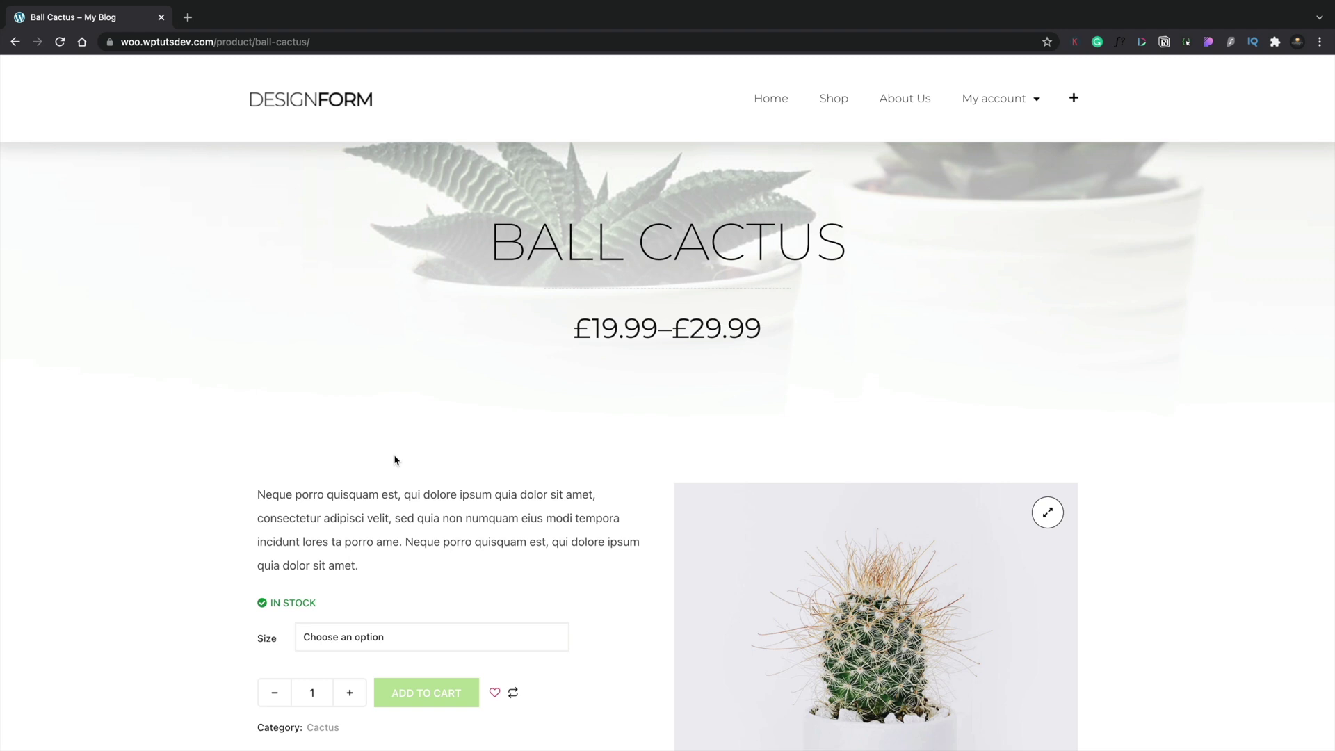
Choose the Small size for the Ball Cactus product on the shop page.
{"action": "scroll", "coordinate": [395, 460], "scroll_direction": "down", "scroll_amount": 3}
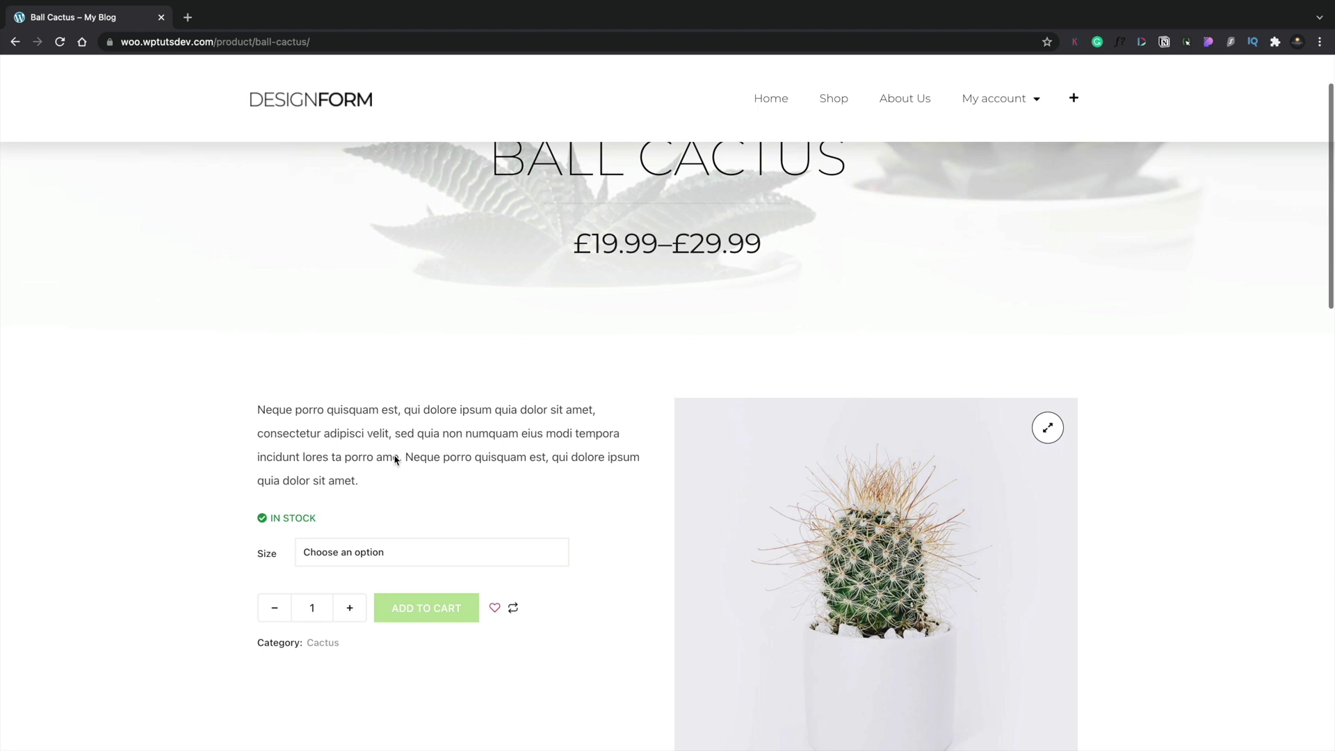
{"action": "left_click", "coordinate": [394, 471]}
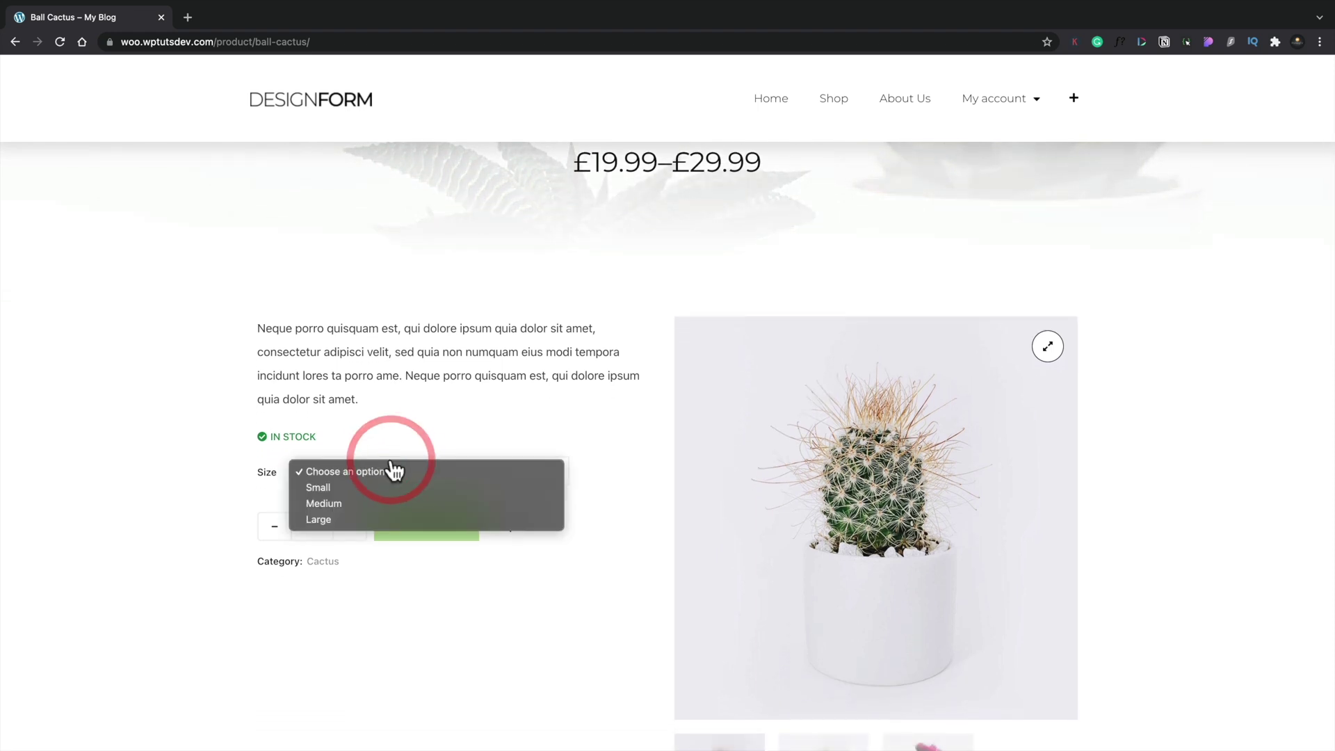
{"action": "left_click", "coordinate": [357, 494]}
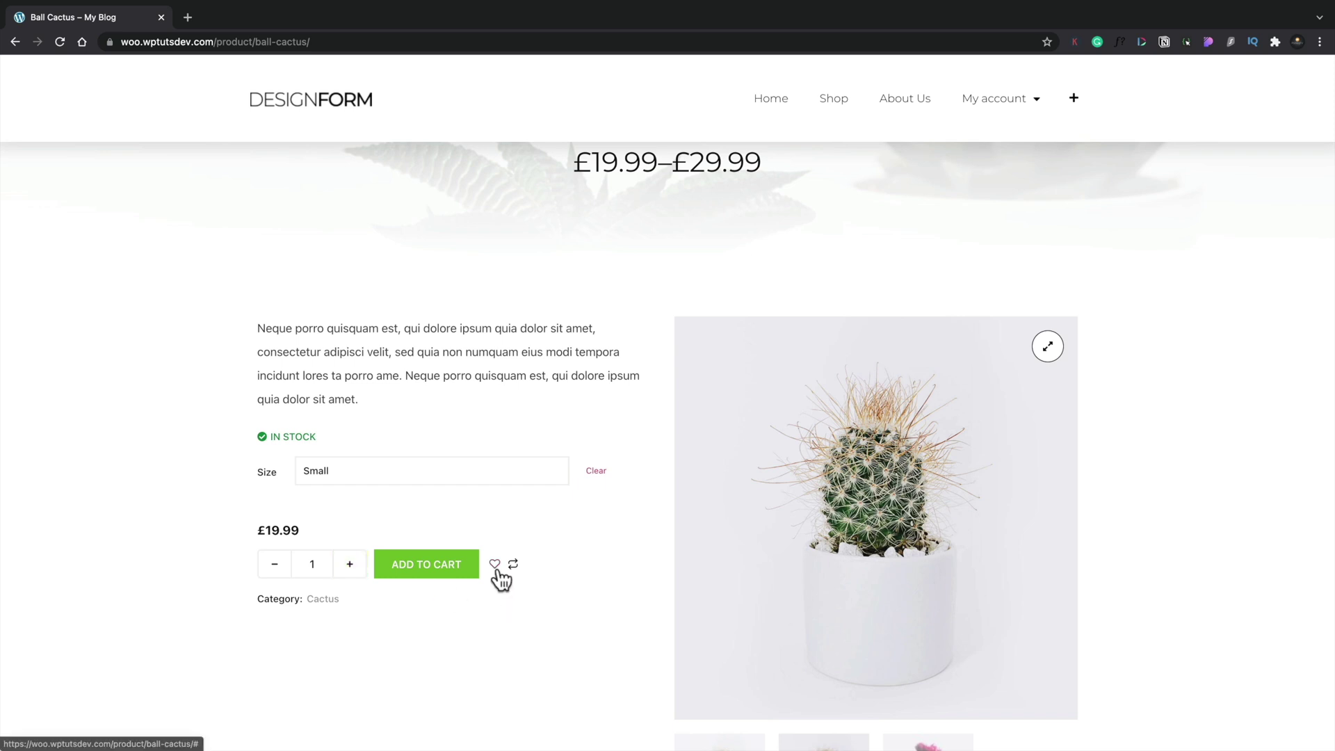
Examine the product's gallery images, including the pink-flowered cactus, and the reviews section below them.
{"action": "scroll", "coordinate": [528, 611], "scroll_direction": "down", "scroll_amount": 3}
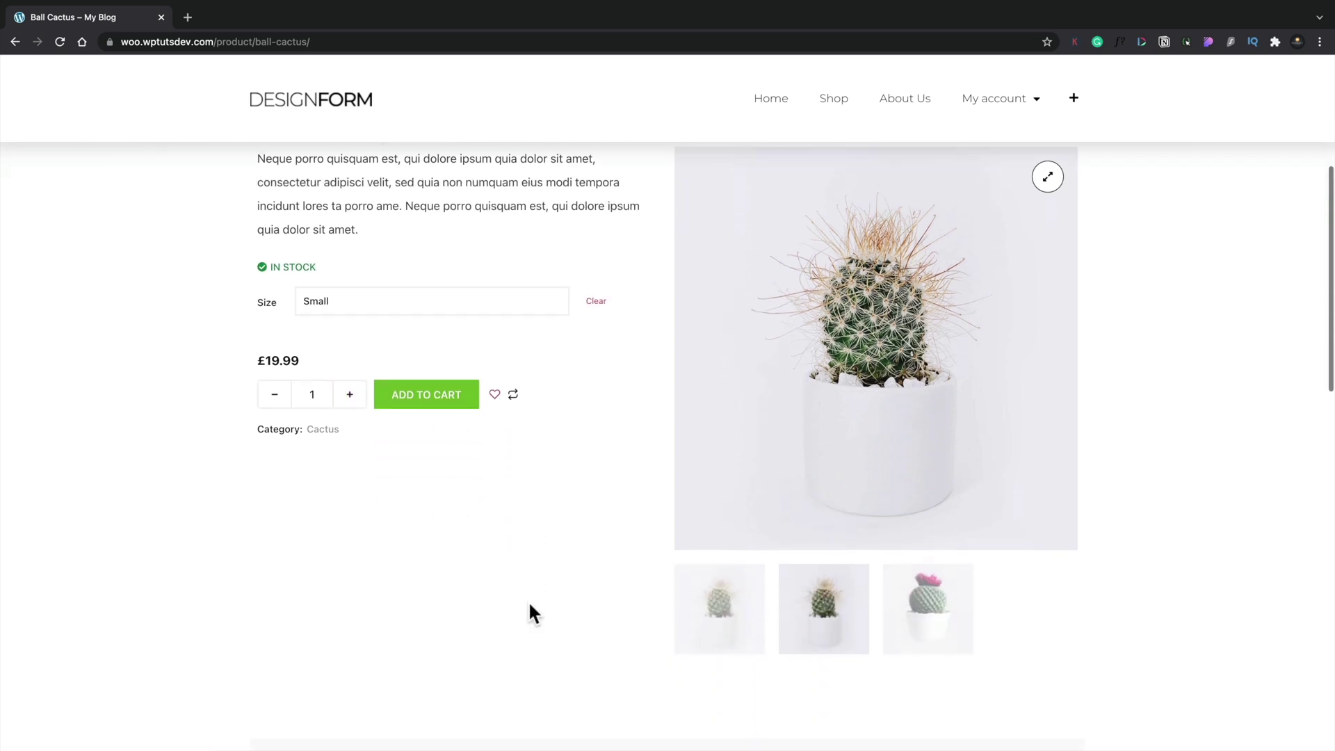
{"action": "left_click", "coordinate": [810, 597]}
{"action": "left_click", "coordinate": [935, 615]}
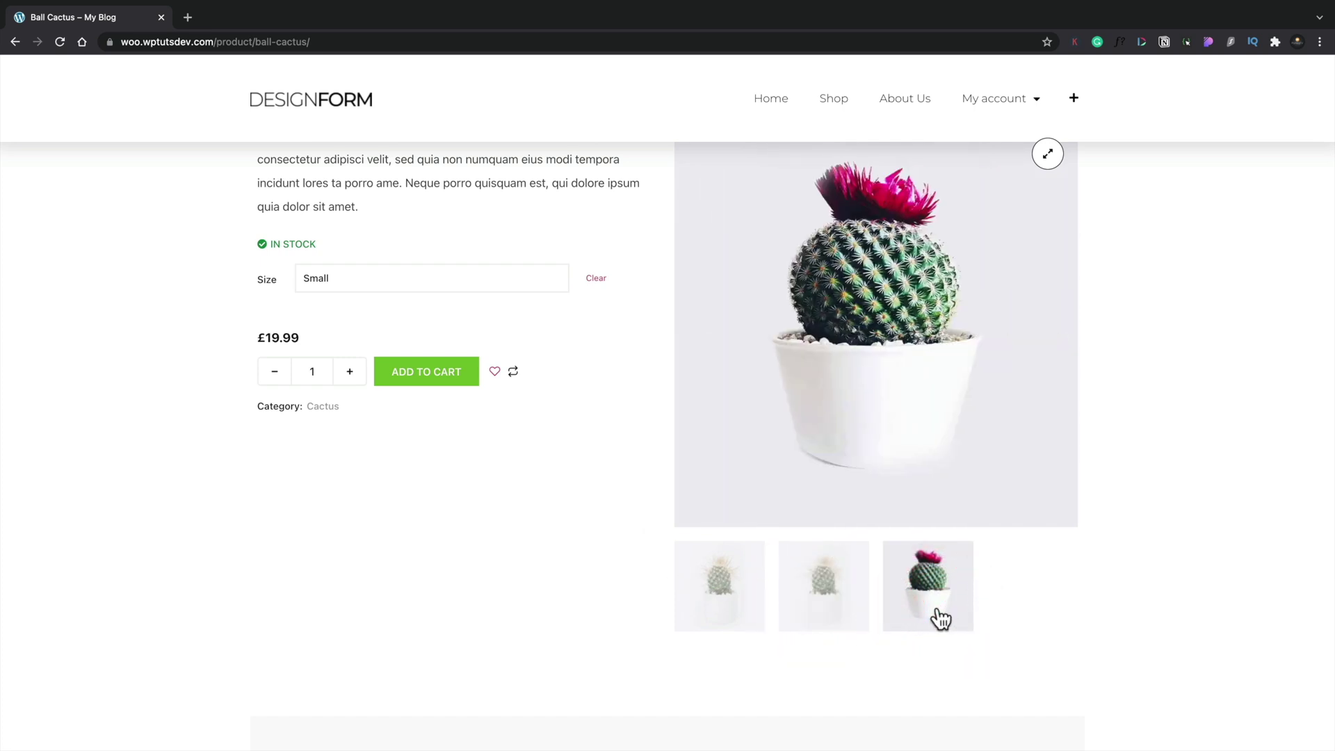
{"action": "scroll", "coordinate": [359, 589], "scroll_direction": "down", "scroll_amount": 7}
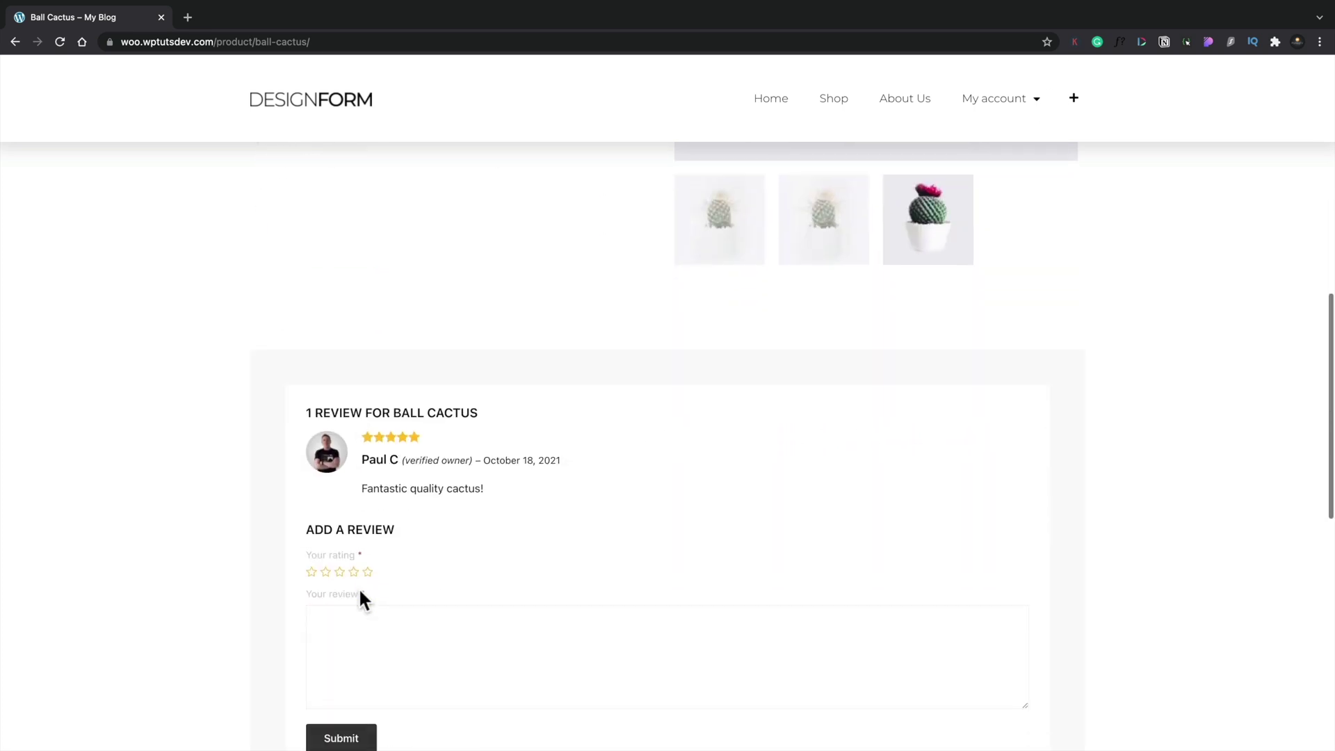
{"action": "scroll", "coordinate": [358, 589], "scroll_direction": "down", "scroll_amount": 1}
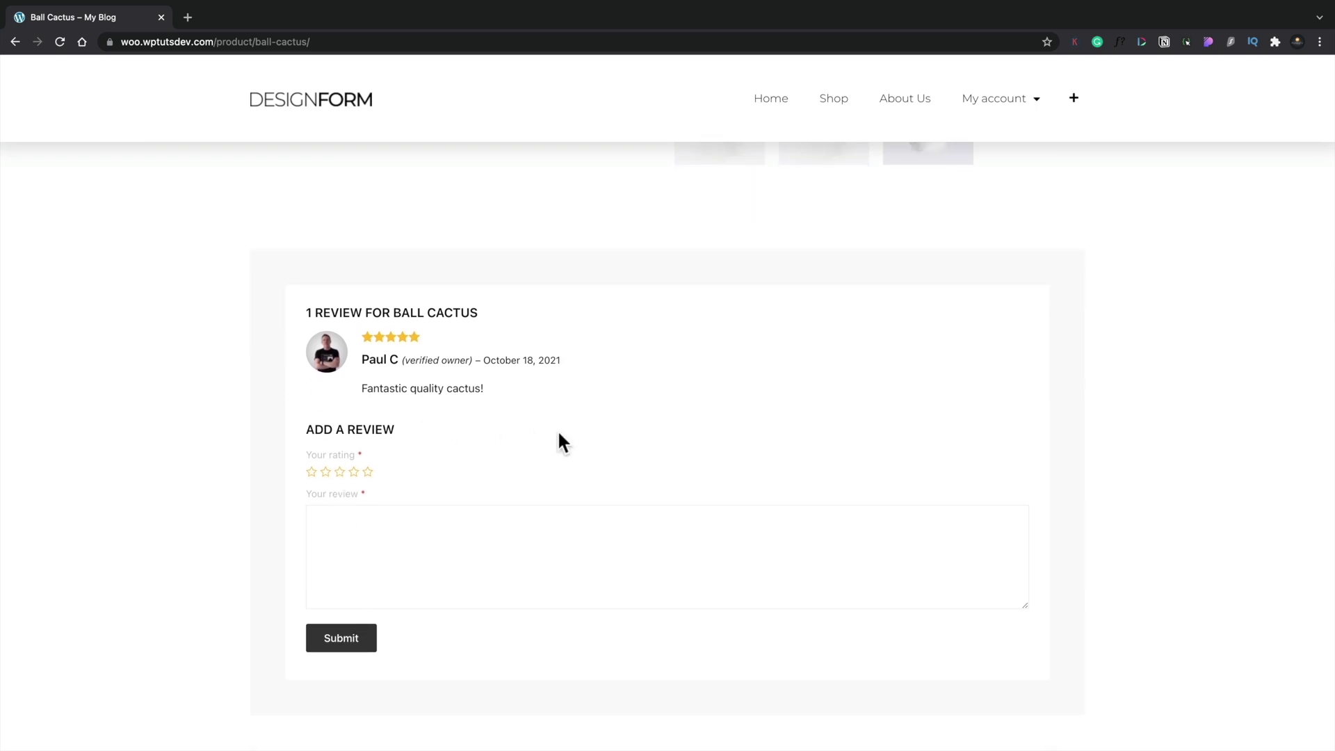
{"action": "scroll", "coordinate": [562, 442], "scroll_direction": "down", "scroll_amount": 6}
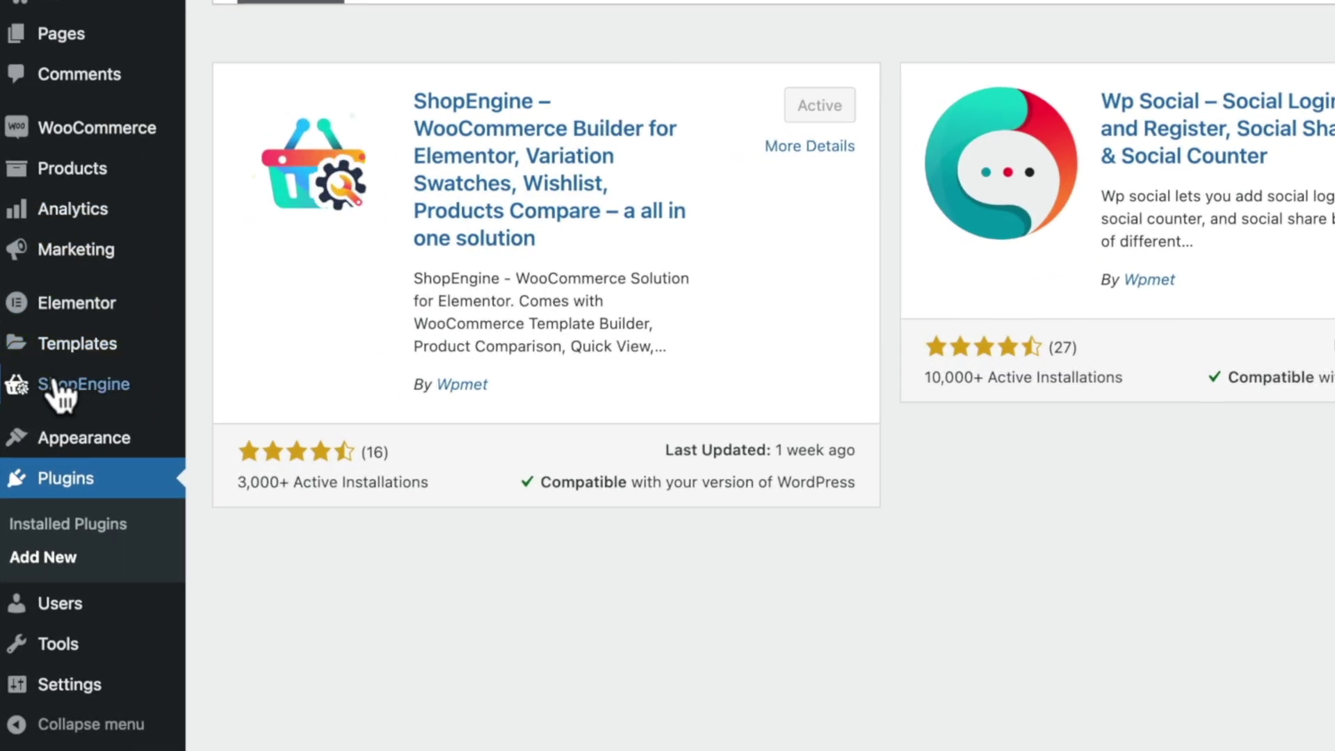
Open ShopEngine's Builder Templates in the WordPress admin and start a new template.
{"action": "mouse_move", "coordinate": [54, 386]}
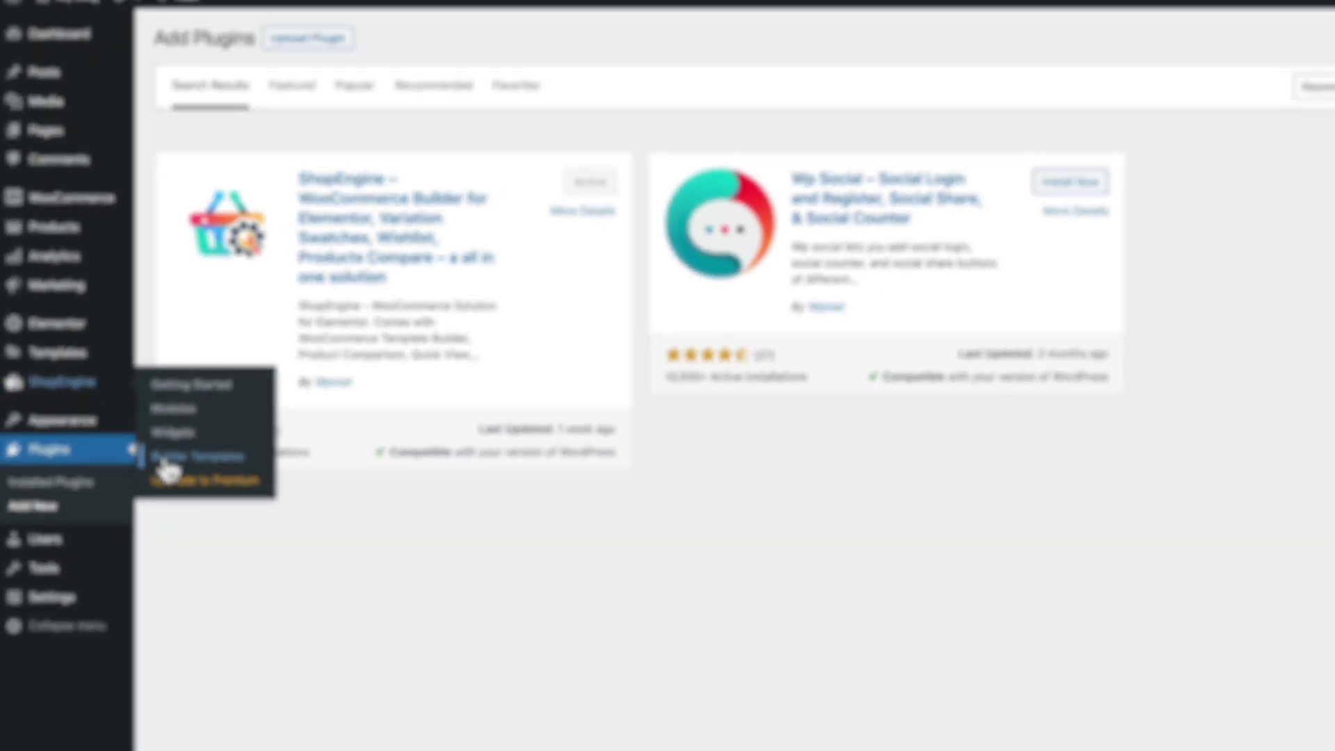
{"action": "left_click", "coordinate": [217, 487]}
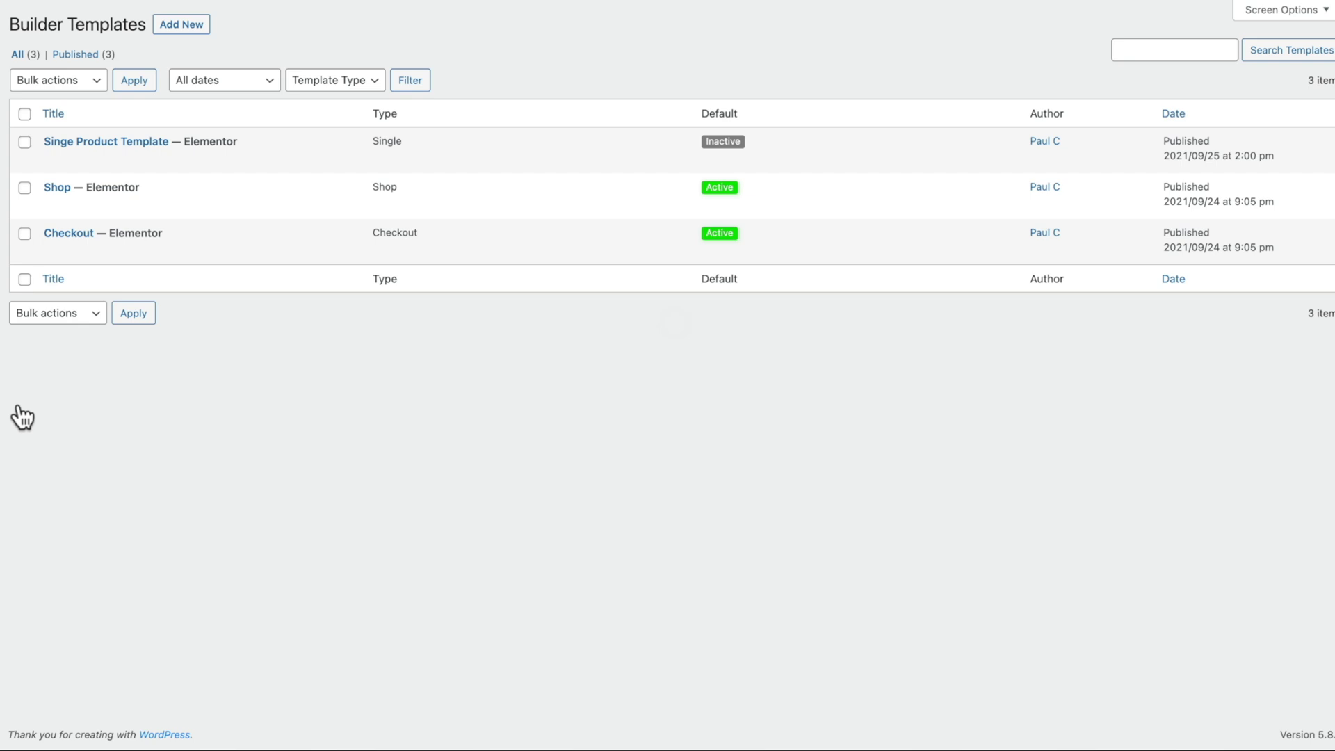
{"action": "mouse_move", "coordinate": [137, 174]}
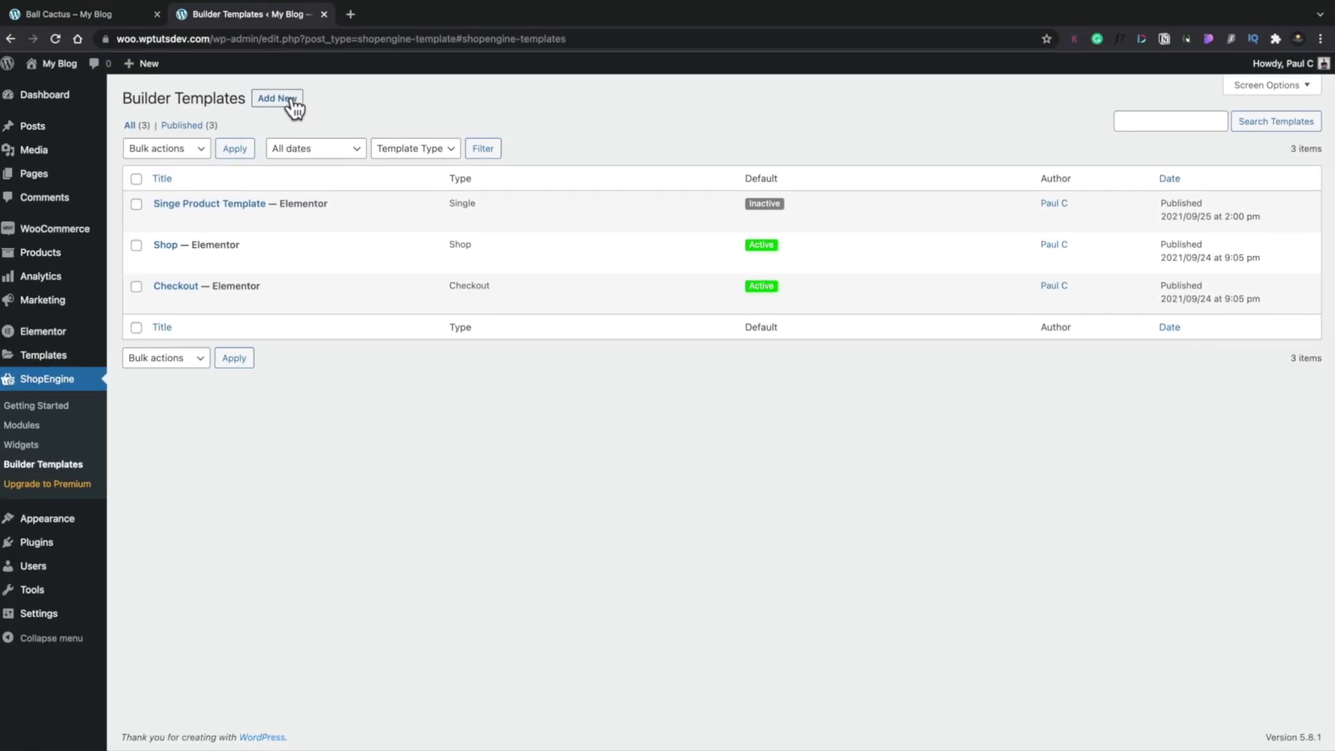
{"action": "left_click", "coordinate": [194, 25]}
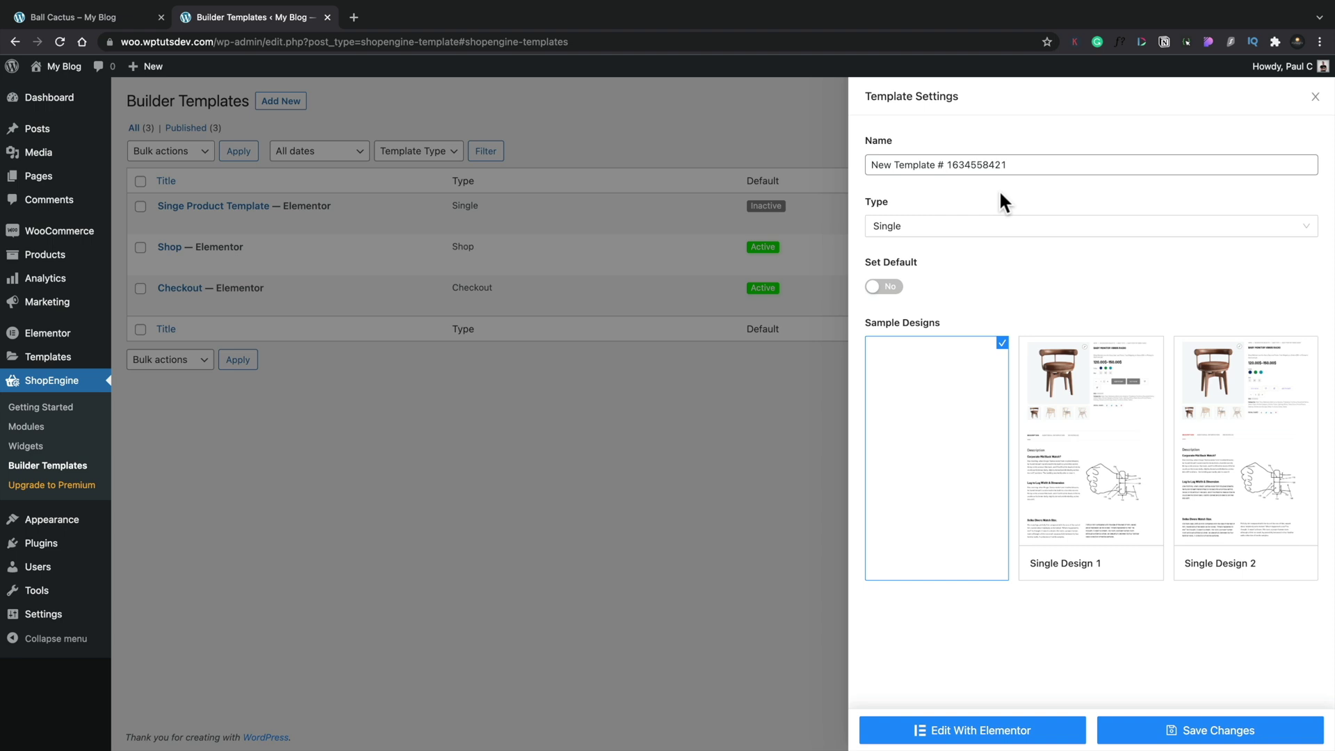
Name the template "Single Product Template", keep its type as Single, set it as default and save it.
{"action": "left_click_drag", "start_coordinate": [1009, 165], "coordinate": [874, 165]}
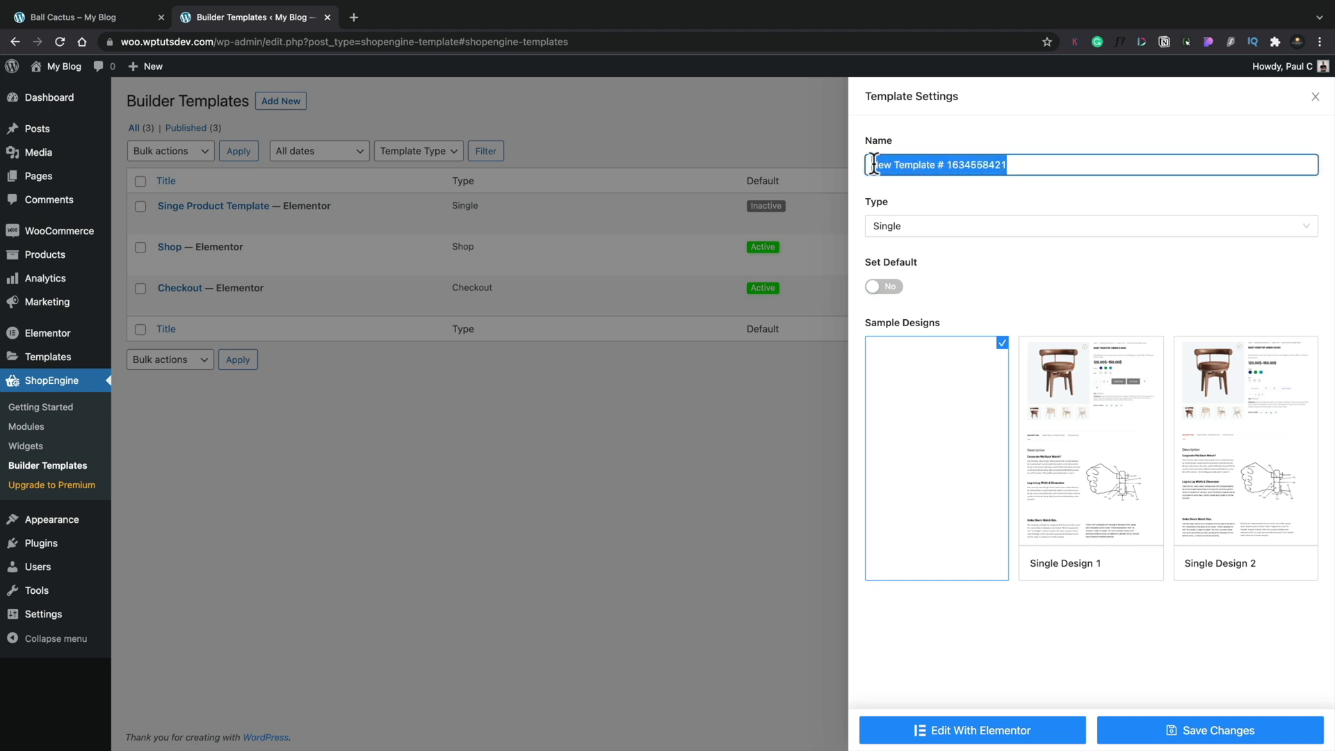
{"action": "type", "text": "Single Product Template"}
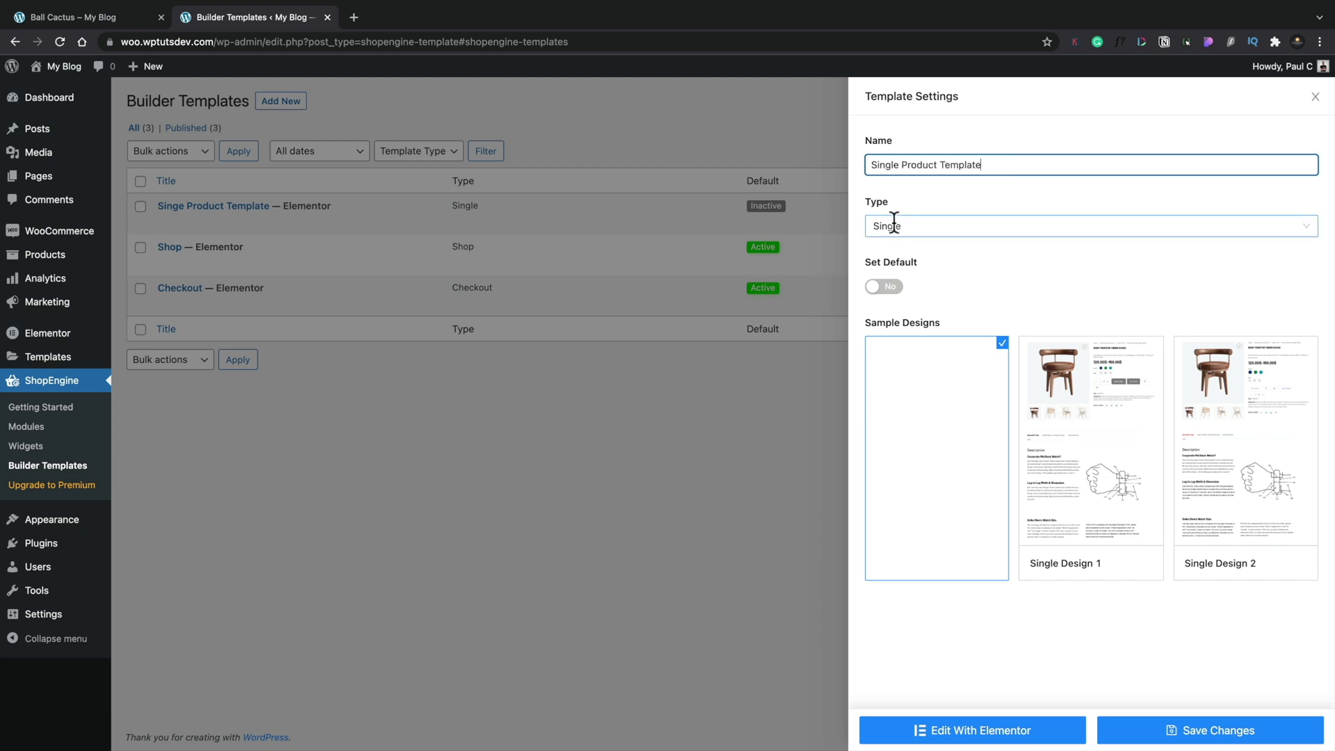
{"action": "left_click", "coordinate": [894, 223]}
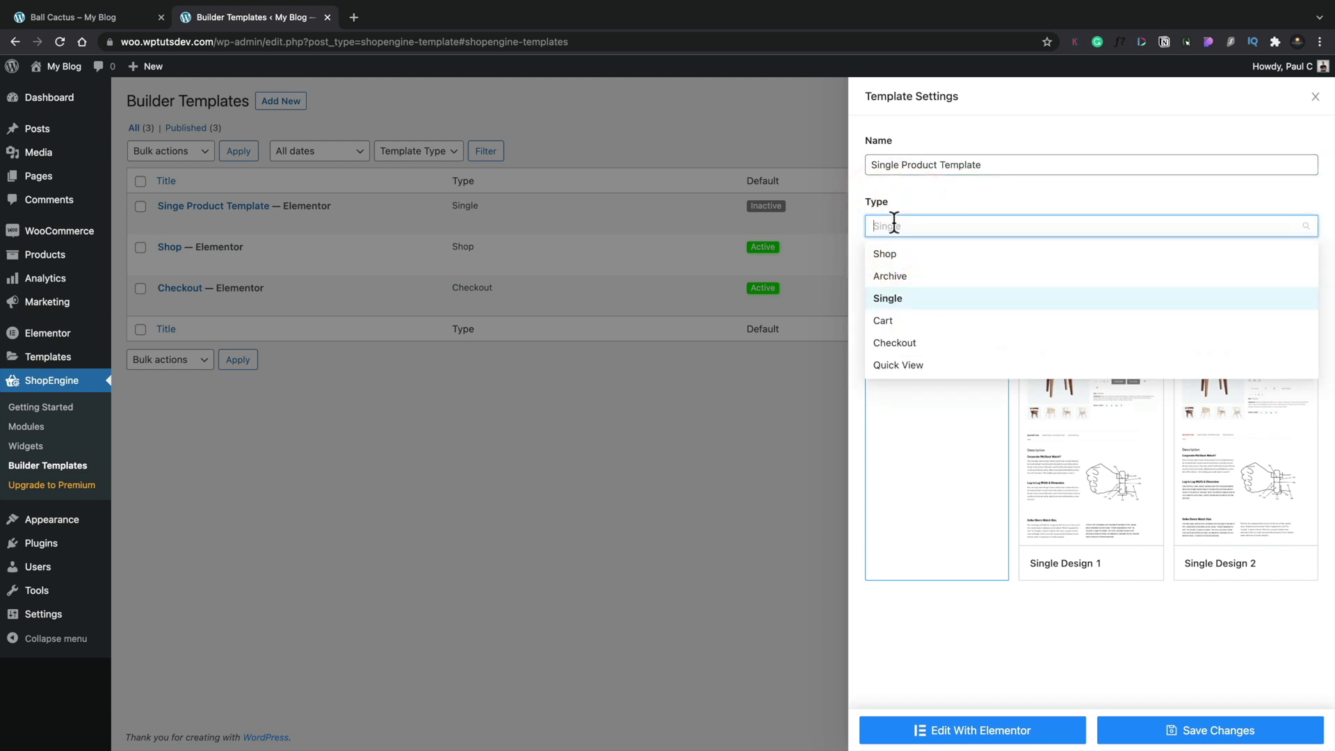
{"action": "left_click", "coordinate": [894, 222]}
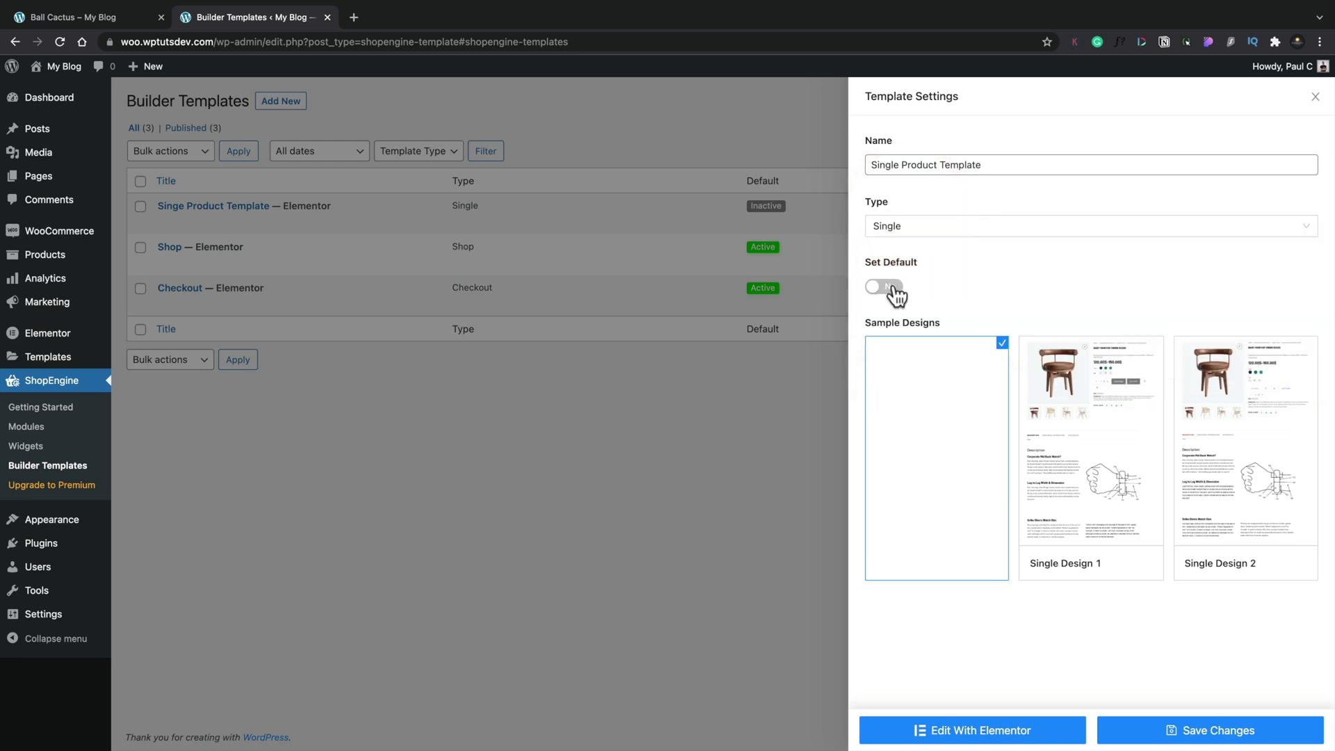
{"action": "left_click", "coordinate": [894, 288]}
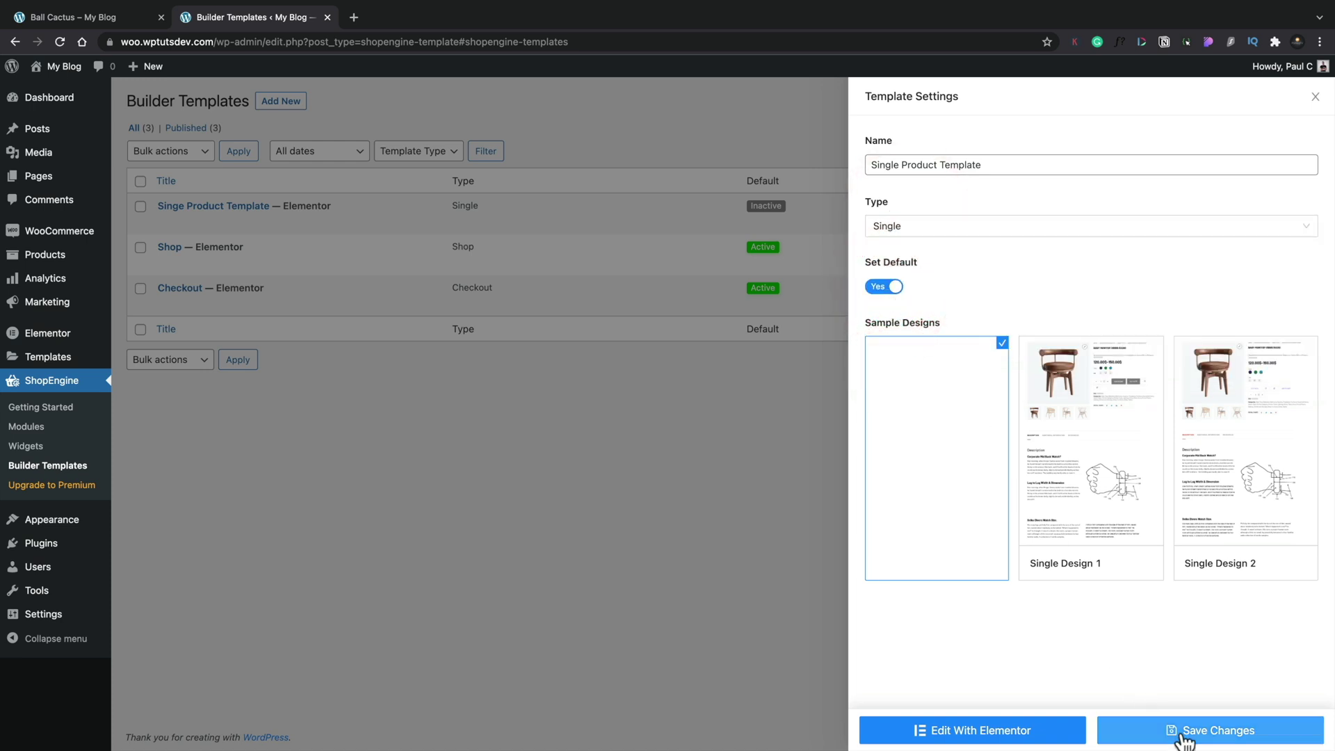
{"action": "left_click", "coordinate": [1106, 733]}
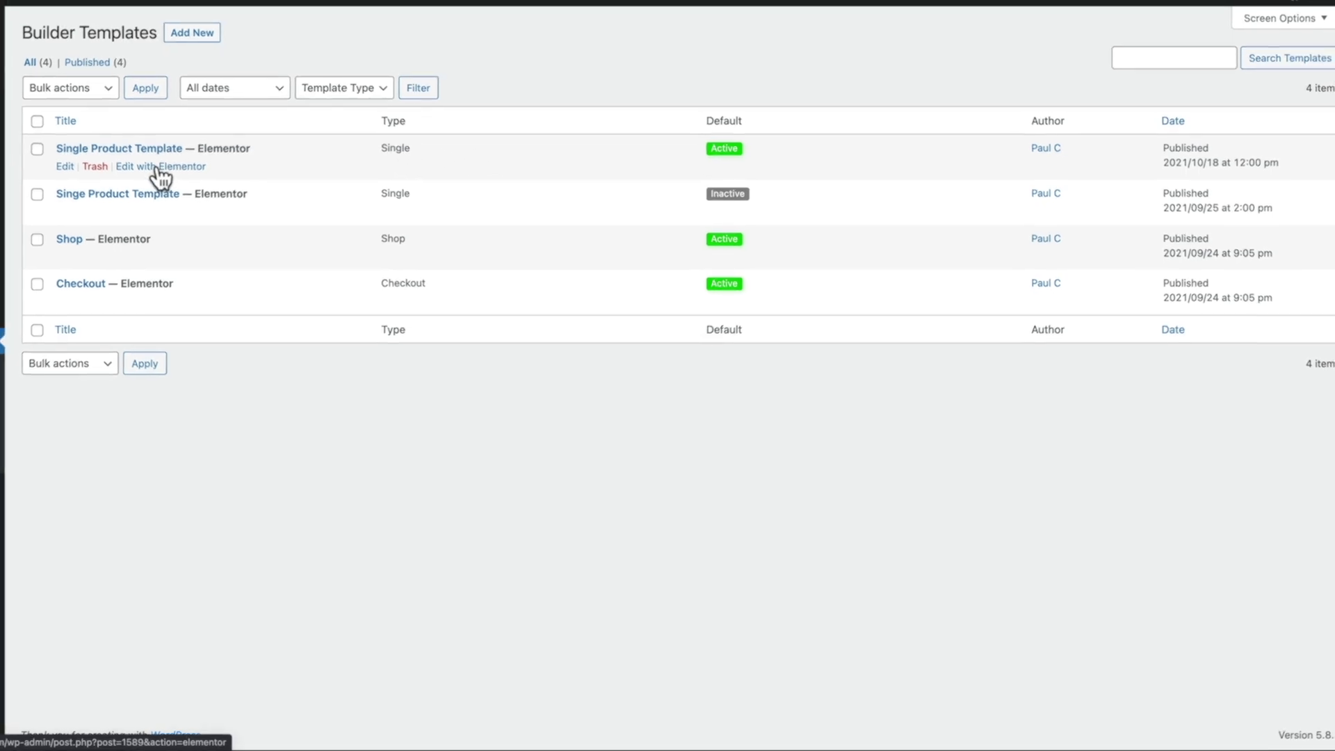
Open the new Single Product Template in Elementor and look through the ShopEngine single product widgets.
{"action": "left_click", "coordinate": [160, 166]}
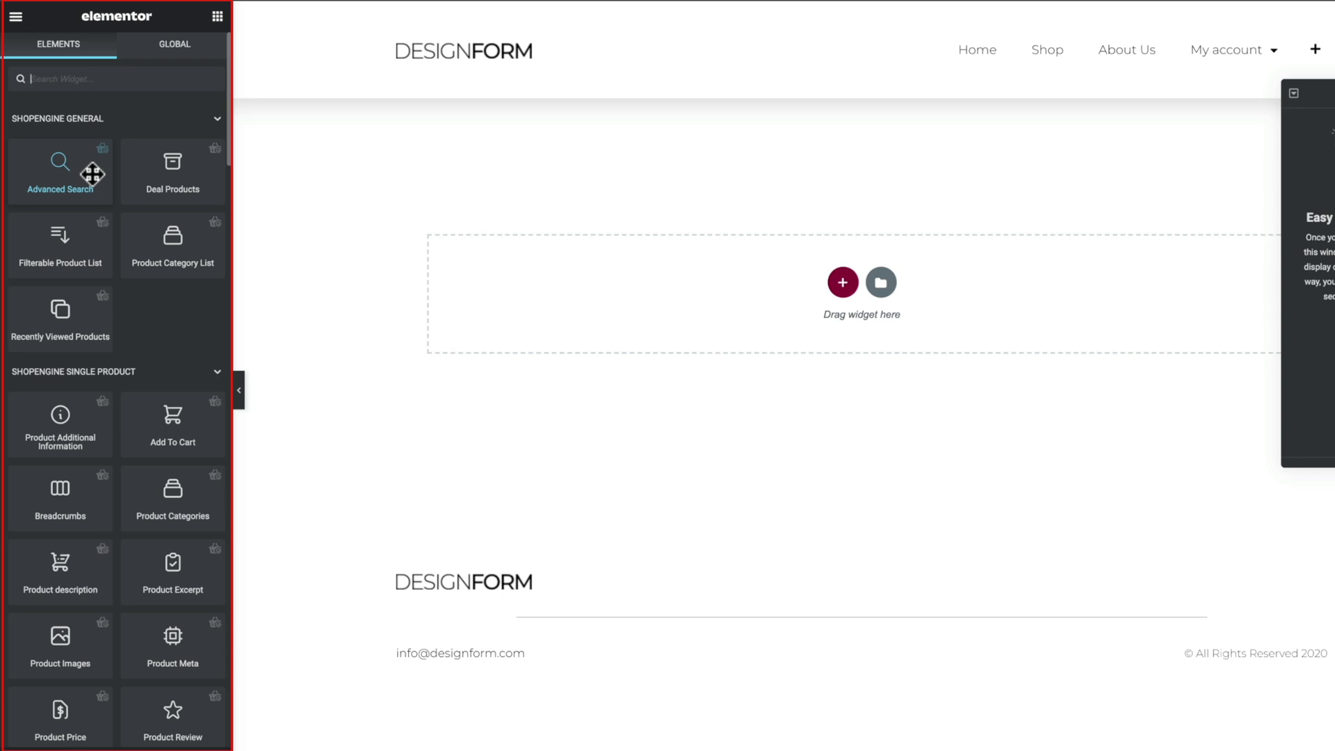
{"action": "scroll", "coordinate": [119, 331], "scroll_direction": "down", "scroll_amount": 3}
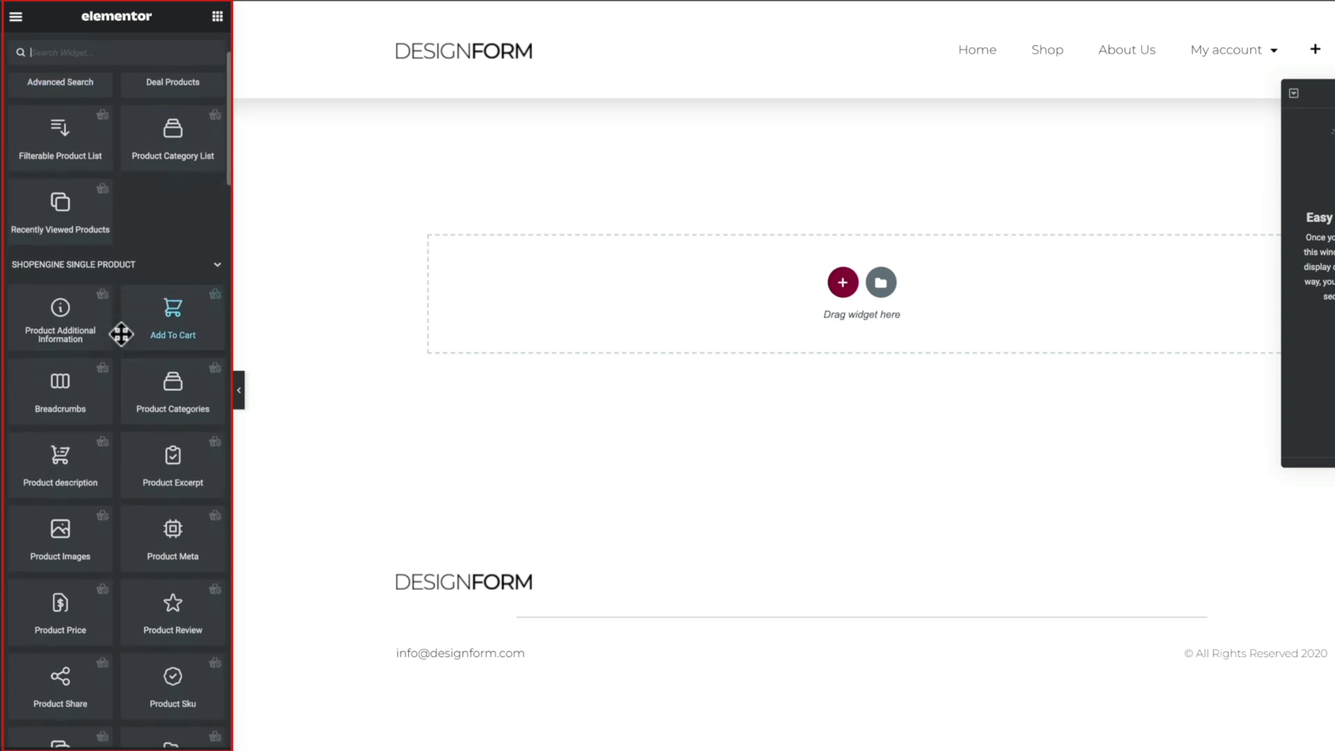
{"action": "scroll", "coordinate": [121, 335], "scroll_direction": "down", "scroll_amount": 2}
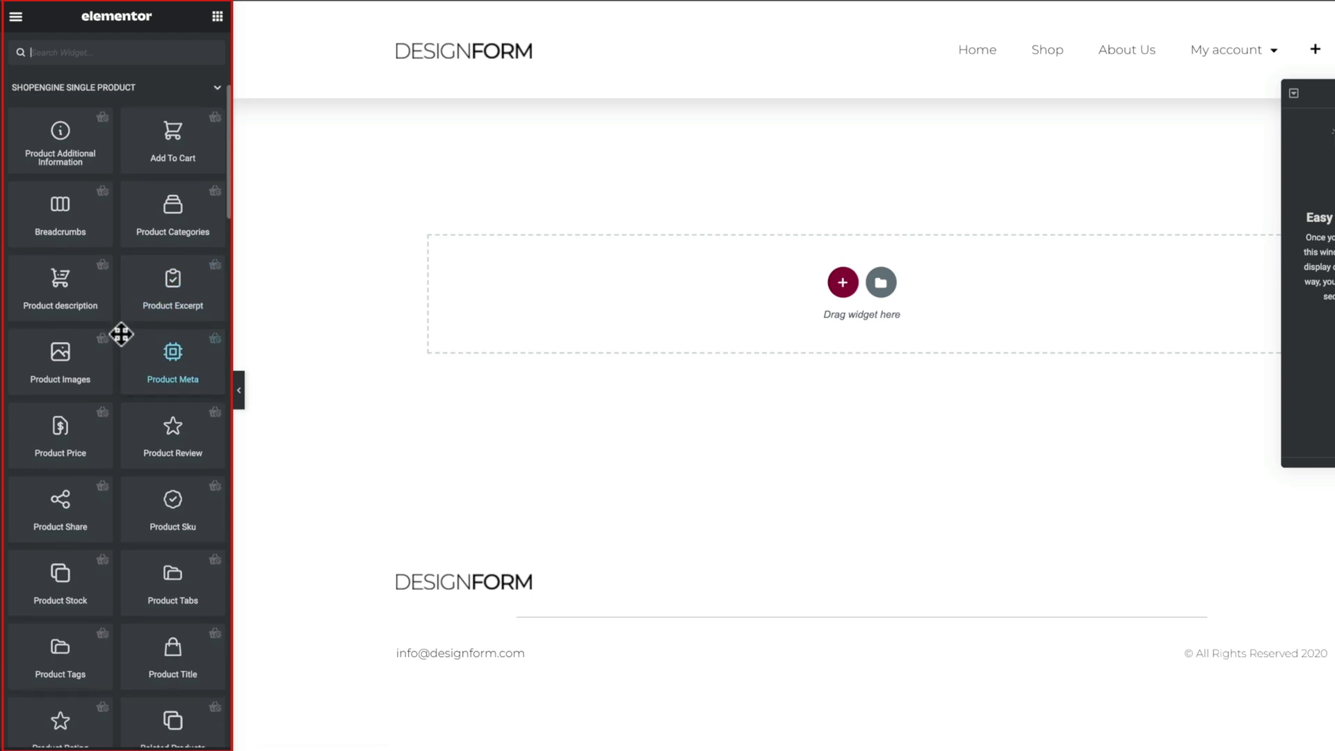
{"action": "scroll", "coordinate": [121, 334], "scroll_direction": "down", "scroll_amount": 2}
{"action": "scroll", "coordinate": [121, 334], "scroll_direction": "down", "scroll_amount": 1}
{"action": "scroll", "coordinate": [121, 334], "scroll_direction": "up", "scroll_amount": 1}
{"action": "scroll", "coordinate": [121, 335], "scroll_direction": "up", "scroll_amount": 3}
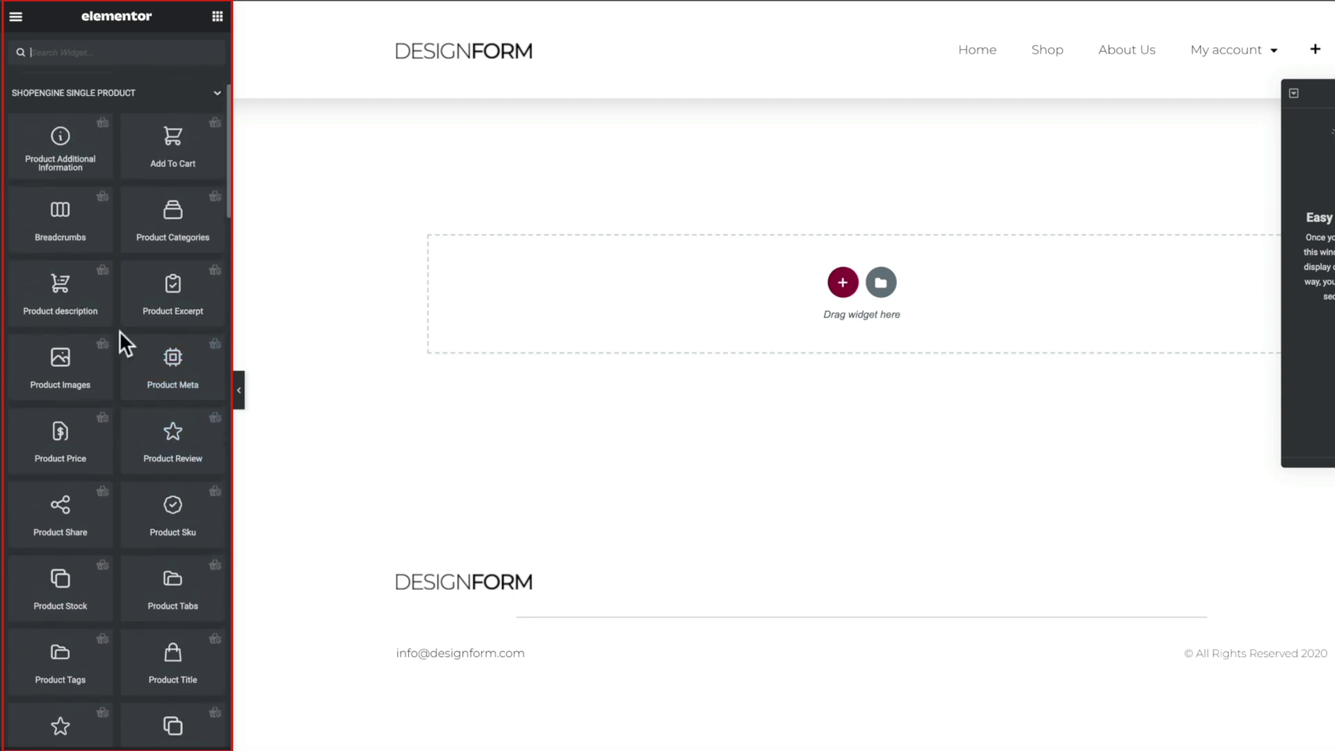
{"action": "scroll", "coordinate": [121, 341], "scroll_direction": "down", "scroll_amount": 1}
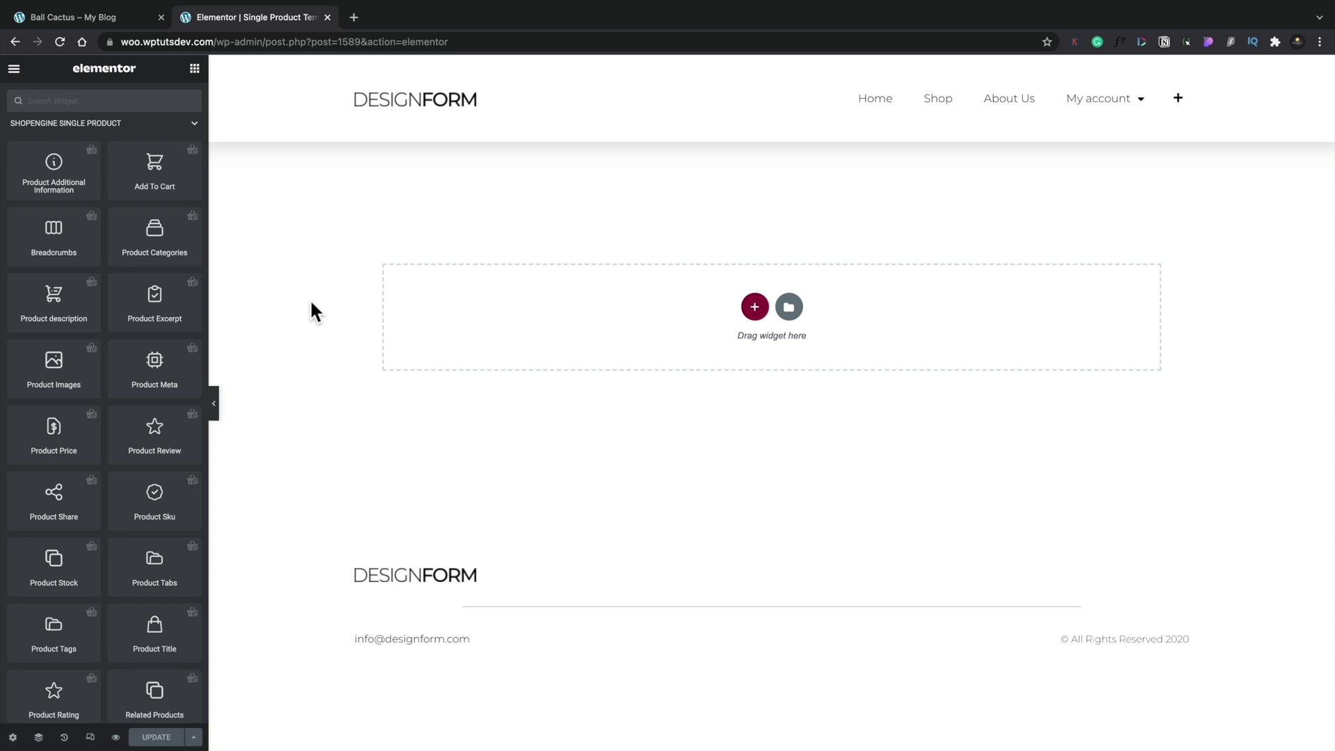
Add a single-column section and give it a classic background using the image of succulents in white pots.
{"action": "left_click", "coordinate": [754, 306]}
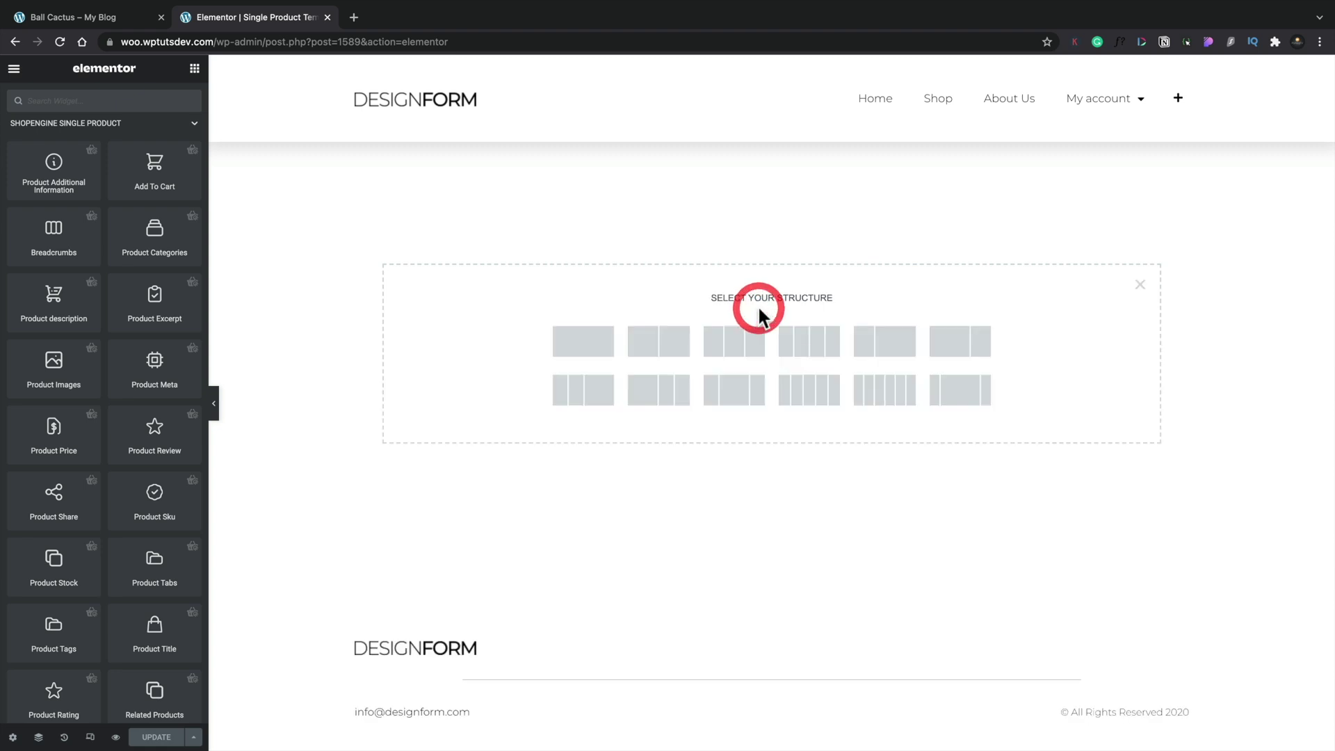
{"action": "left_click", "coordinate": [600, 347]}
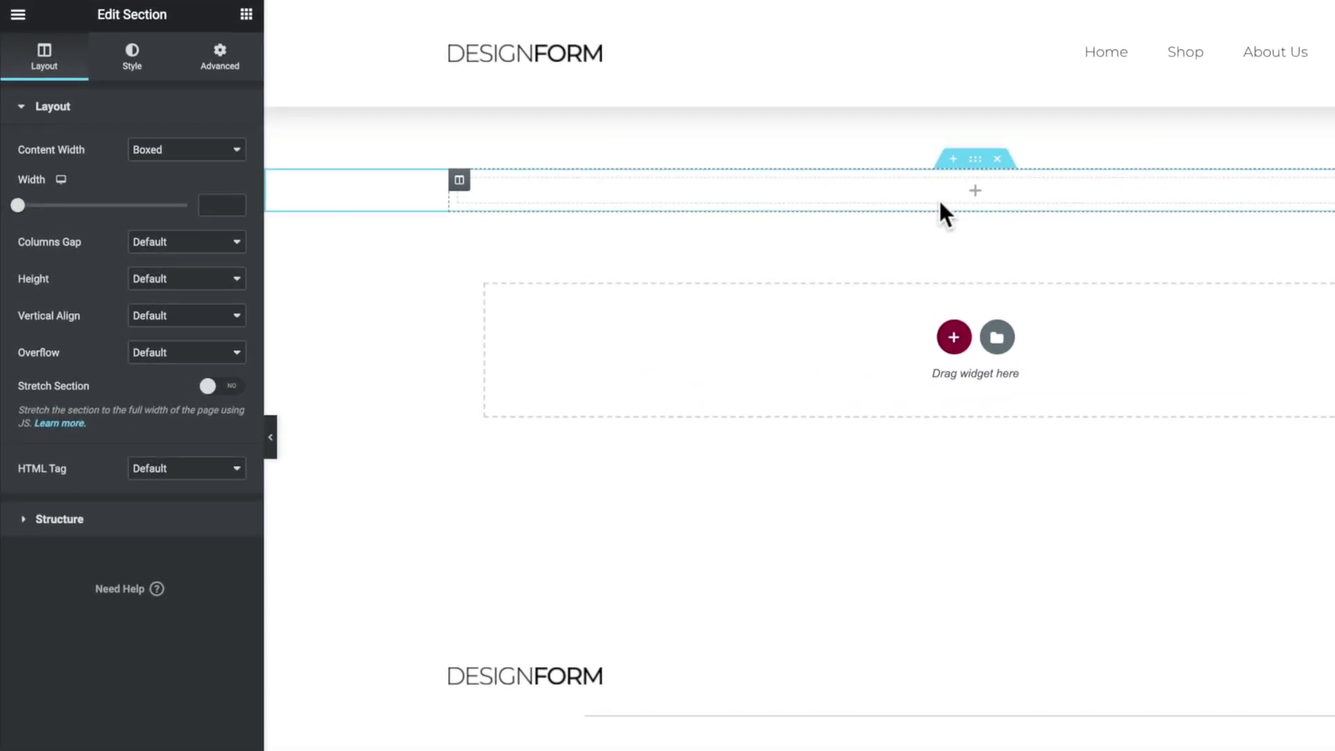
{"action": "left_click", "coordinate": [126, 69]}
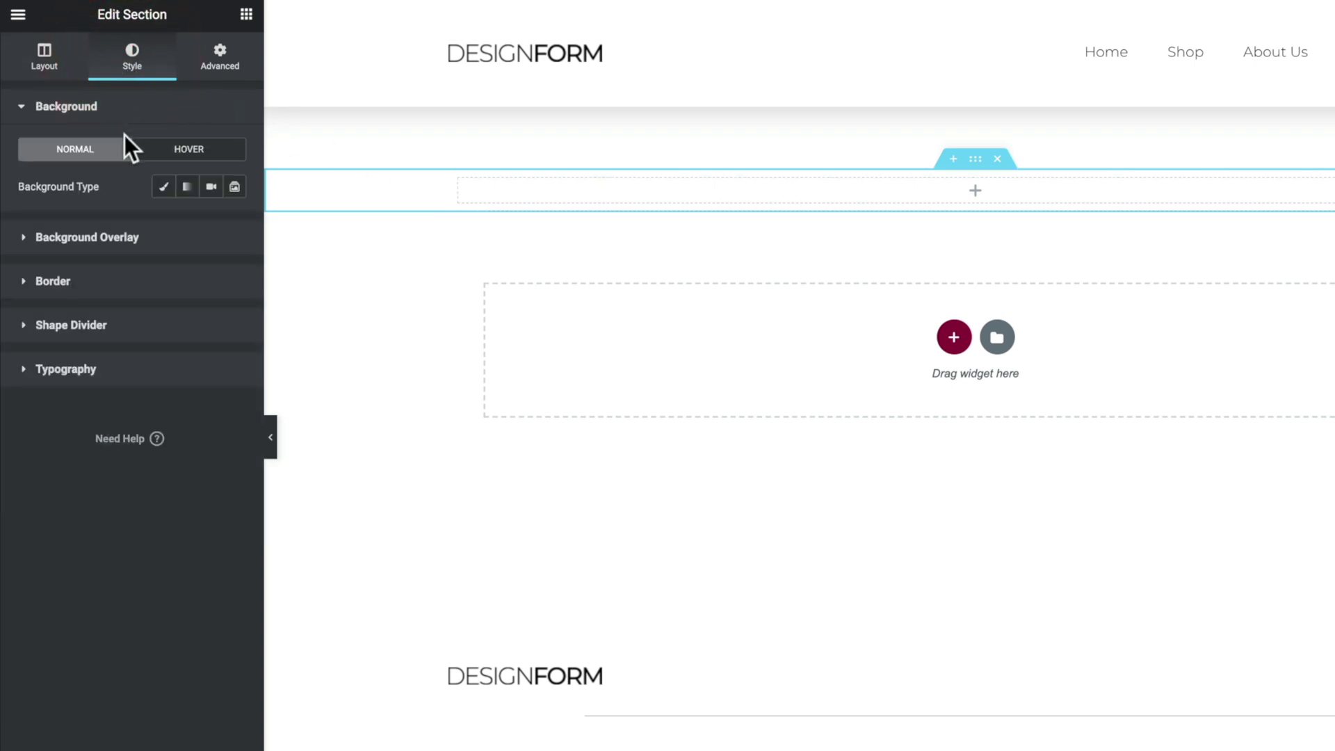
{"action": "left_click", "coordinate": [159, 192]}
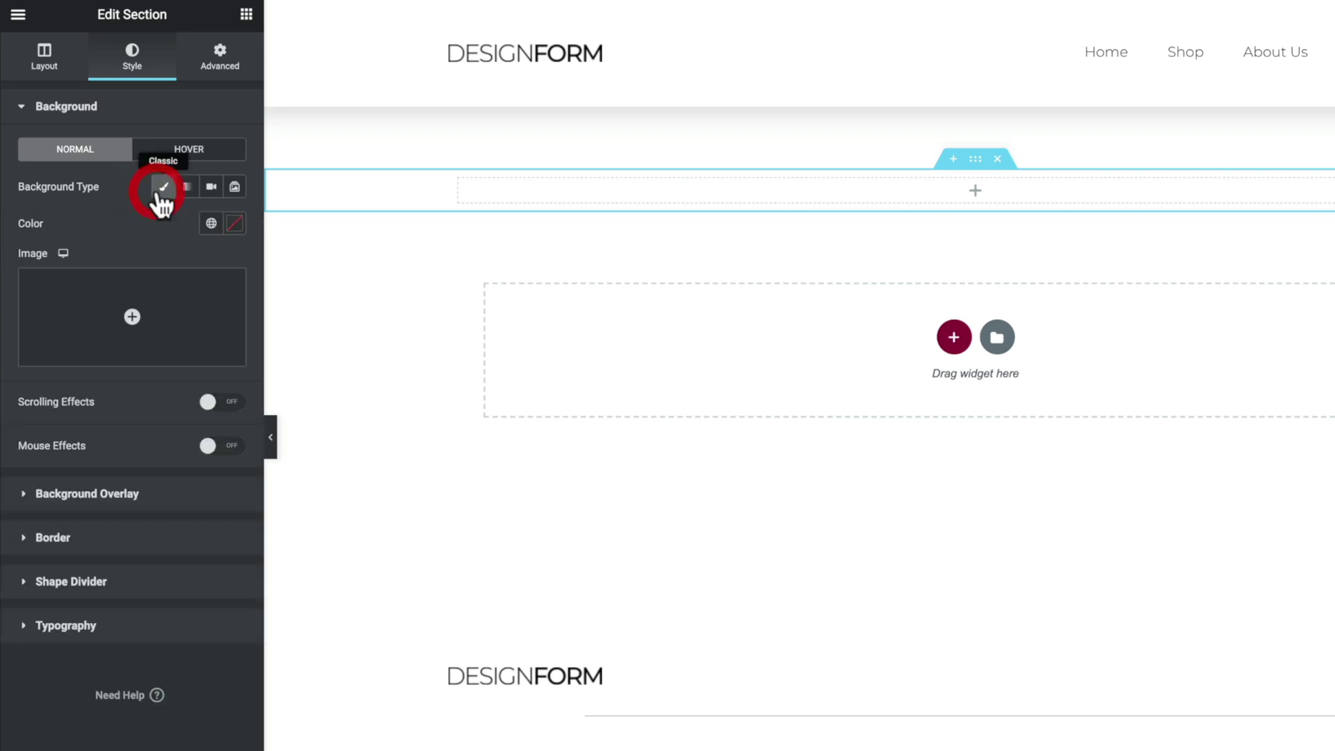
{"action": "left_click", "coordinate": [157, 321]}
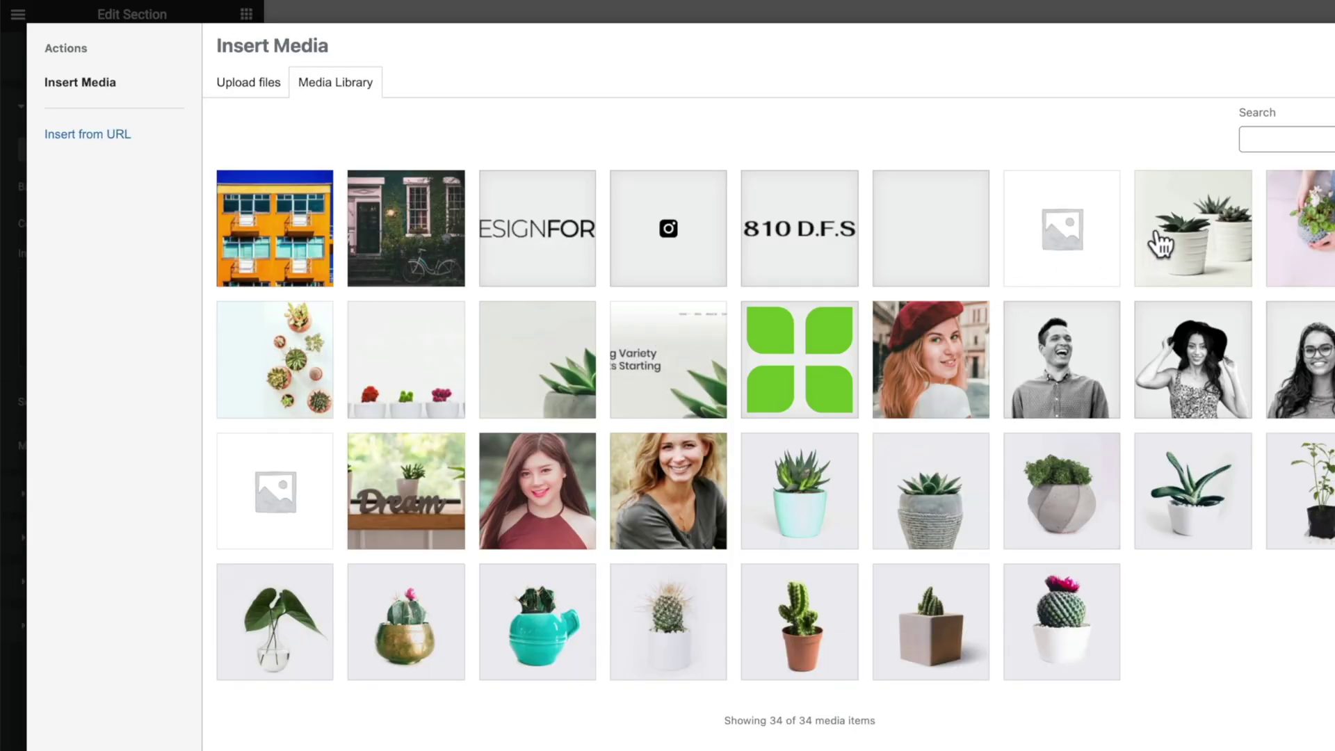
{"action": "left_click", "coordinate": [1157, 233]}
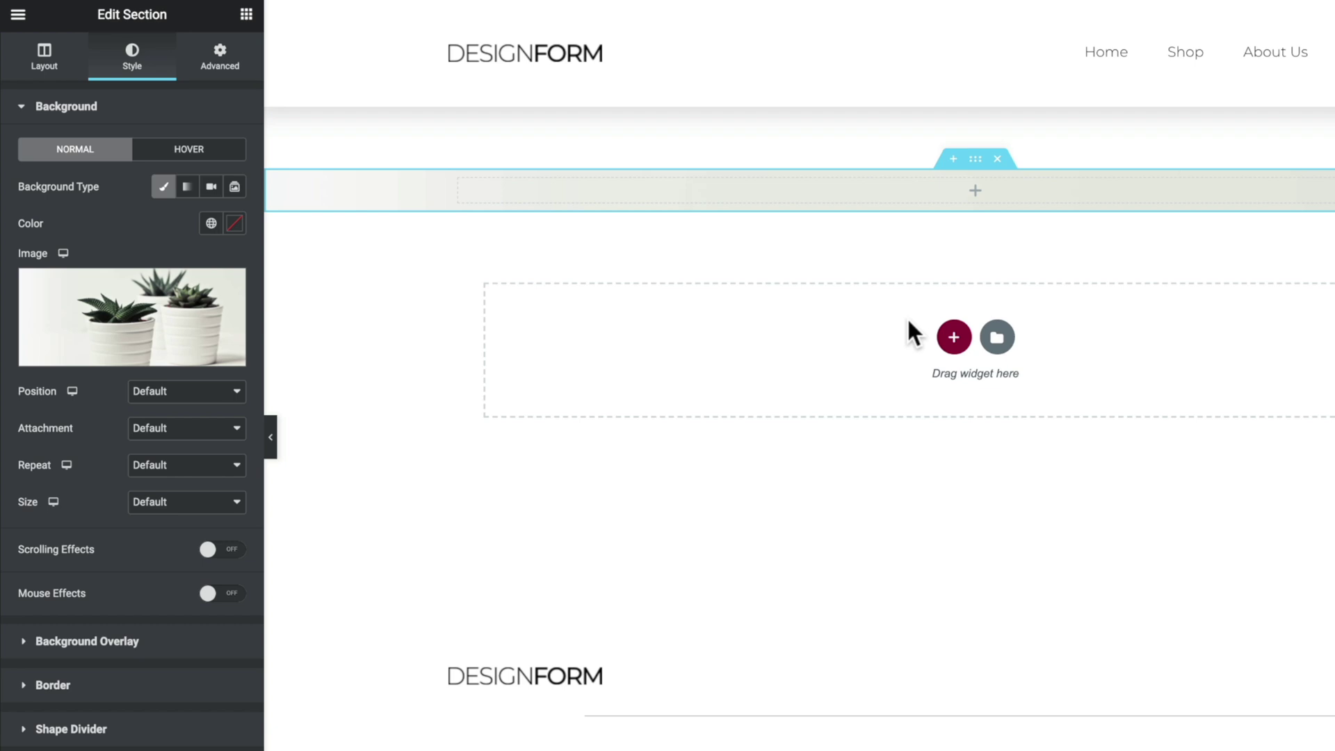
Set the section's background image to Bottom Center position, Fixed attachment, No-repeat and Cover size.
{"action": "left_click", "coordinate": [229, 391]}
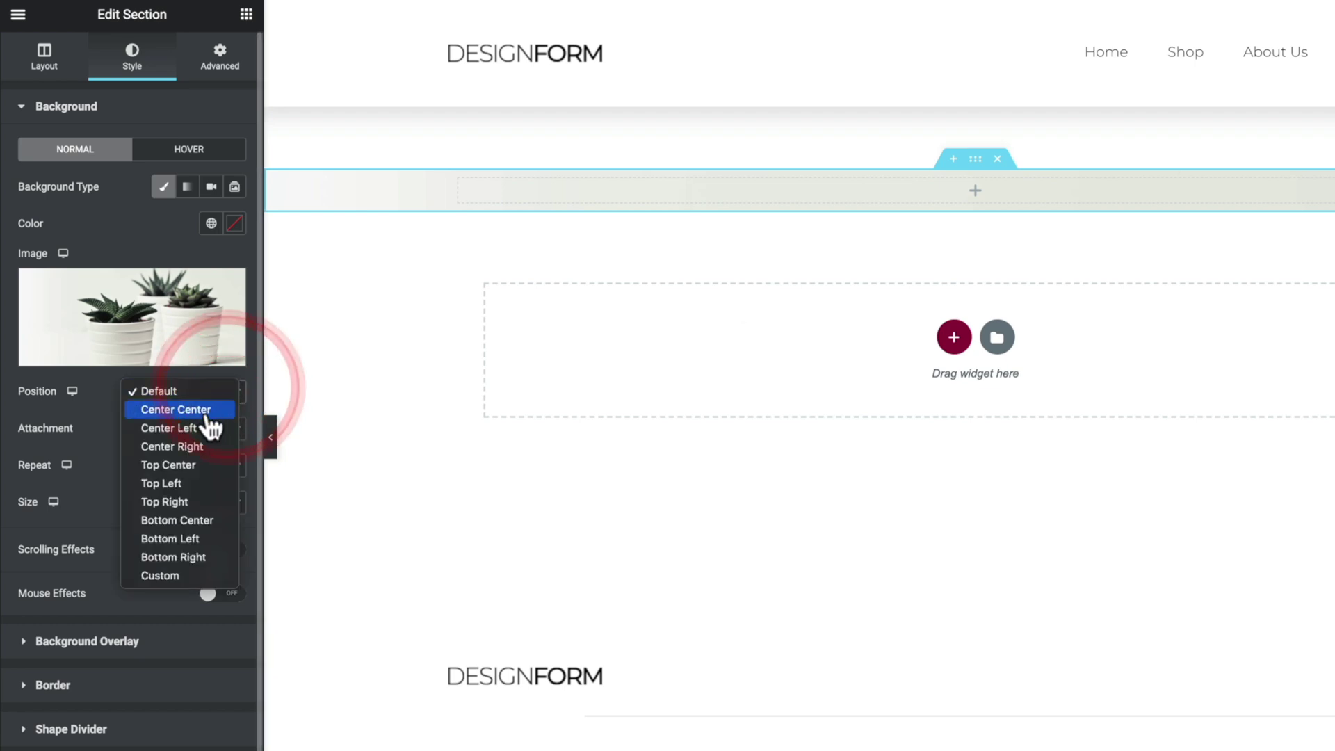
{"action": "left_click", "coordinate": [193, 522]}
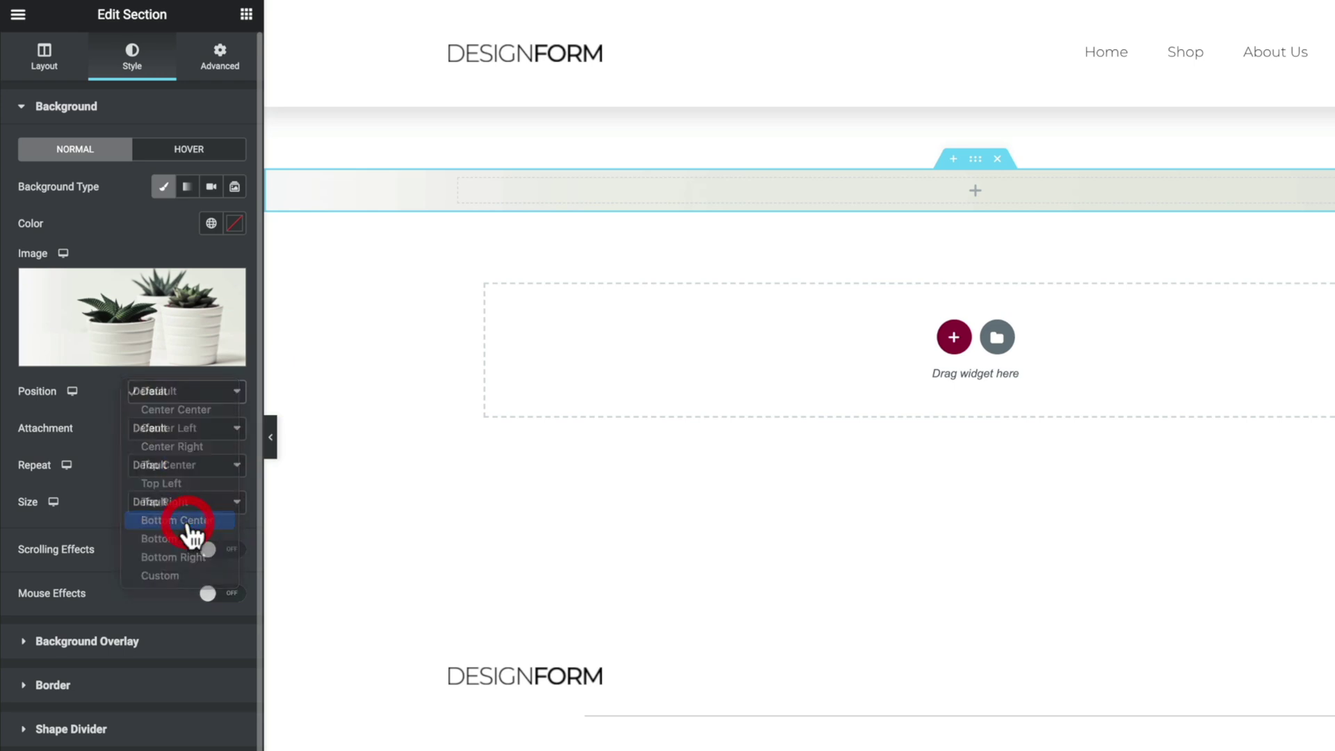
{"action": "left_click", "coordinate": [186, 437]}
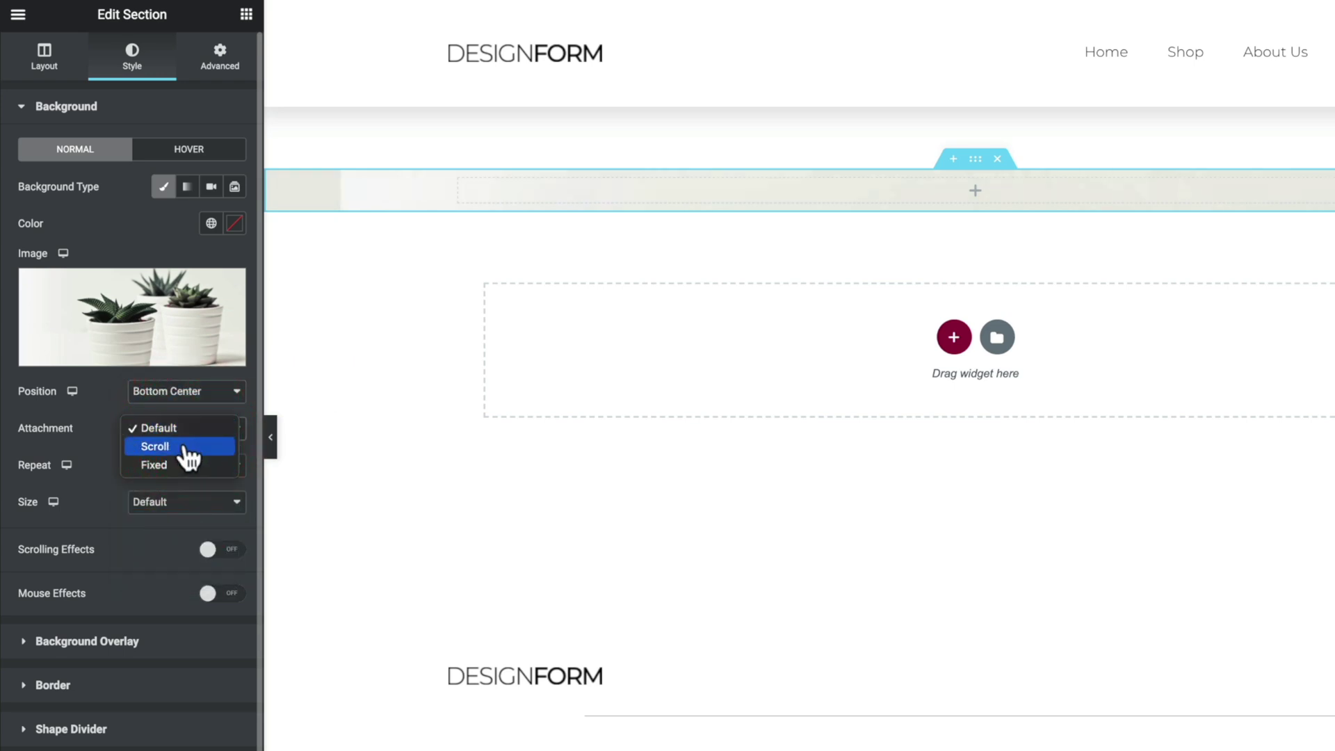
{"action": "left_click", "coordinate": [184, 466]}
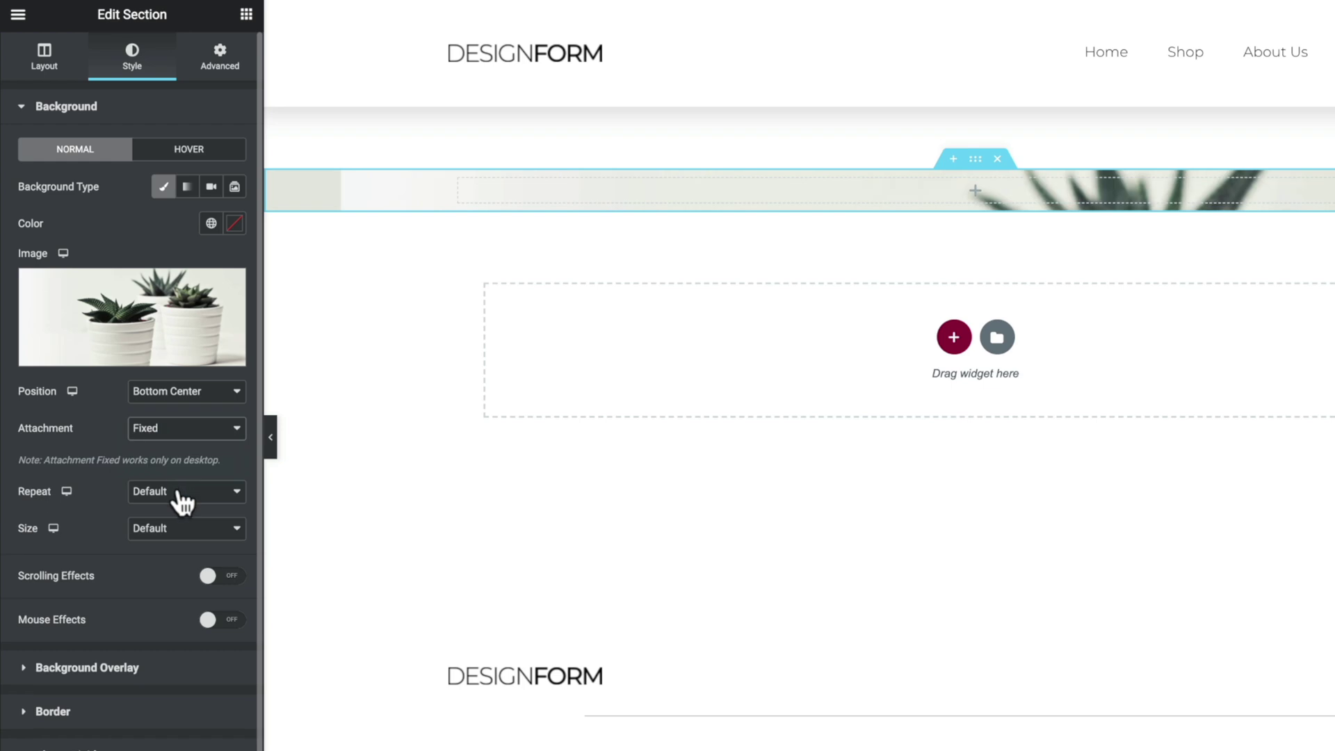
{"action": "left_click", "coordinate": [183, 499]}
{"action": "left_click", "coordinate": [176, 512]}
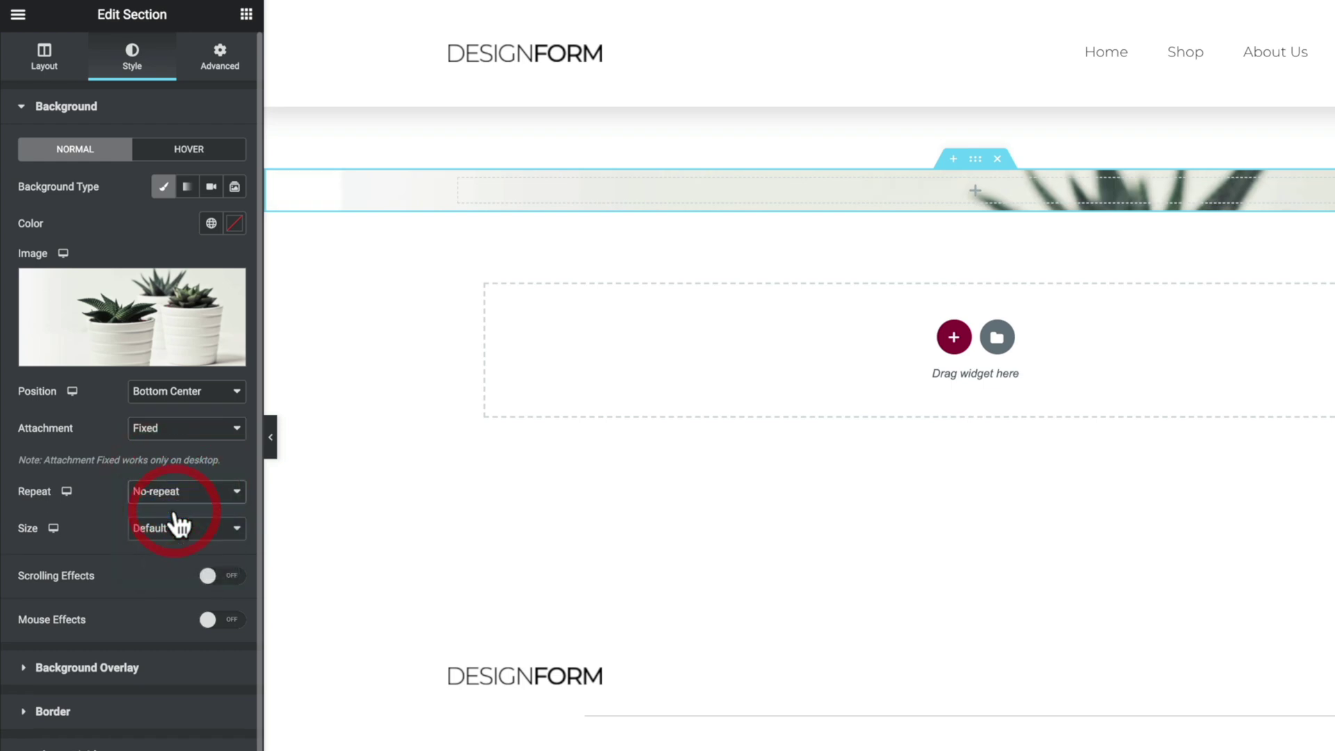
{"action": "left_click", "coordinate": [178, 526]}
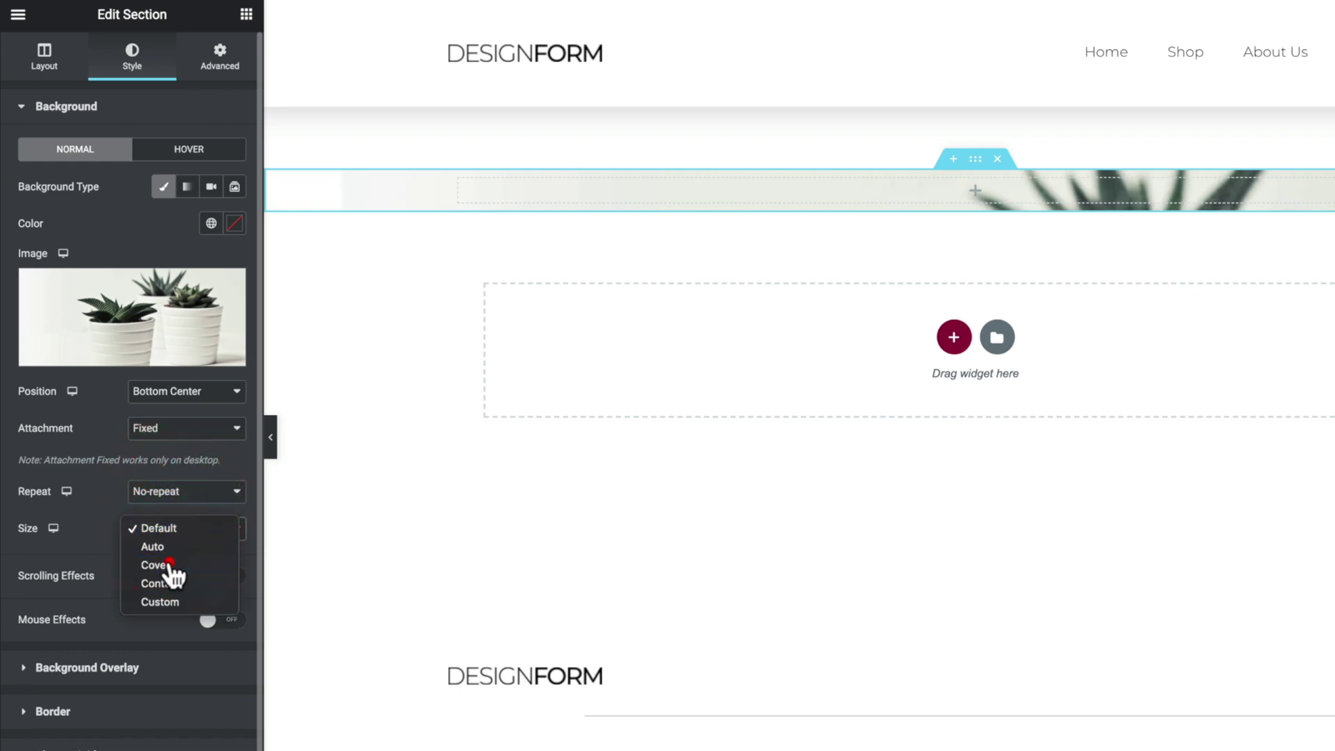
{"action": "left_click", "coordinate": [170, 565]}
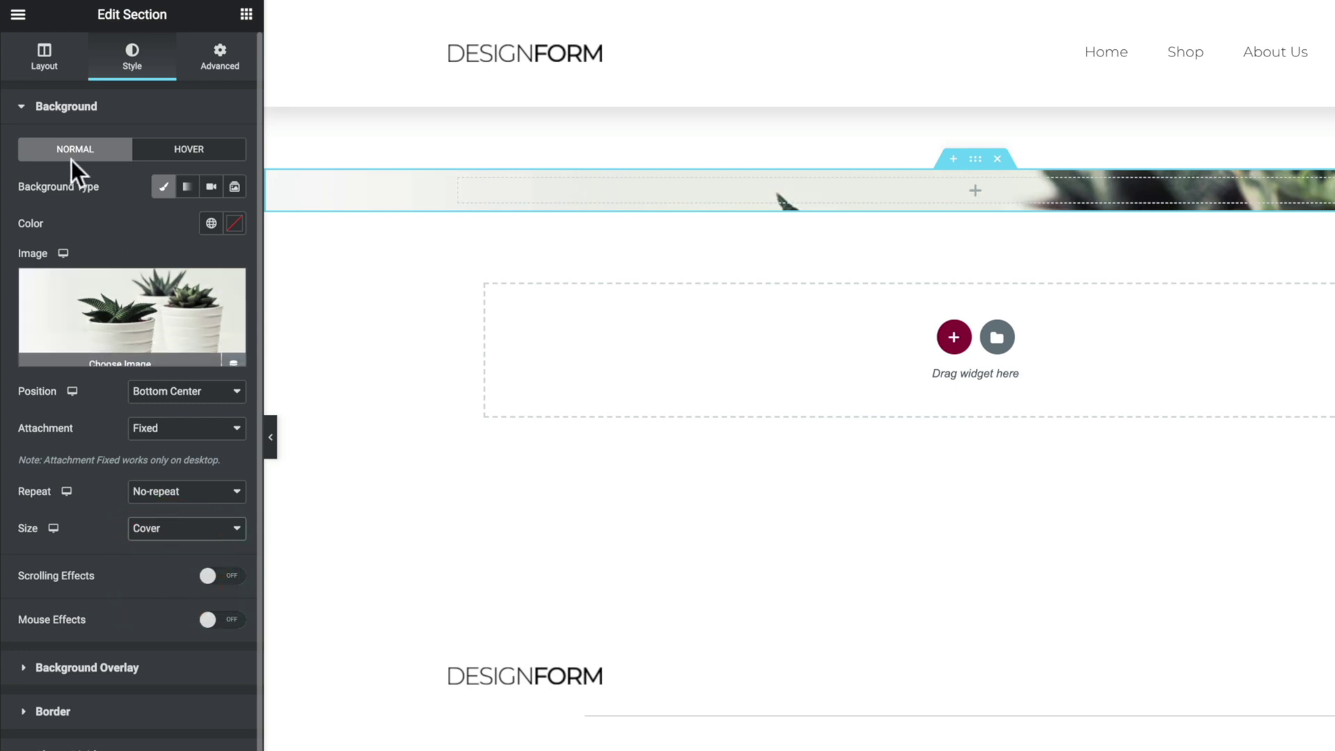
Give the section a minimum height of 40 VH.
{"action": "left_click", "coordinate": [49, 70]}
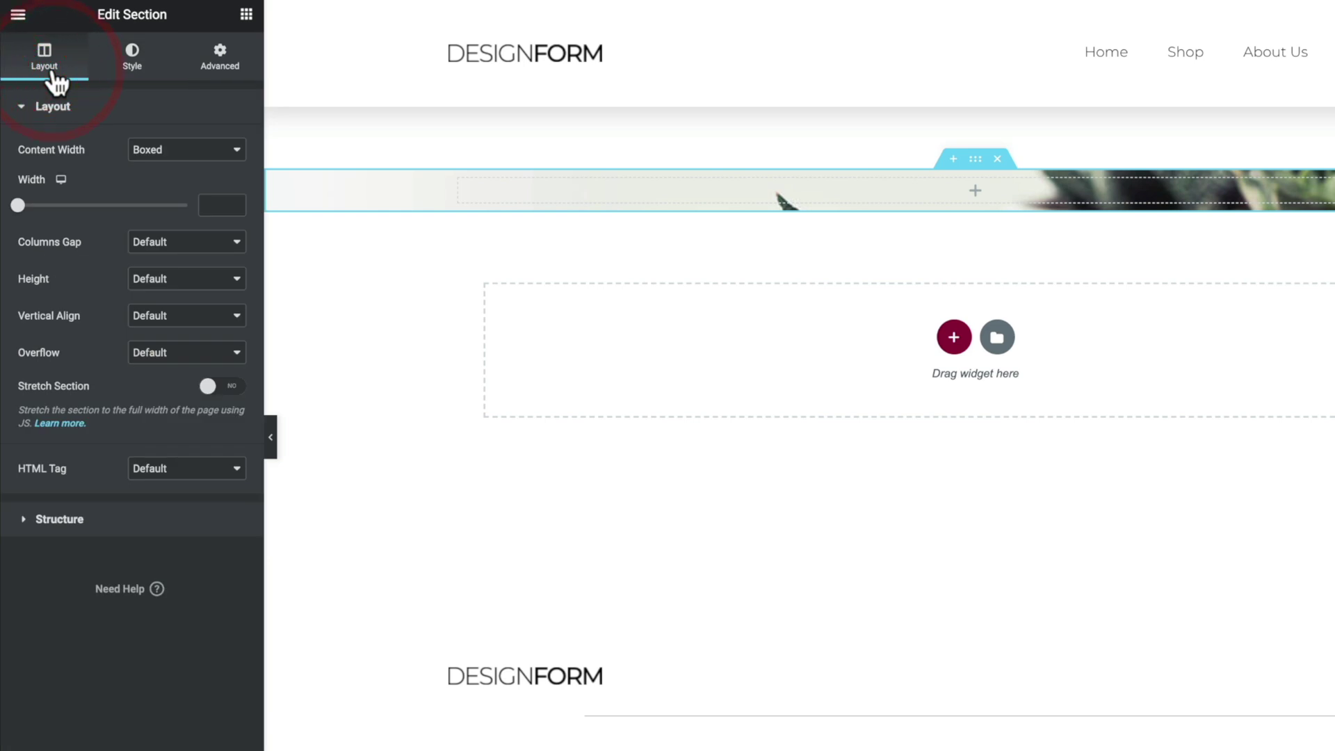
{"action": "left_click", "coordinate": [142, 277]}
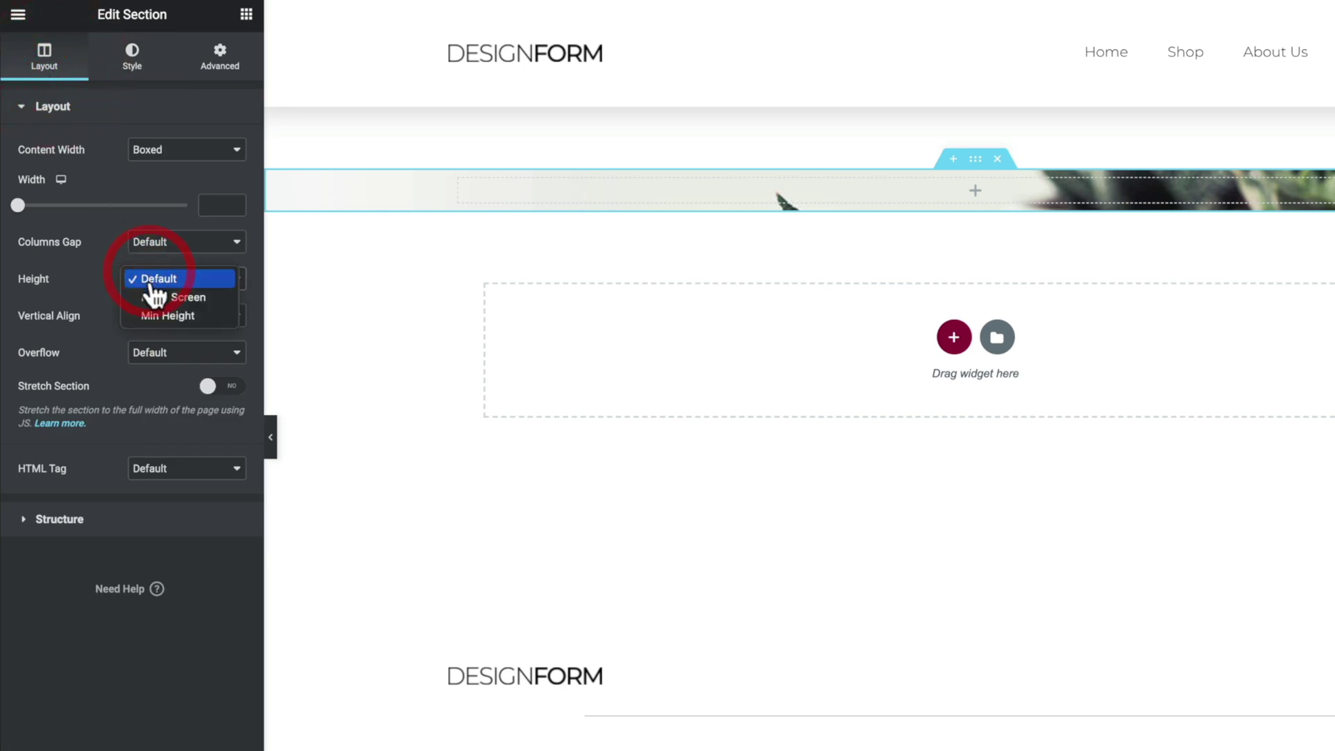
{"action": "left_click", "coordinate": [161, 317]}
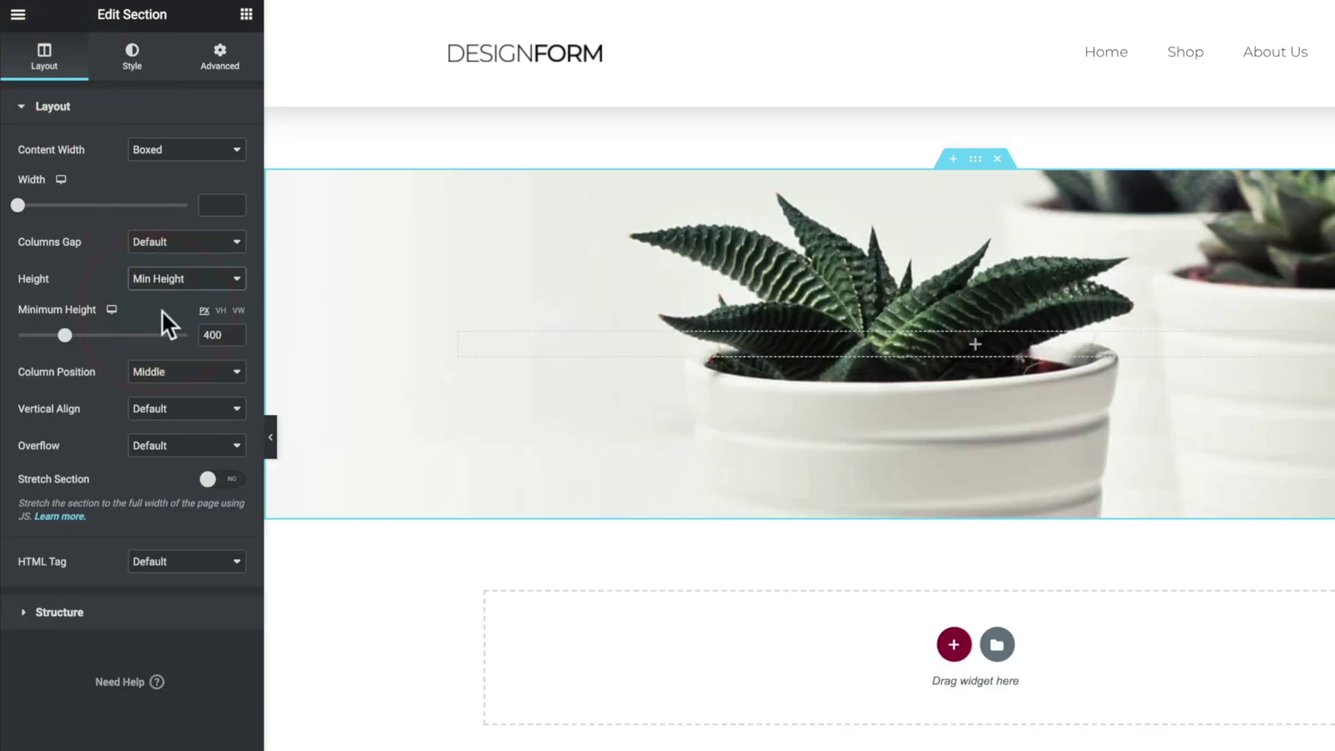
{"action": "left_click", "coordinate": [221, 310]}
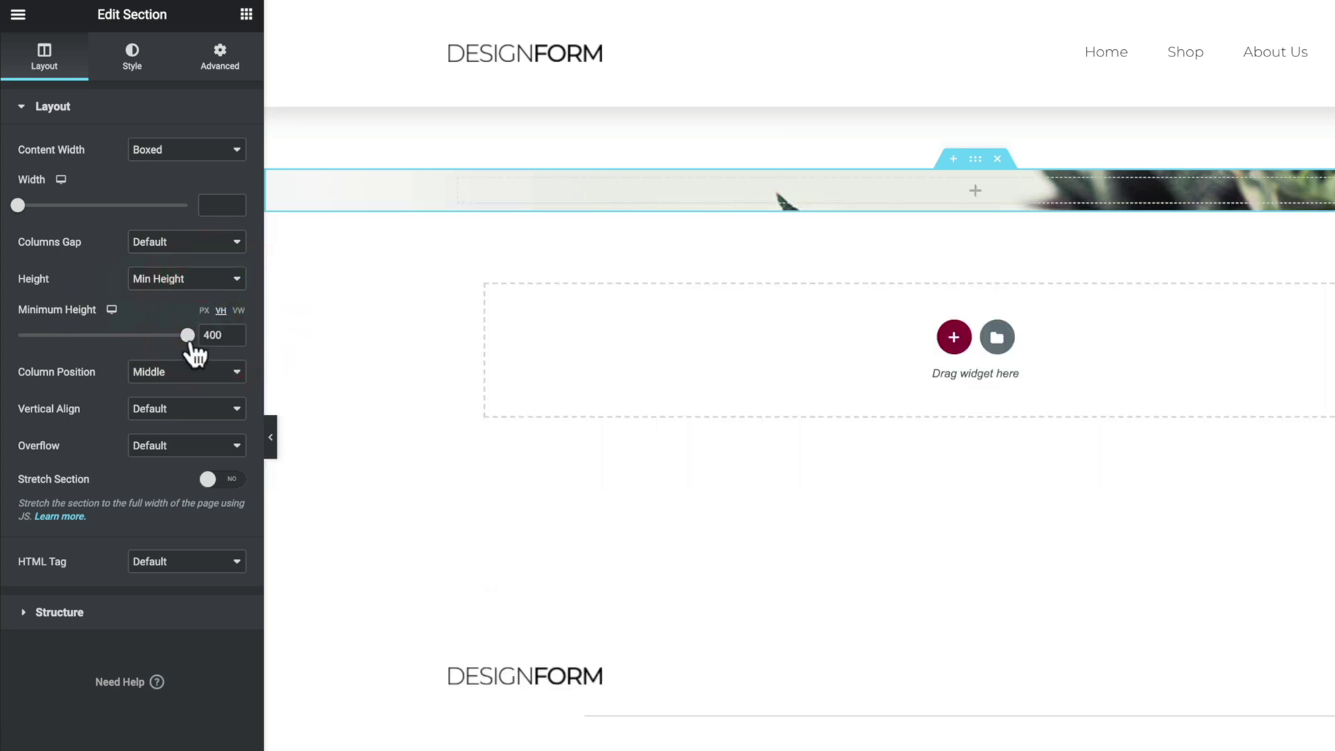
{"action": "left_click_drag", "start_coordinate": [188, 336], "coordinate": [86, 341]}
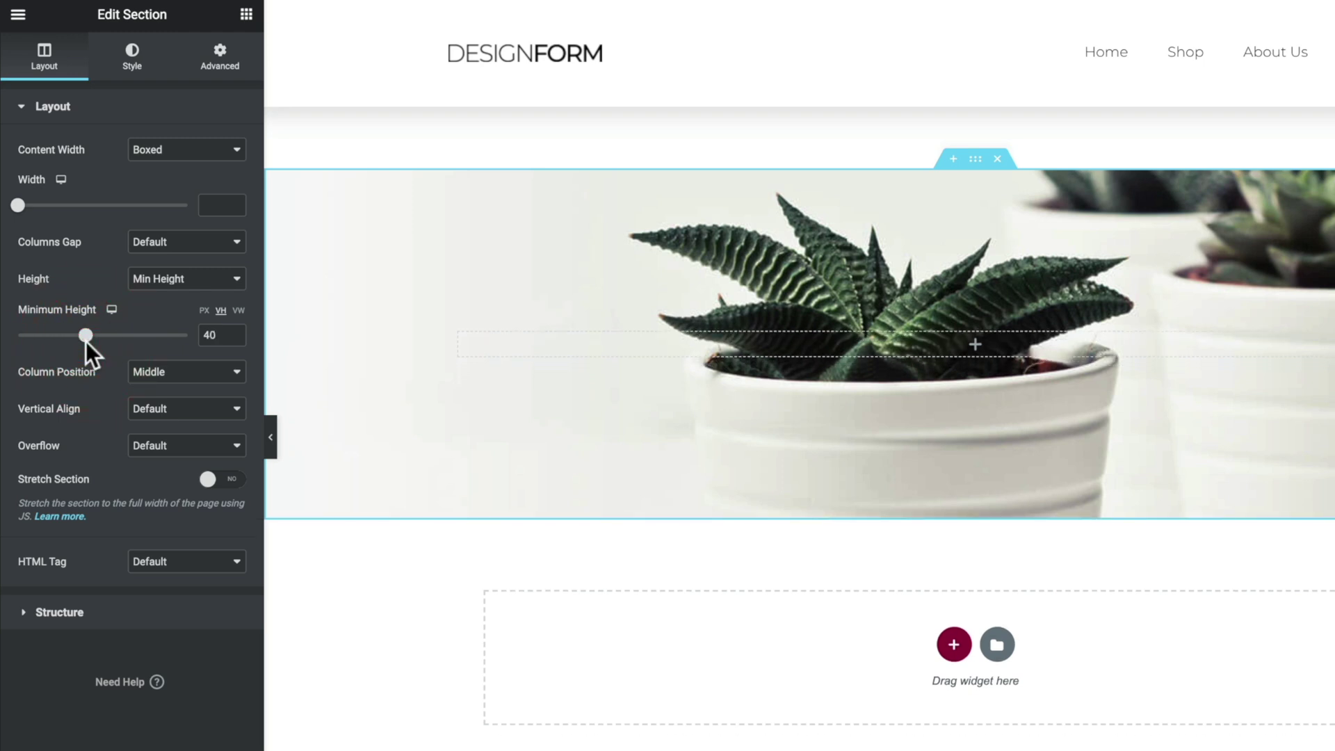
Add a gradient background overlay to the section, using the saved white #FFF for both colors.
{"action": "left_click", "coordinate": [132, 66]}
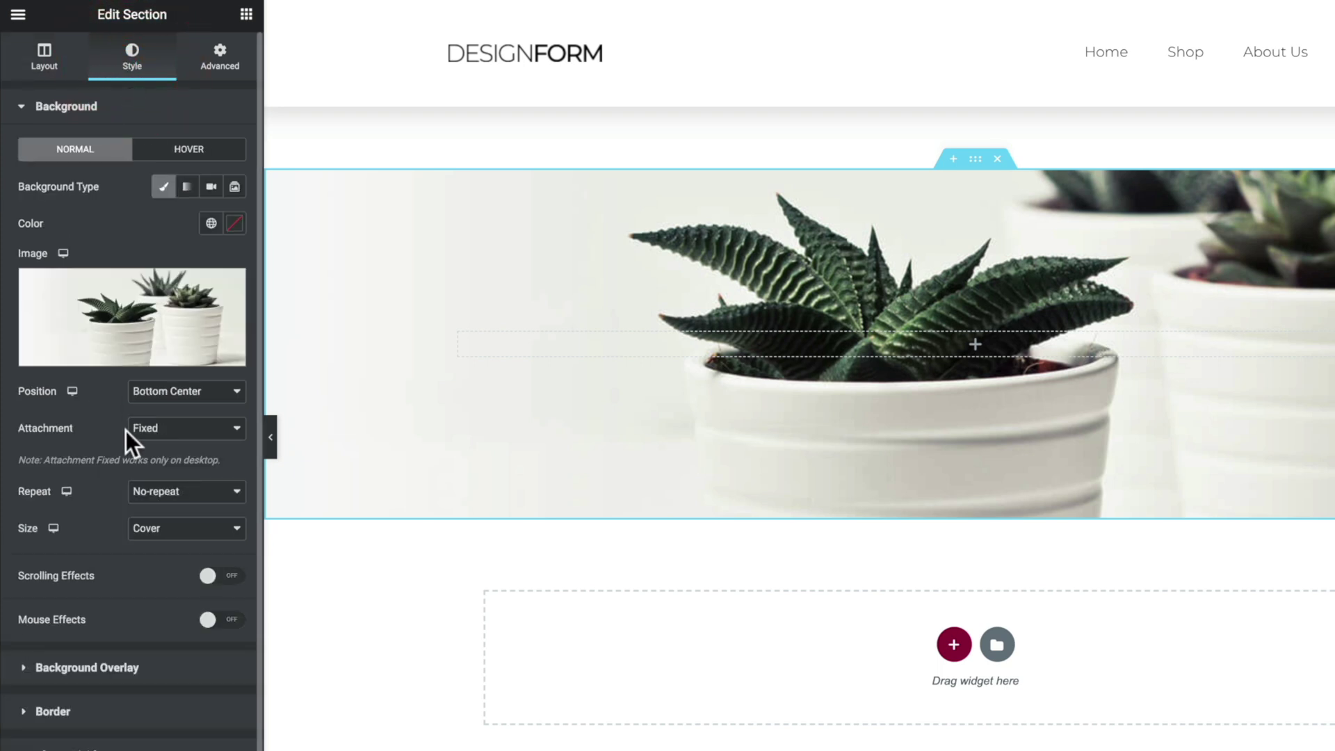
{"action": "left_click", "coordinate": [115, 666]}
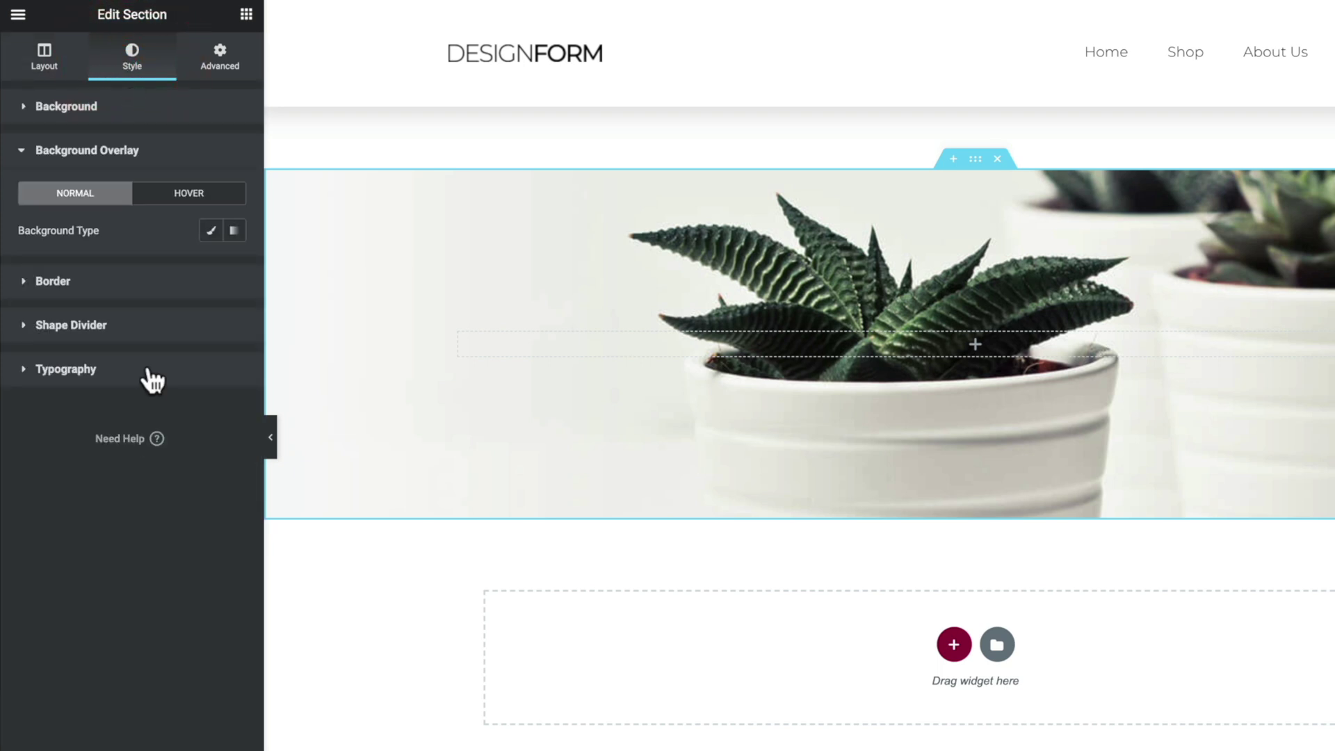
{"action": "left_click", "coordinate": [233, 232]}
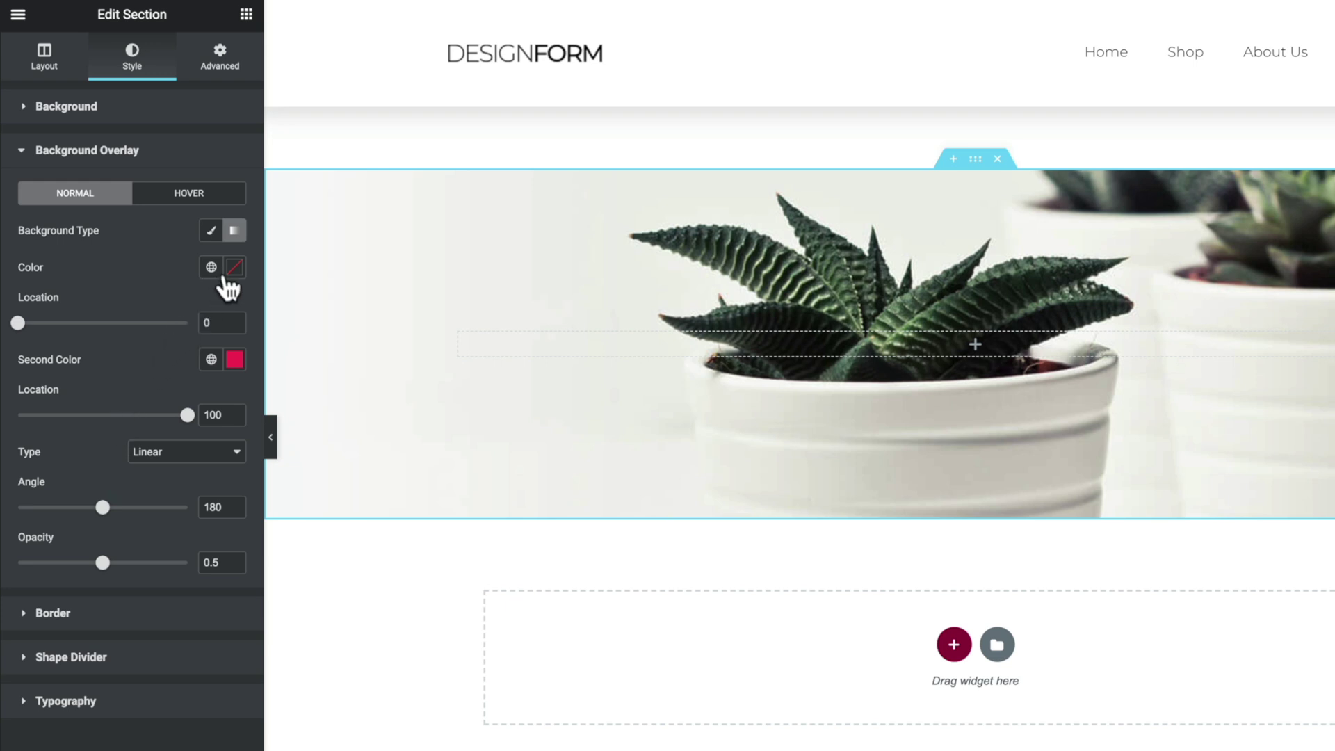
{"action": "left_click", "coordinate": [212, 269]}
{"action": "scroll", "coordinate": [193, 487], "scroll_direction": "down", "scroll_amount": 2}
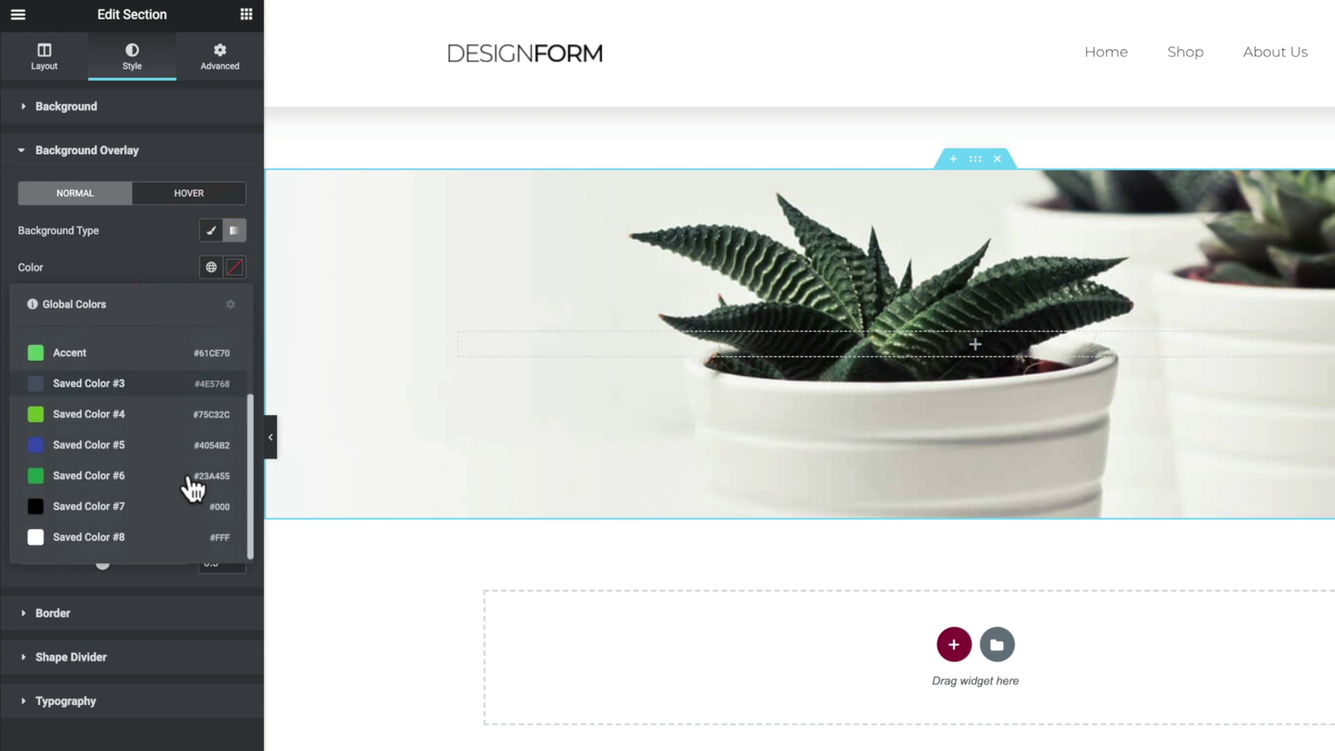
{"action": "left_click", "coordinate": [123, 542]}
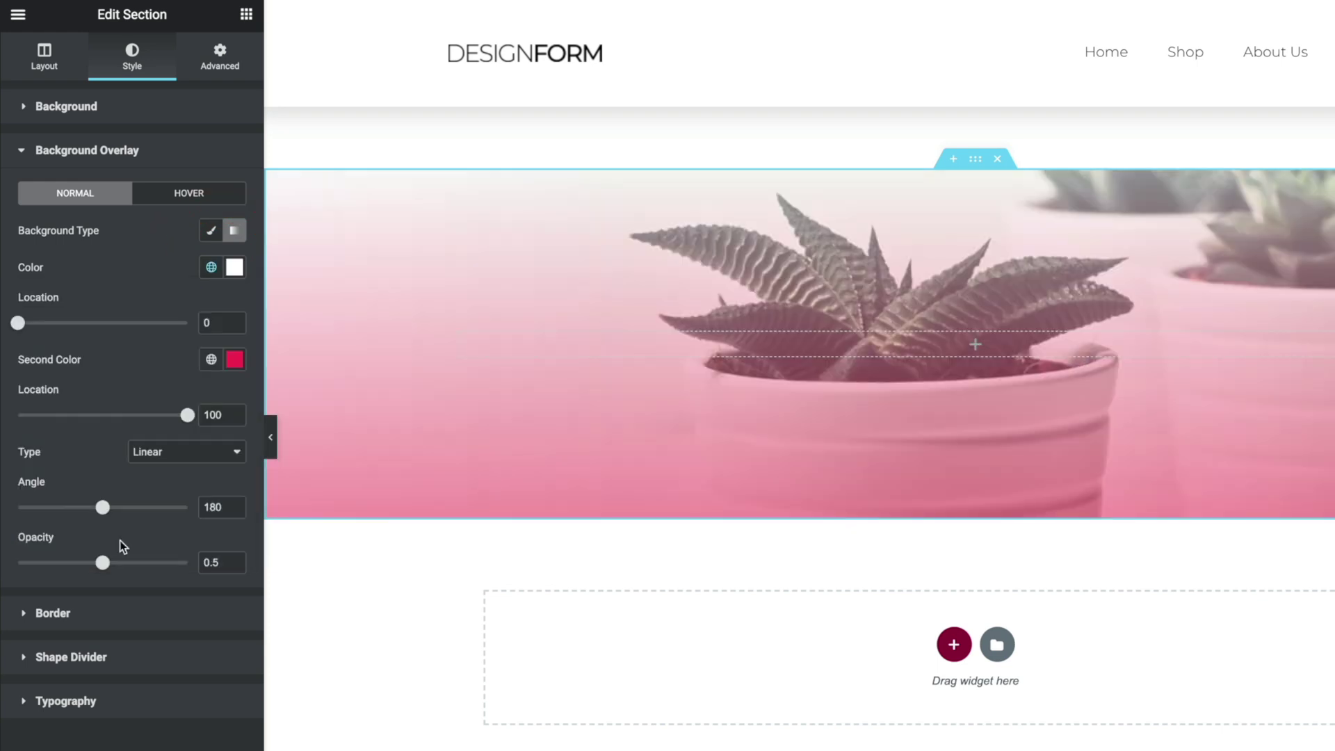
{"action": "left_click", "coordinate": [212, 359]}
{"action": "scroll", "coordinate": [146, 521], "scroll_direction": "down", "scroll_amount": 3}
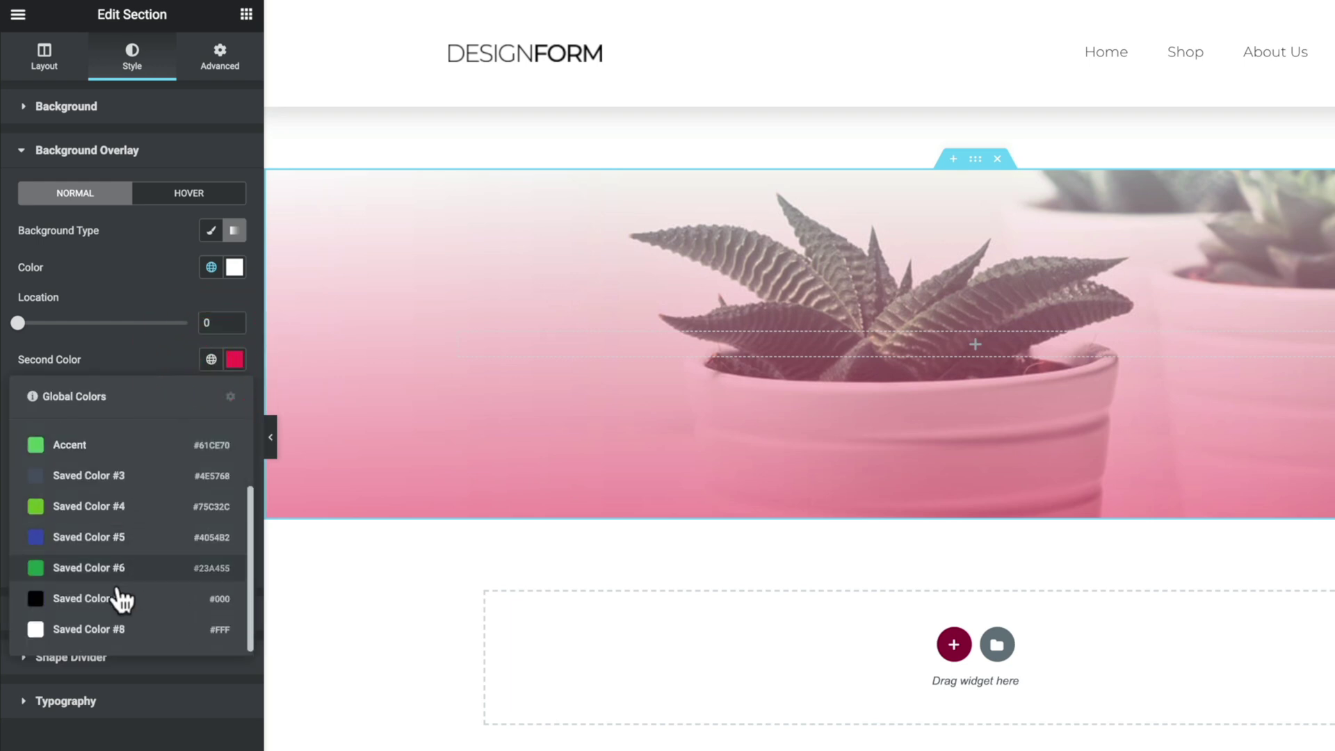
{"action": "left_click", "coordinate": [108, 630]}
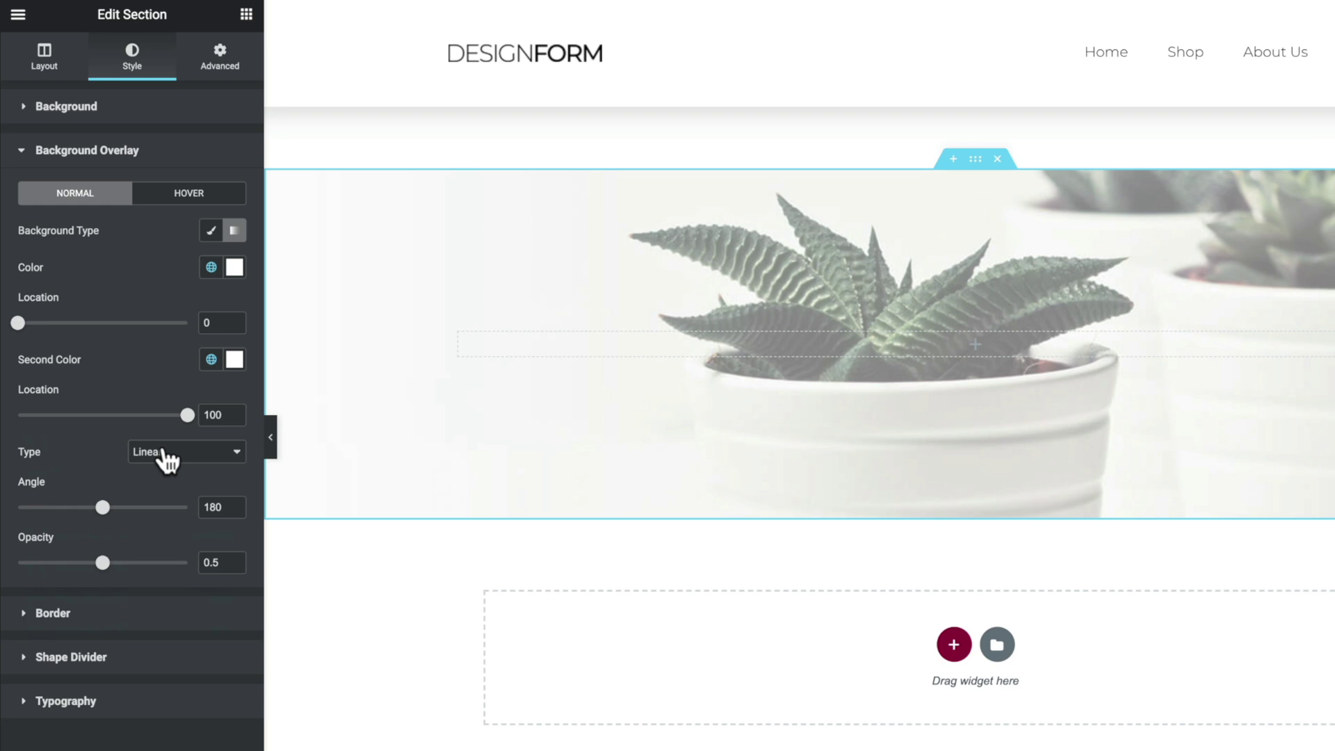
Raise the overlay's opacity to 1 and make its first gradient color fully transparent white, #FFFFFF00.
{"action": "left_click_drag", "start_coordinate": [102, 563], "coordinate": [198, 565]}
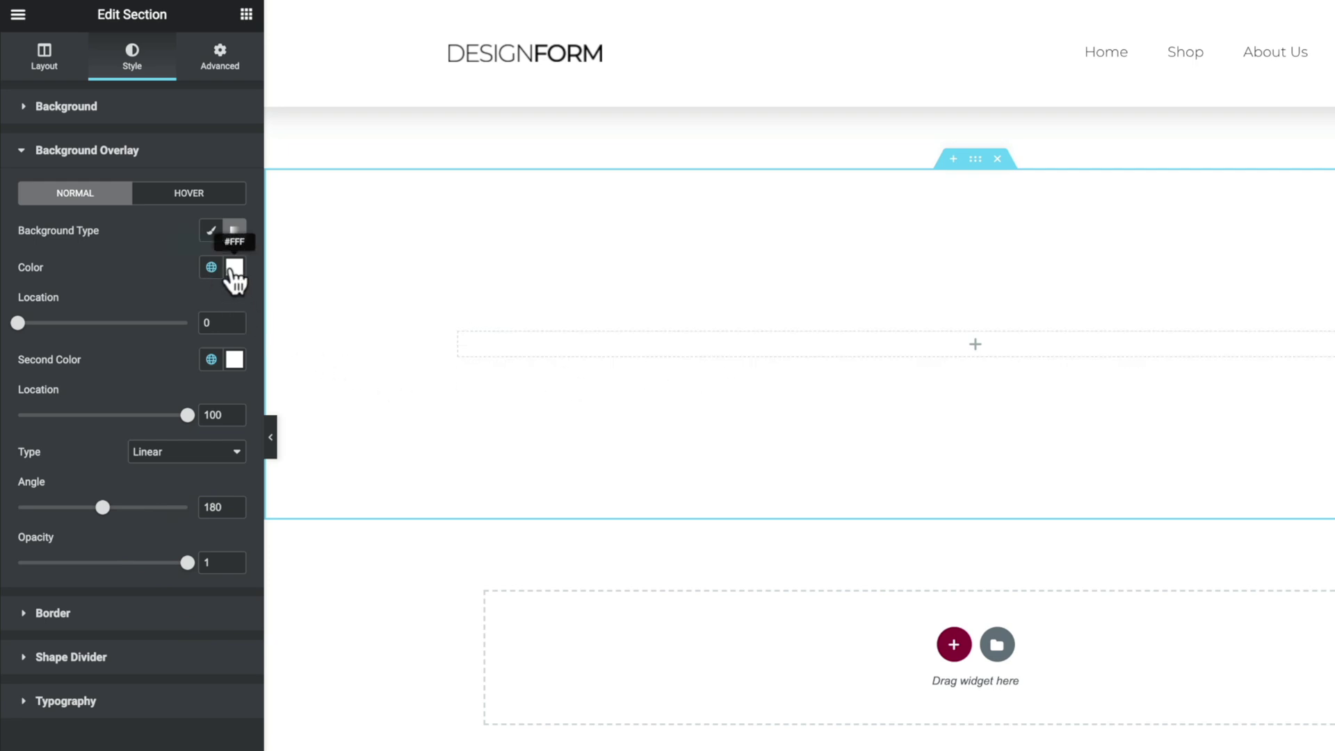
{"action": "left_click", "coordinate": [235, 271]}
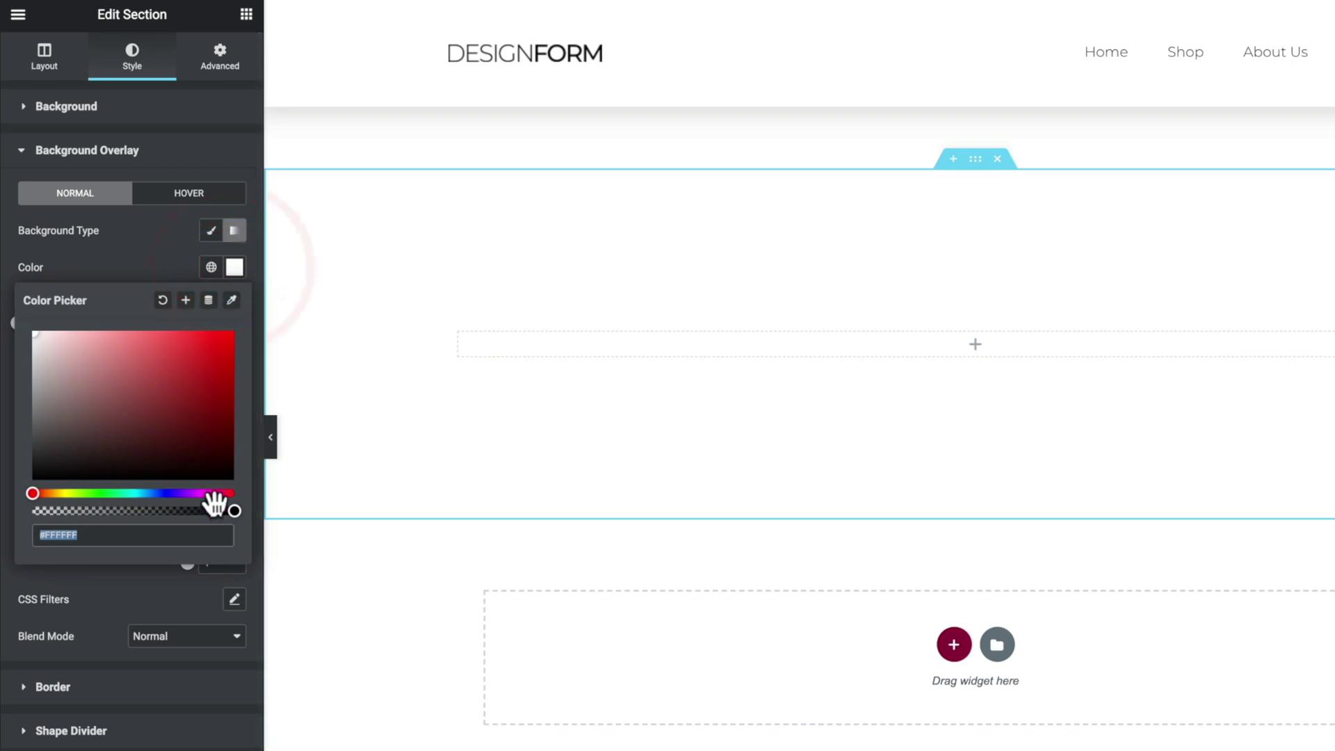
{"action": "left_click_drag", "start_coordinate": [233, 513], "coordinate": [35, 513]}
{"action": "left_click", "coordinate": [23, 507]}
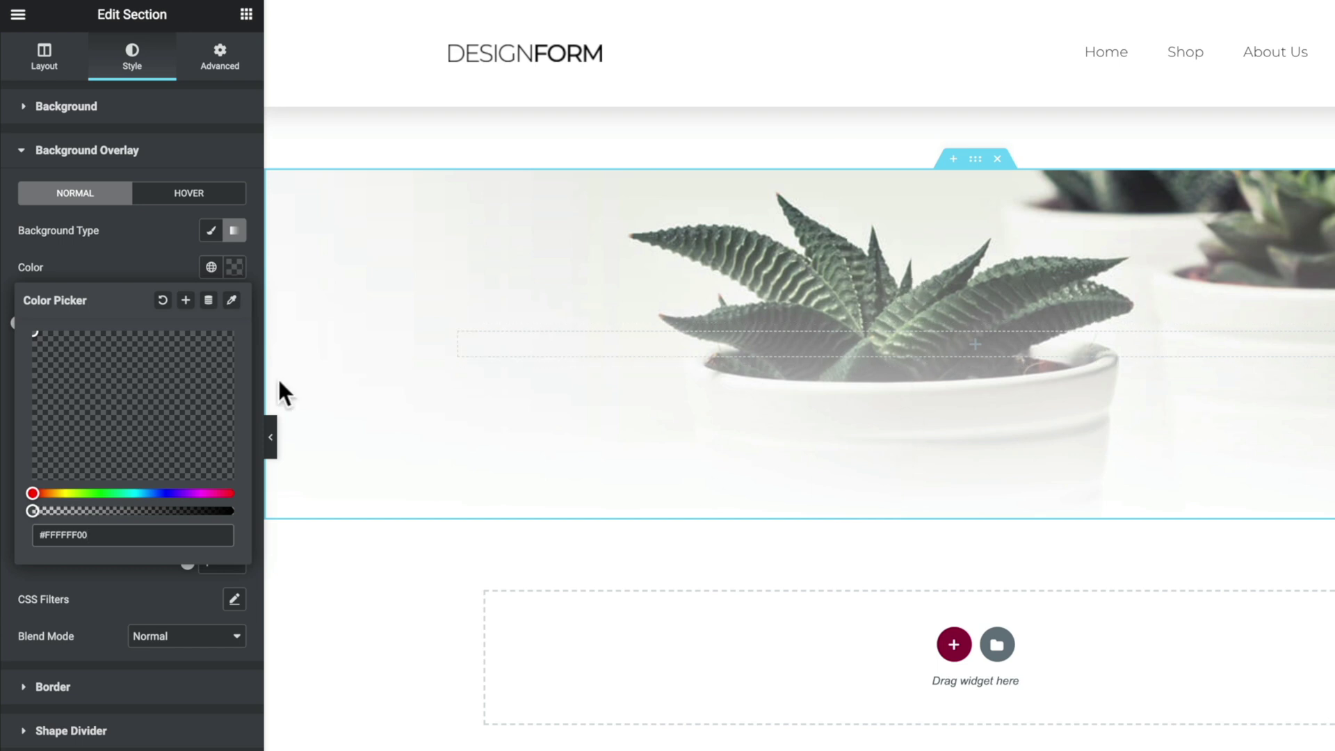
{"action": "left_click", "coordinate": [111, 259]}
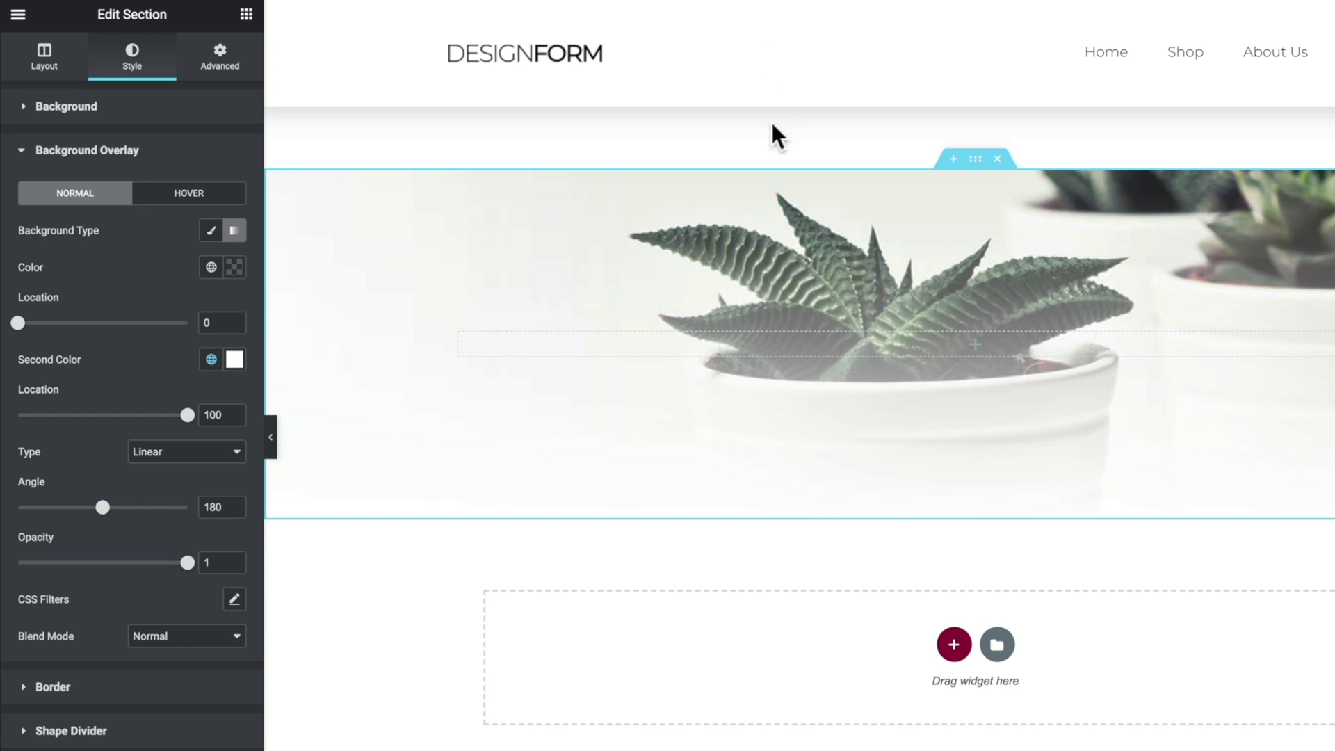
Unlink the hero section's margin values and set its top margin to -70 px.
{"action": "left_click", "coordinate": [966, 163]}
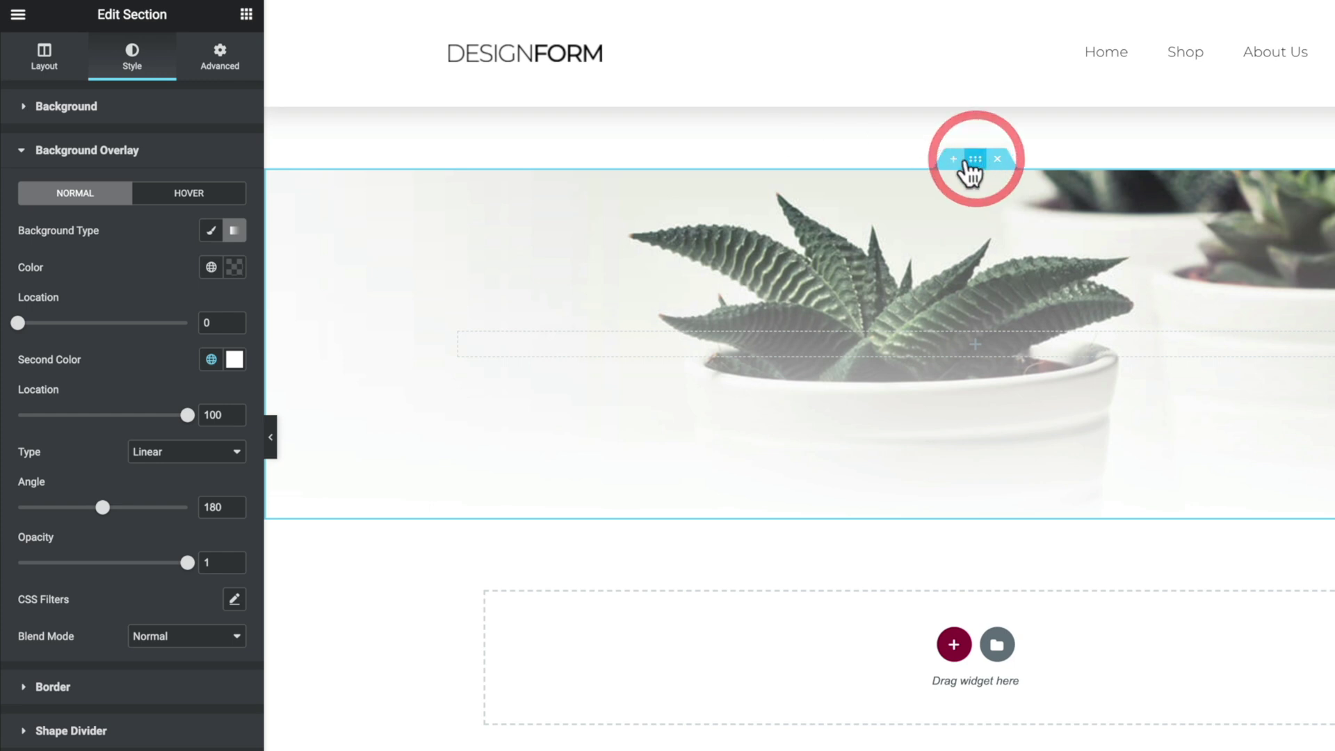
{"action": "left_click", "coordinate": [221, 63]}
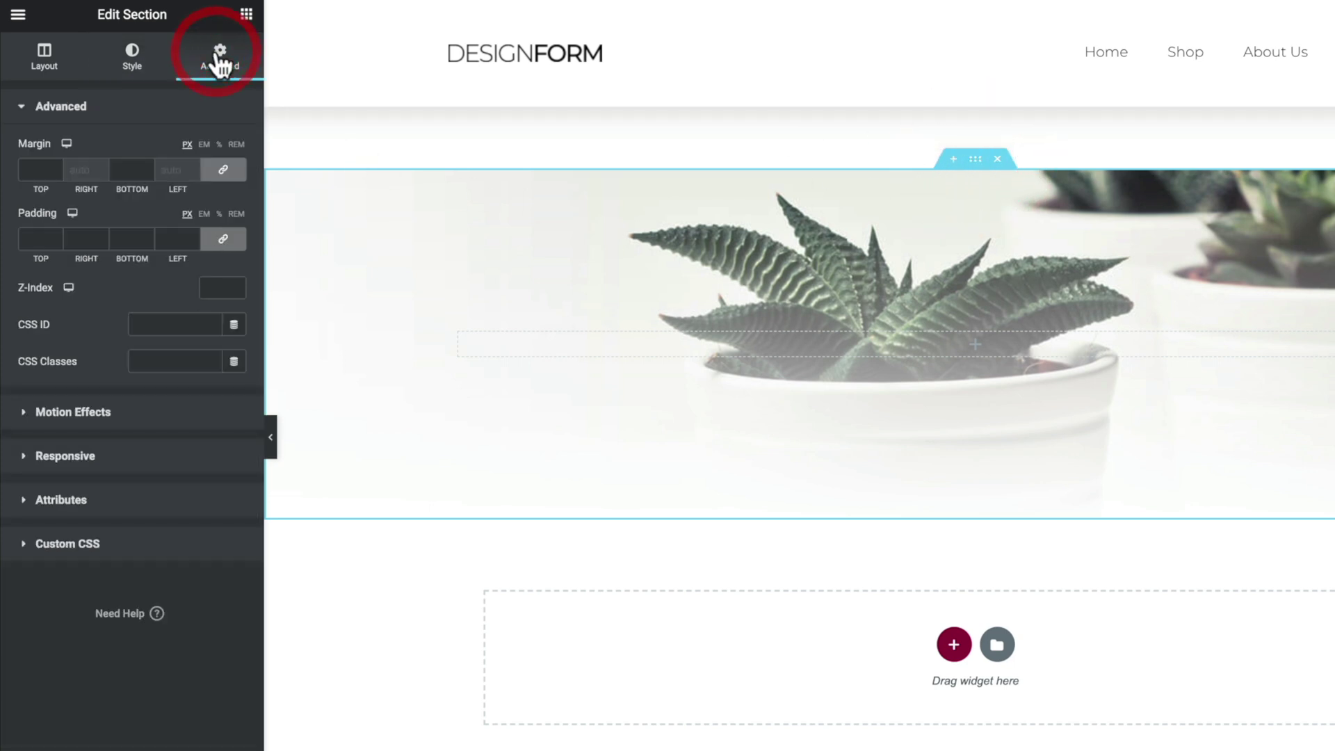
{"action": "left_click", "coordinate": [223, 171]}
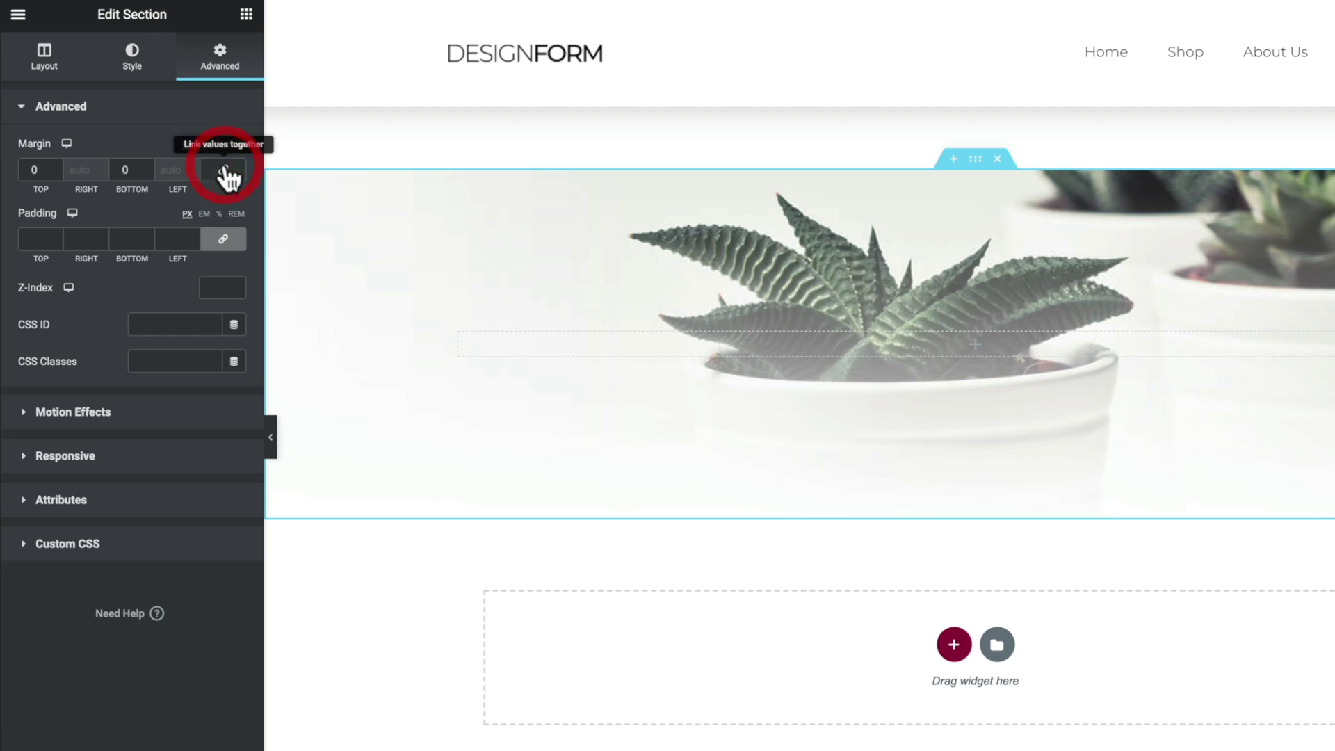
{"action": "left_click", "coordinate": [31, 170]}
{"action": "type", "text": "-70"}
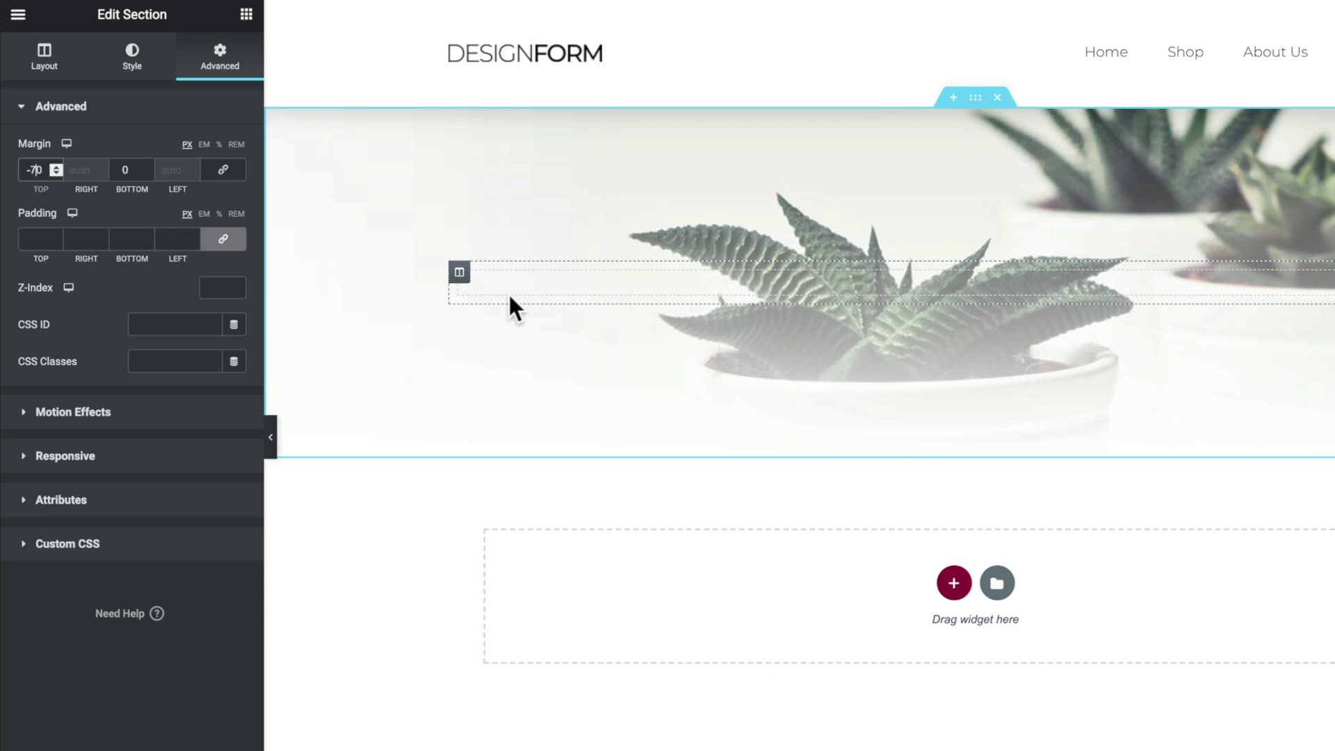
Add the ShopEngine Product Title widget to the hero section's column and center-align it.
{"action": "left_click", "coordinate": [246, 14]}
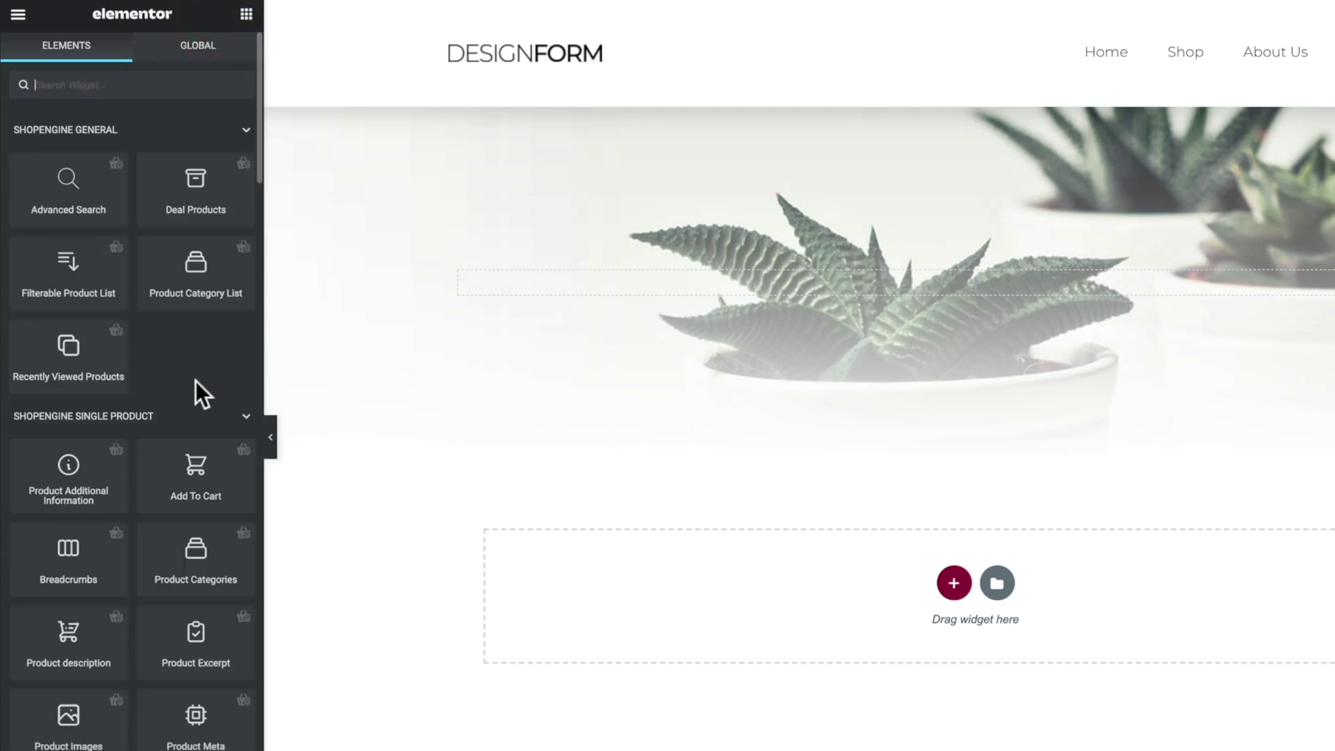
{"action": "scroll", "coordinate": [195, 386], "scroll_direction": "down", "scroll_amount": 2}
{"action": "scroll", "coordinate": [197, 383], "scroll_direction": "down", "scroll_amount": 3}
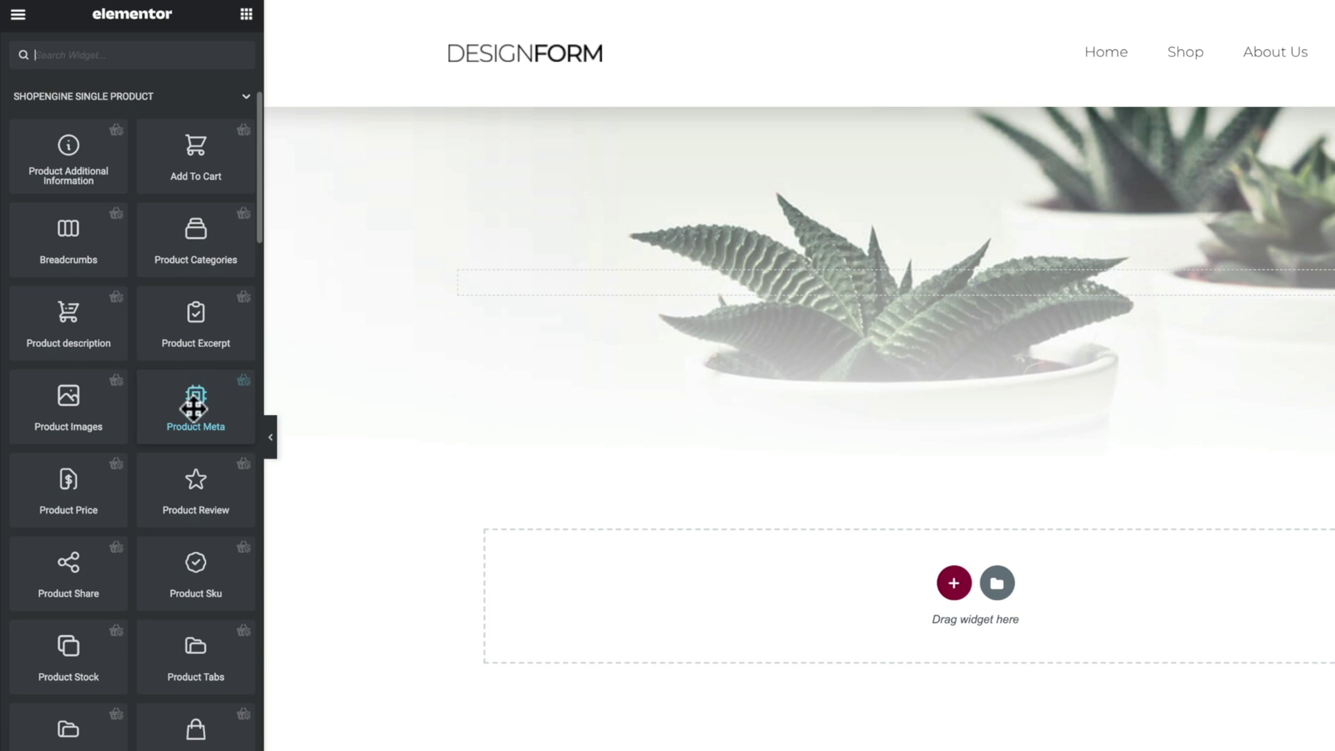
{"action": "left_click_drag", "start_coordinate": [191, 730], "coordinate": [880, 273]}
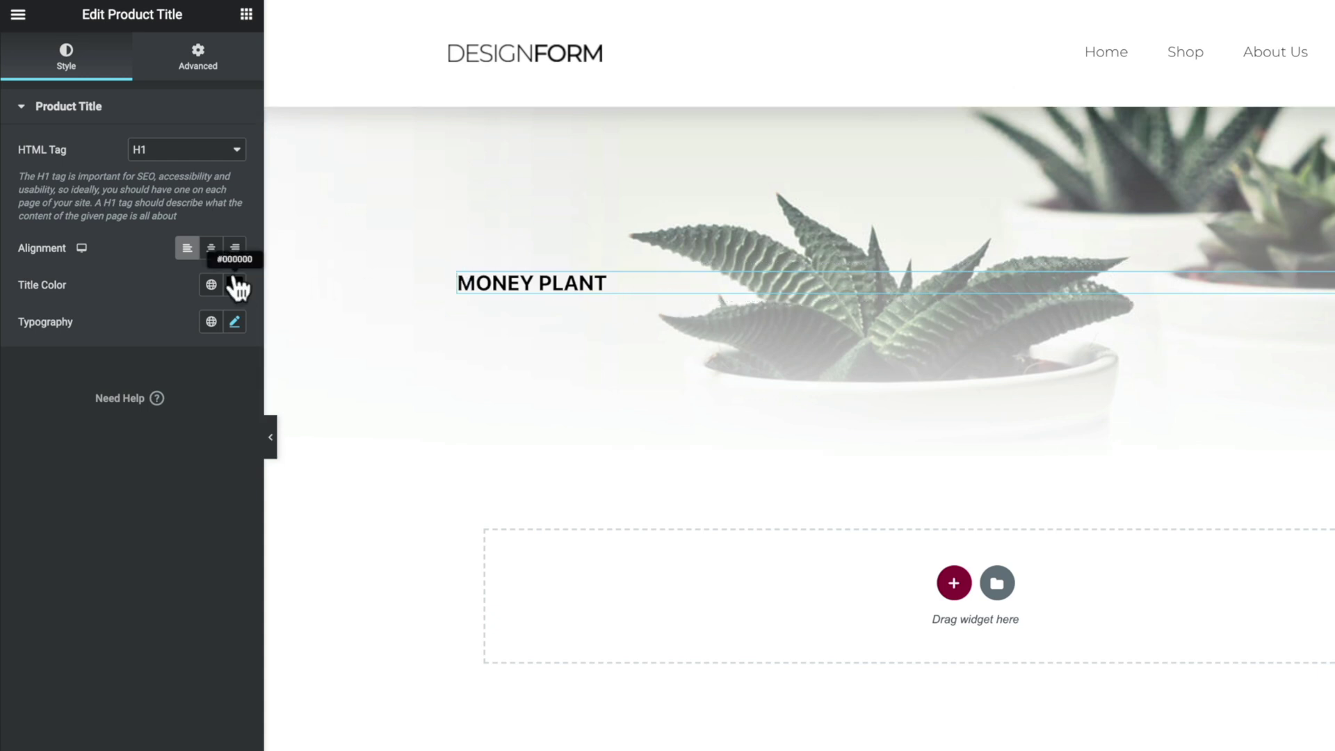
{"action": "left_click", "coordinate": [212, 249]}
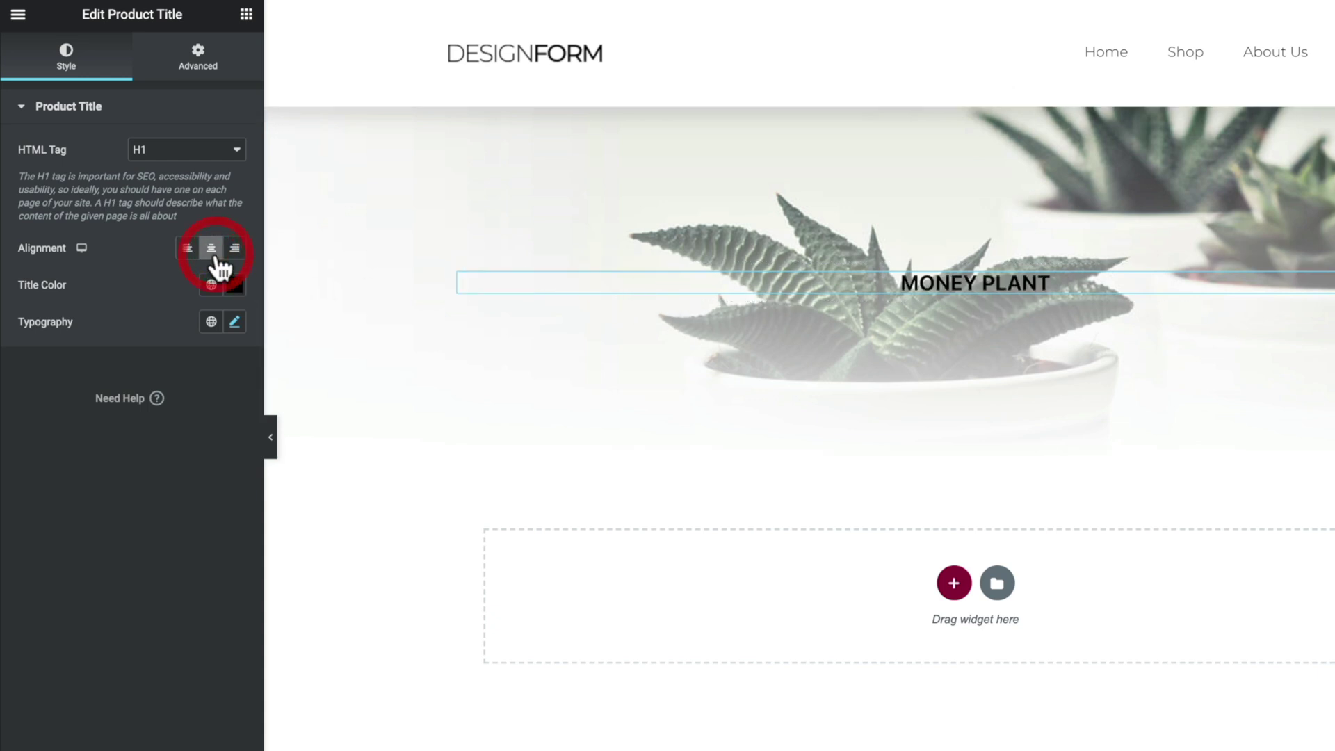
Set the product title's typography to a 66 px font size and weight 200.
{"action": "left_click", "coordinate": [234, 322]}
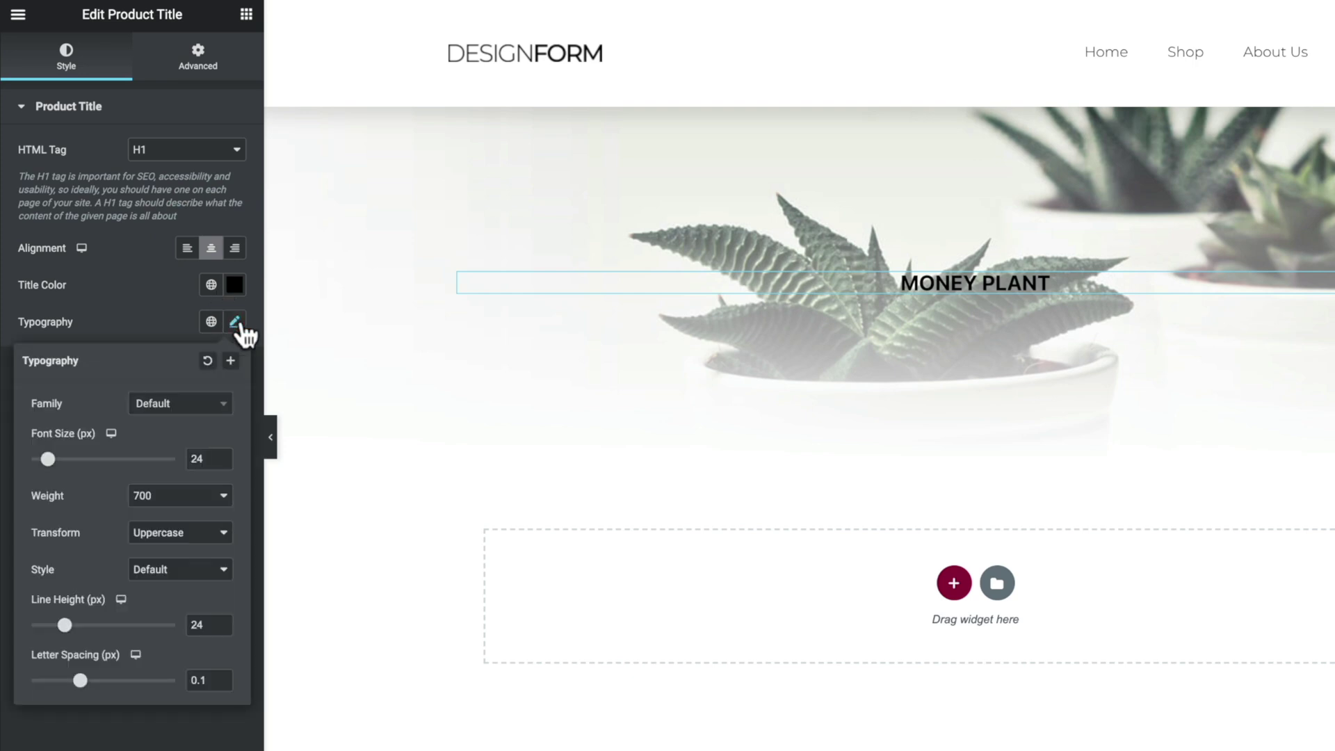
{"action": "left_click", "coordinate": [183, 498]}
{"action": "left_click", "coordinate": [171, 424]}
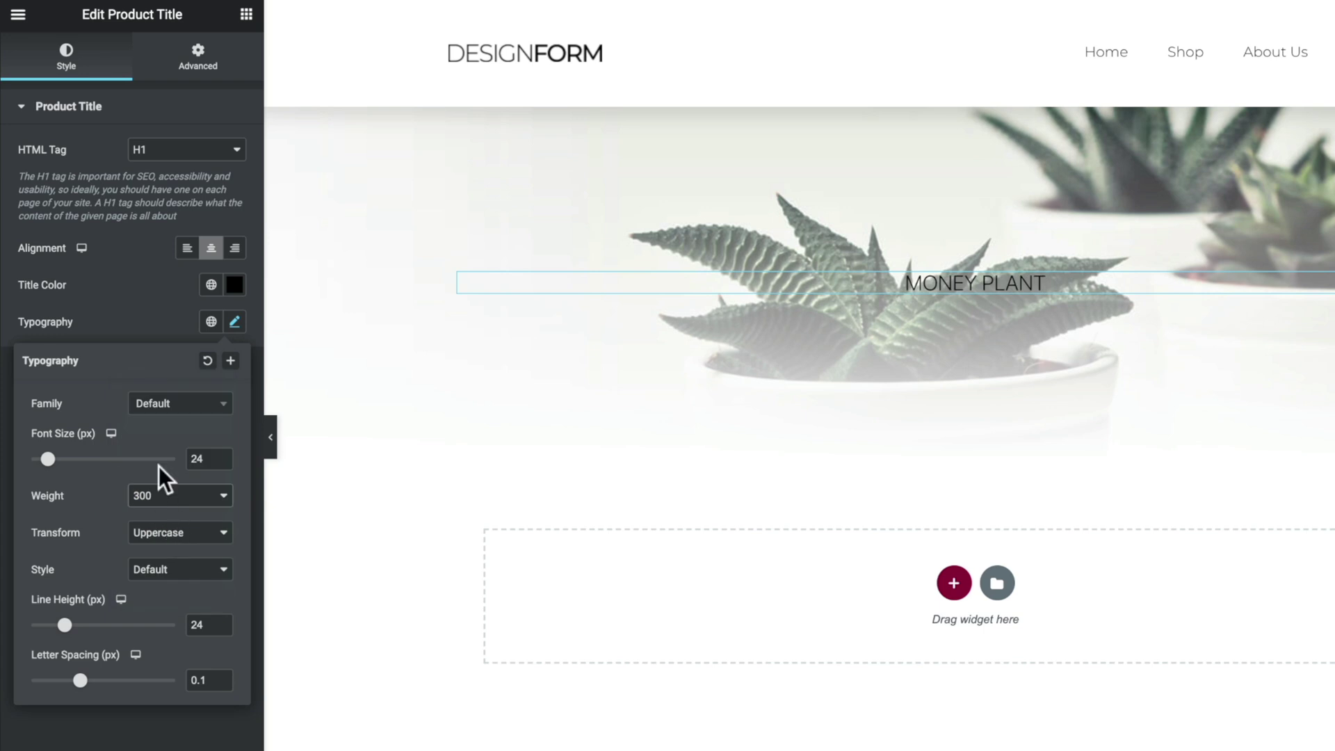
{"action": "left_click_drag", "start_coordinate": [47, 459], "coordinate": [81, 468]}
{"action": "left_click", "coordinate": [166, 496]}
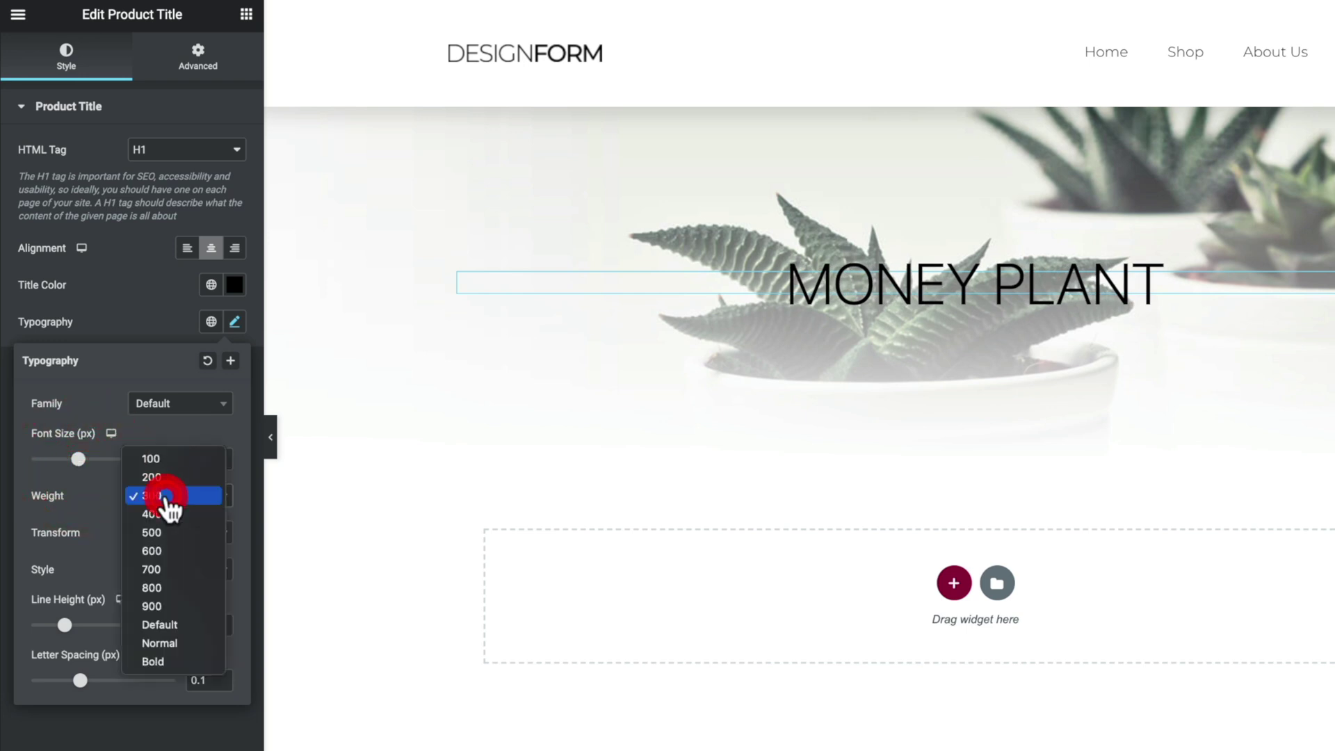
{"action": "left_click", "coordinate": [166, 483]}
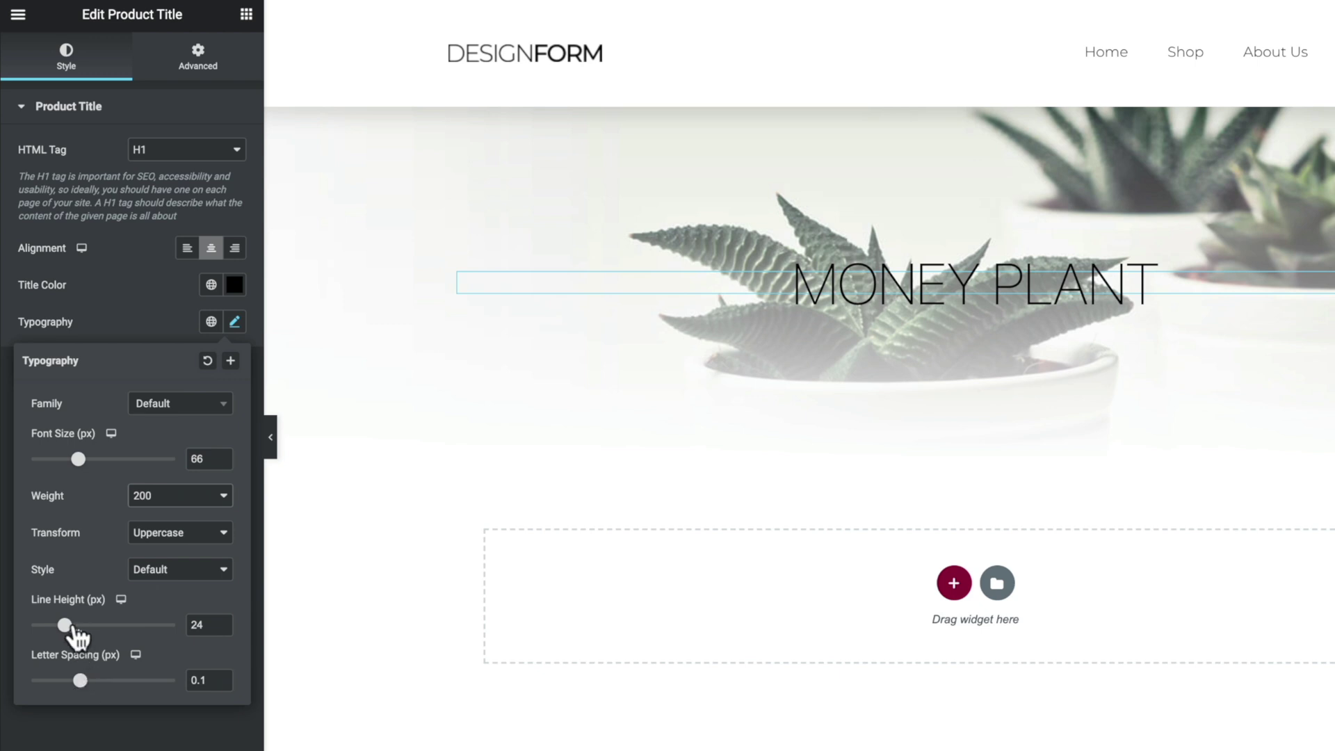
Set the product title's typography line height to 70 px.
{"action": "left_click_drag", "start_coordinate": [64, 625], "coordinate": [141, 655]}
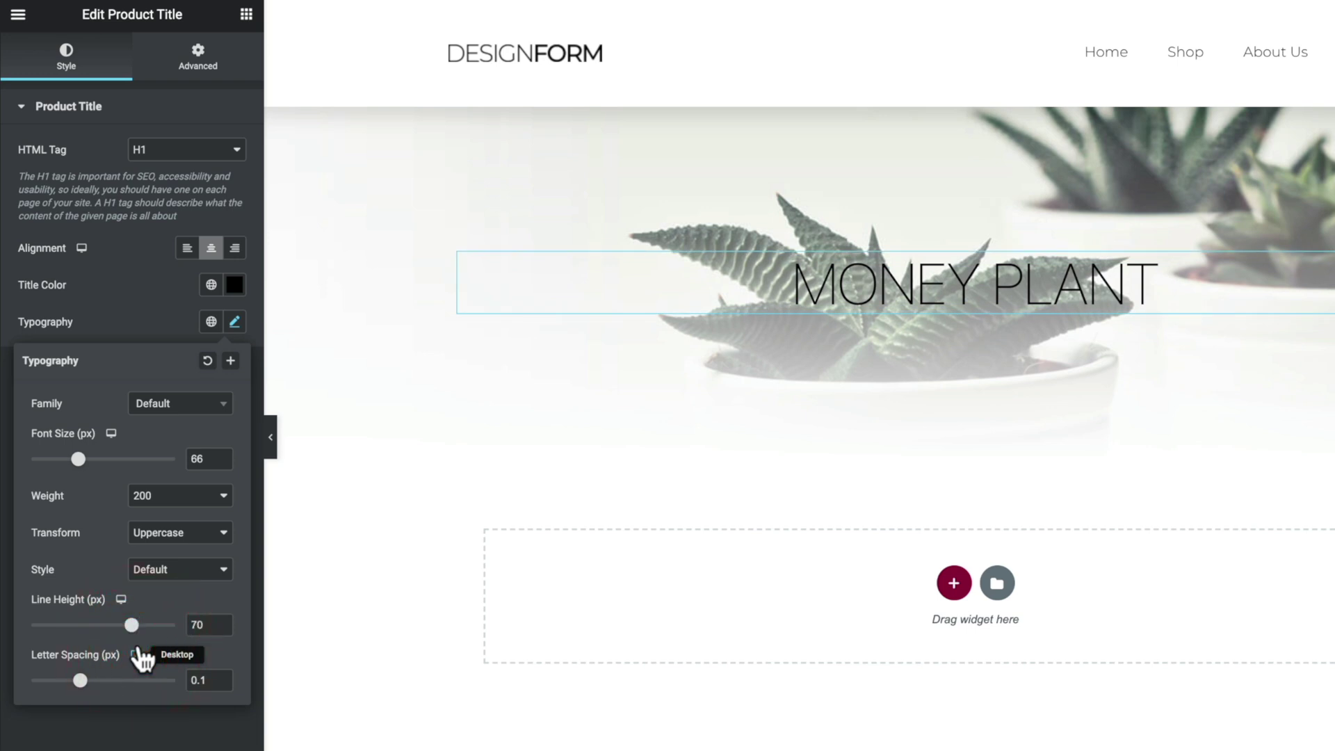
{"action": "left_click", "coordinate": [111, 706]}
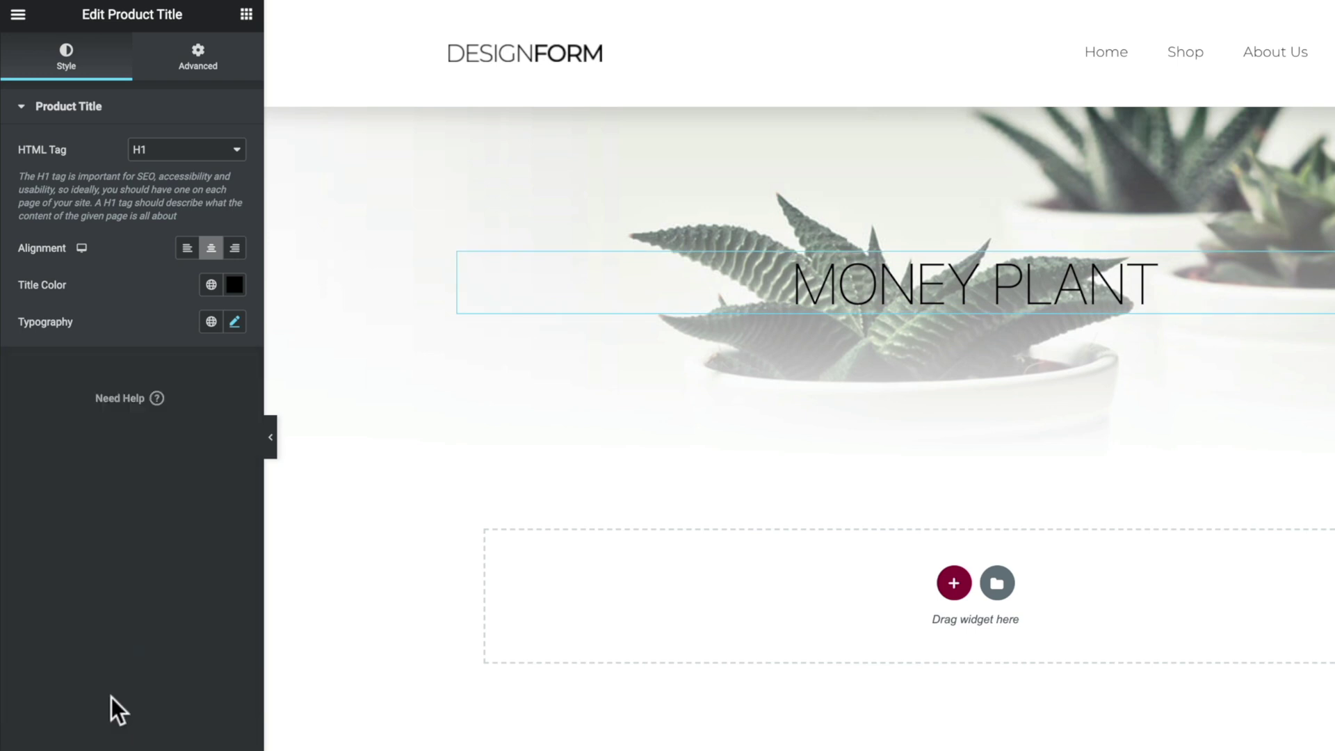
Add the ShopEngine Product Price widget below the product title in the hero section and center-align it.
{"action": "left_click", "coordinate": [247, 16]}
{"action": "scroll", "coordinate": [110, 542], "scroll_direction": "down", "scroll_amount": 3}
{"action": "scroll", "coordinate": [109, 542], "scroll_direction": "down", "scroll_amount": 1}
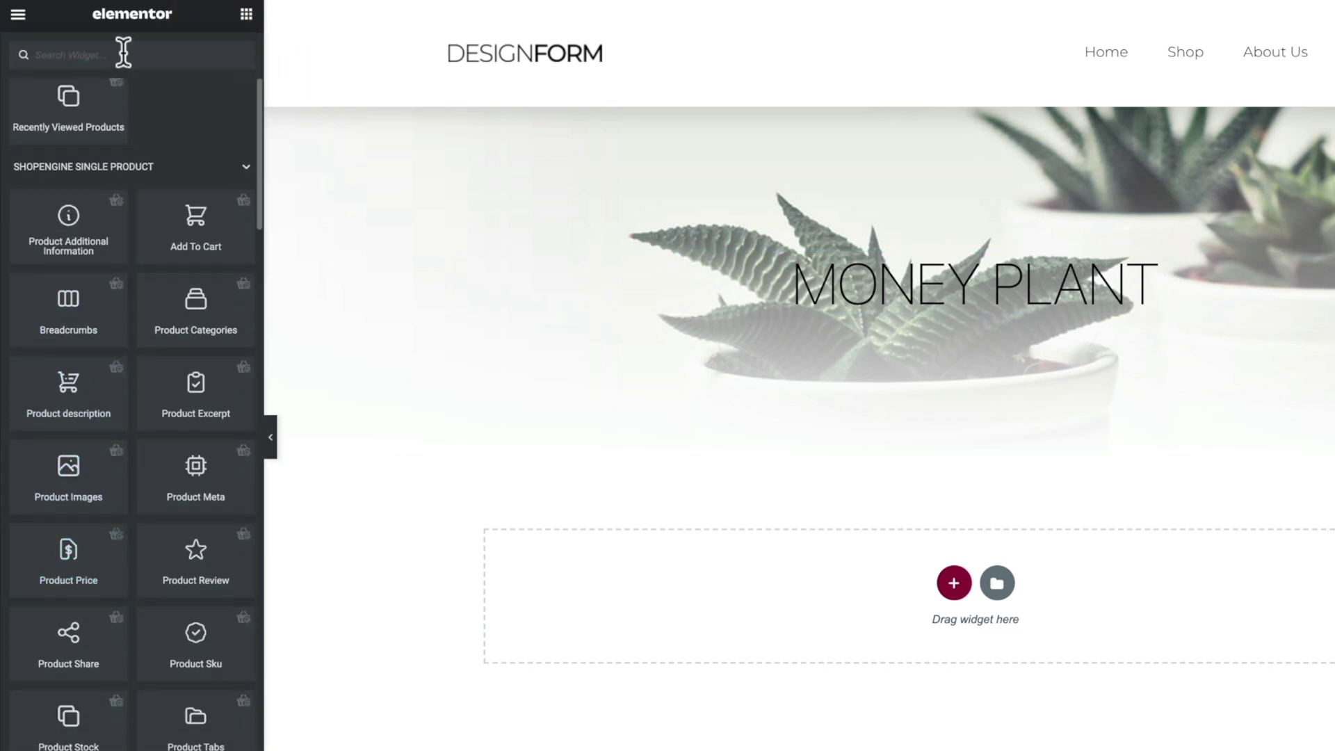
{"action": "type", "text": "price"}
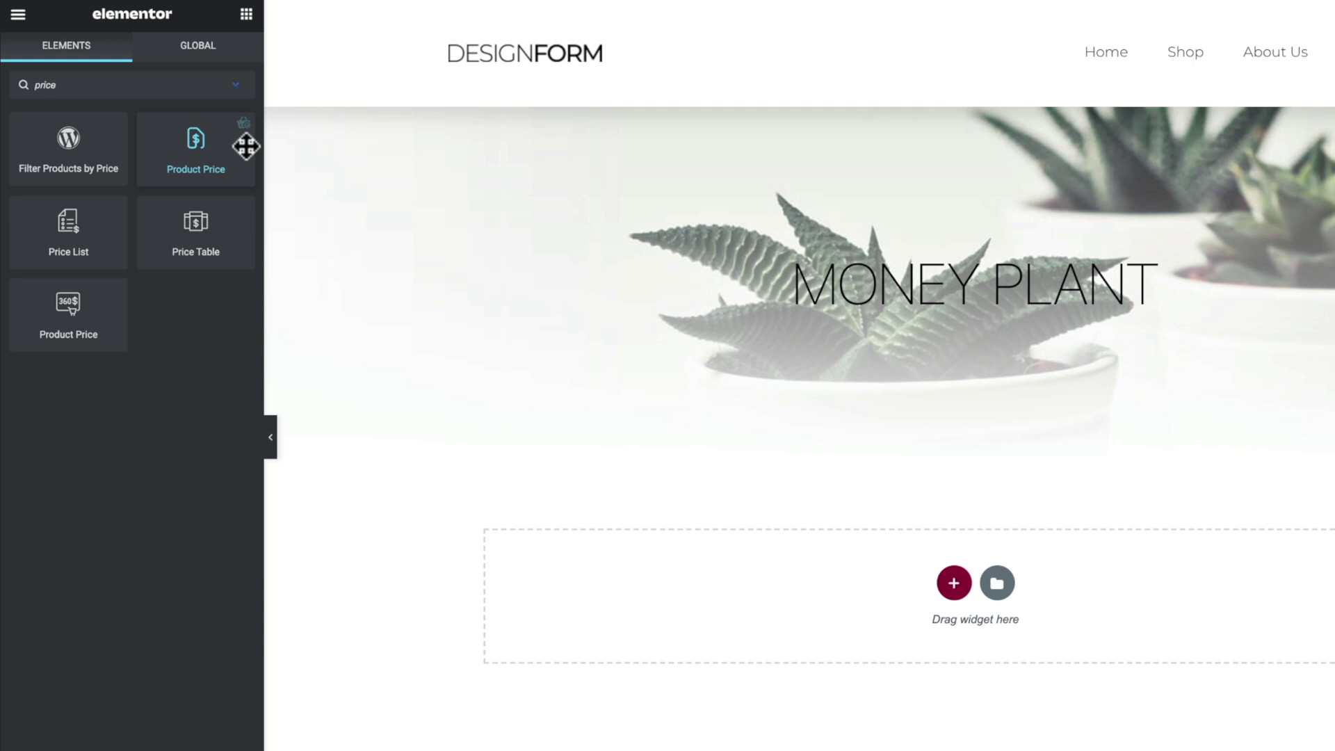
{"action": "left_click_drag", "start_coordinate": [211, 155], "coordinate": [1012, 307]}
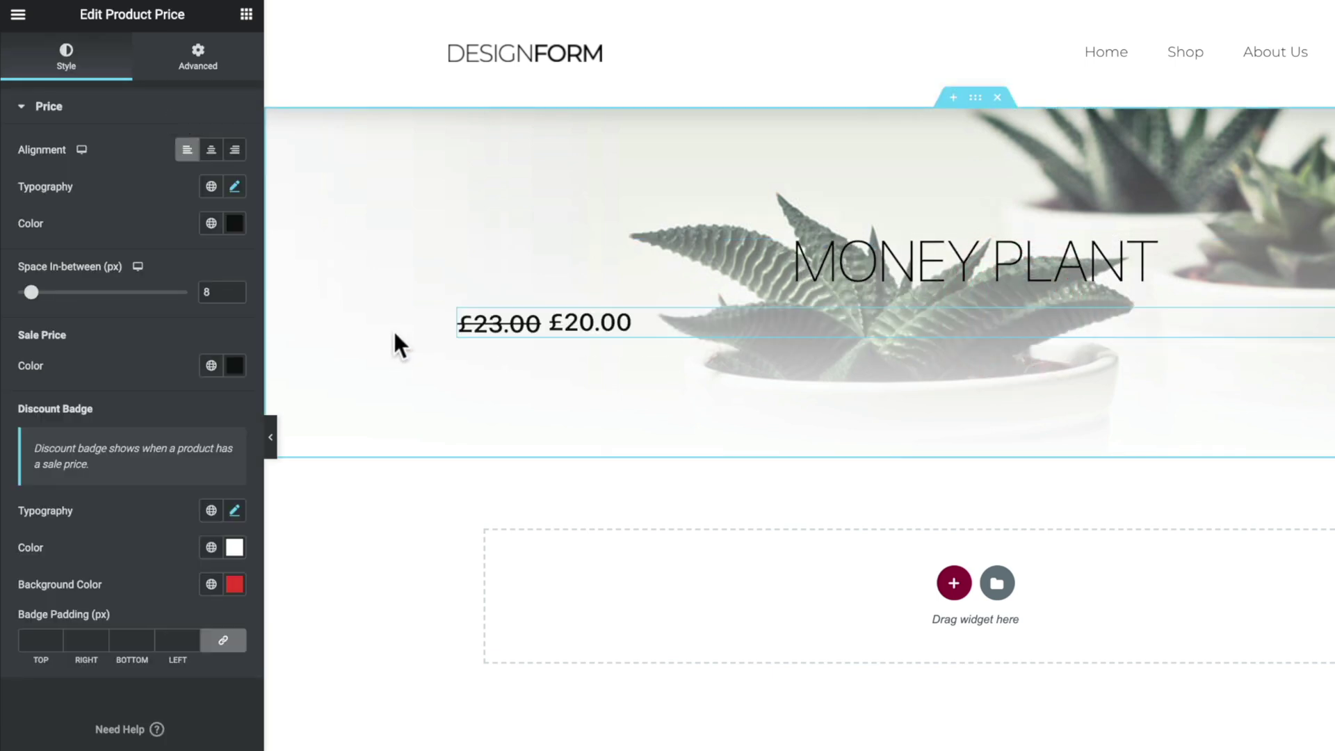
{"action": "left_click", "coordinate": [212, 151]}
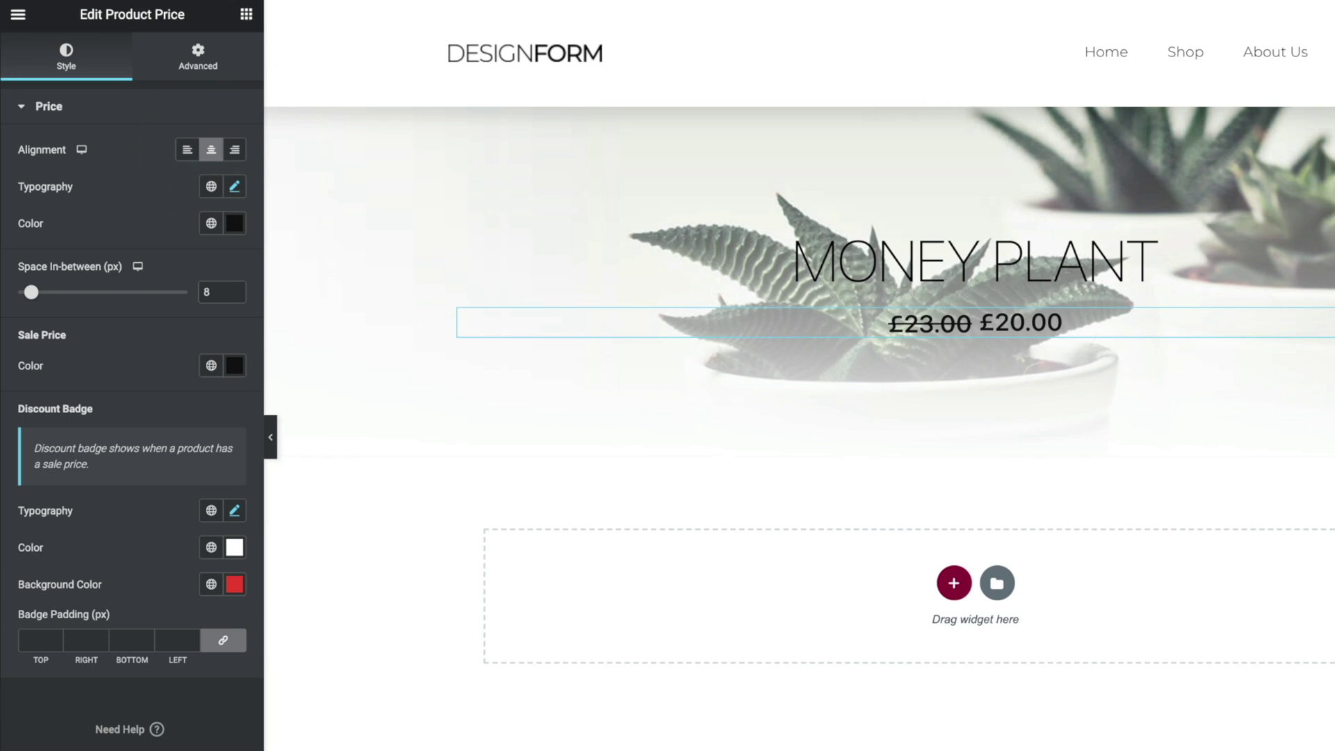
Add a Divider widget between the product title and the product price.
{"action": "left_click", "coordinate": [246, 14]}
{"action": "scroll", "coordinate": [127, 268], "scroll_direction": "down", "scroll_amount": 15}
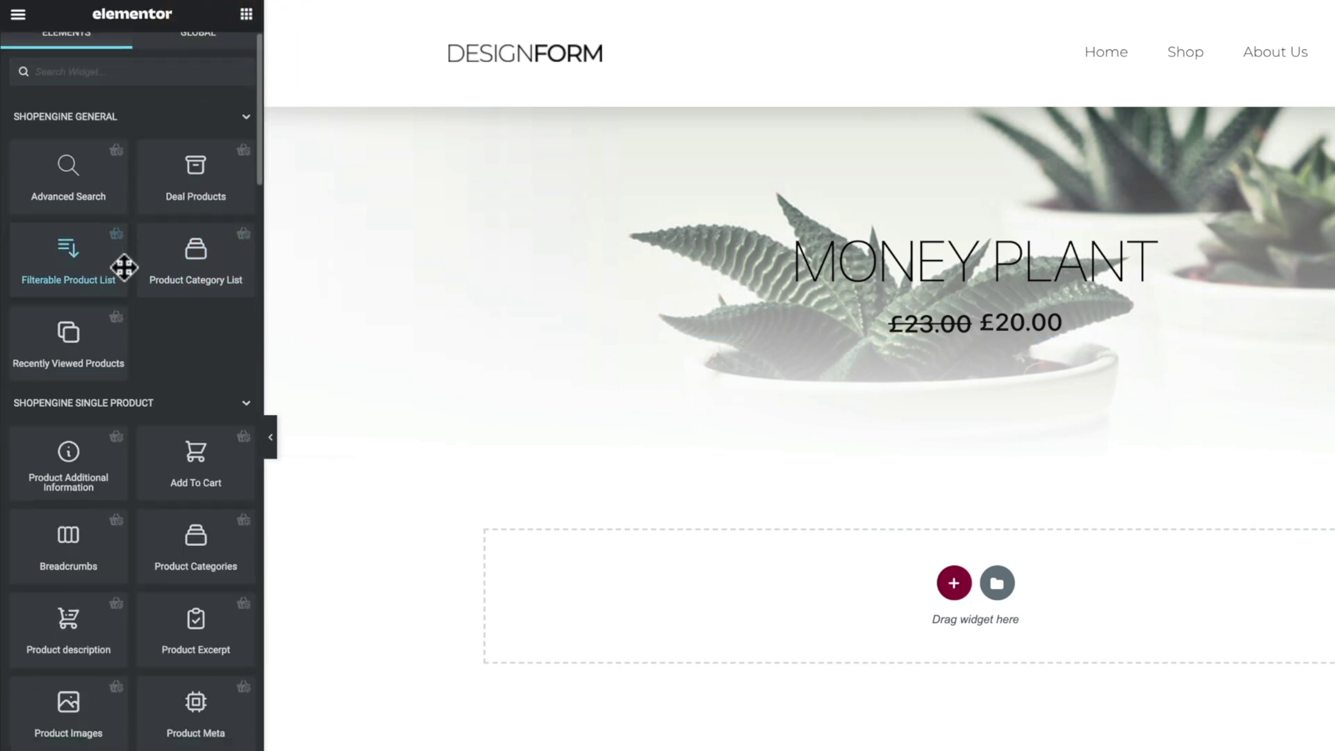
{"action": "scroll", "coordinate": [127, 278], "scroll_direction": "down", "scroll_amount": 5}
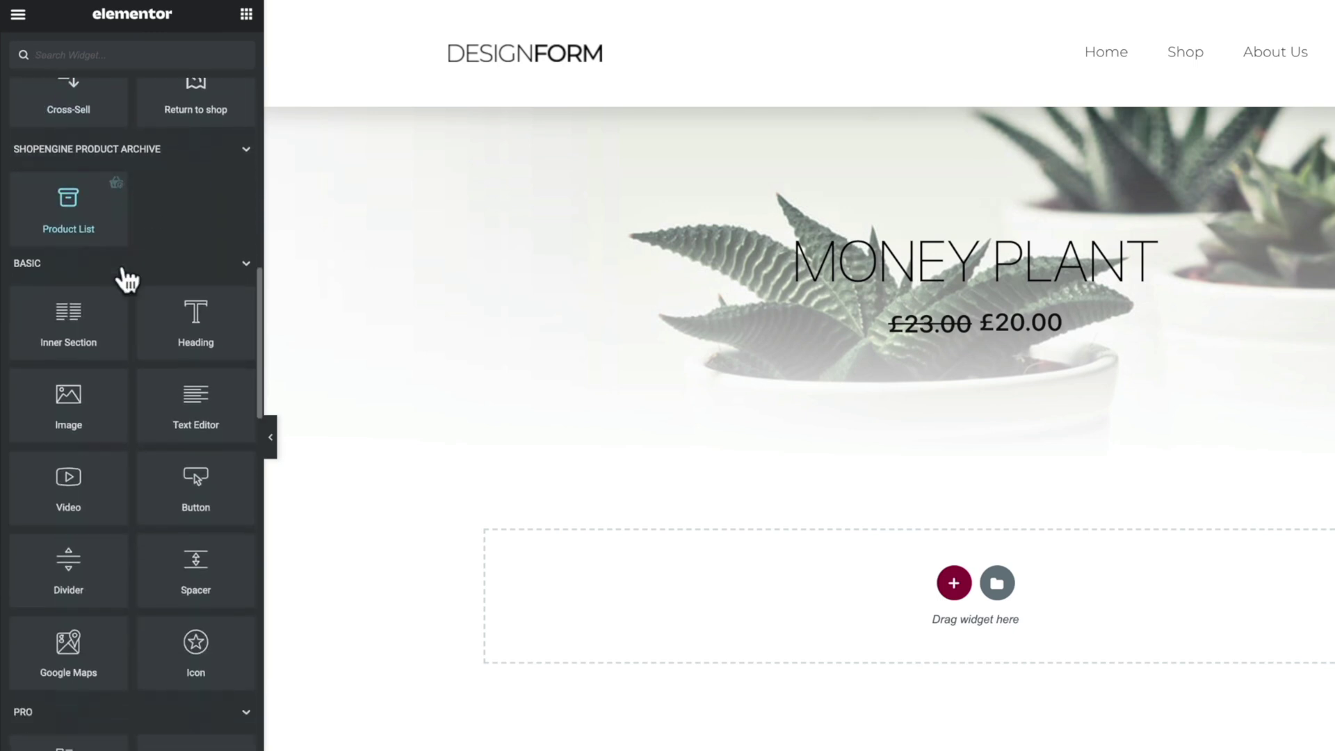
{"action": "left_click_drag", "start_coordinate": [63, 447], "coordinate": [1037, 281]}
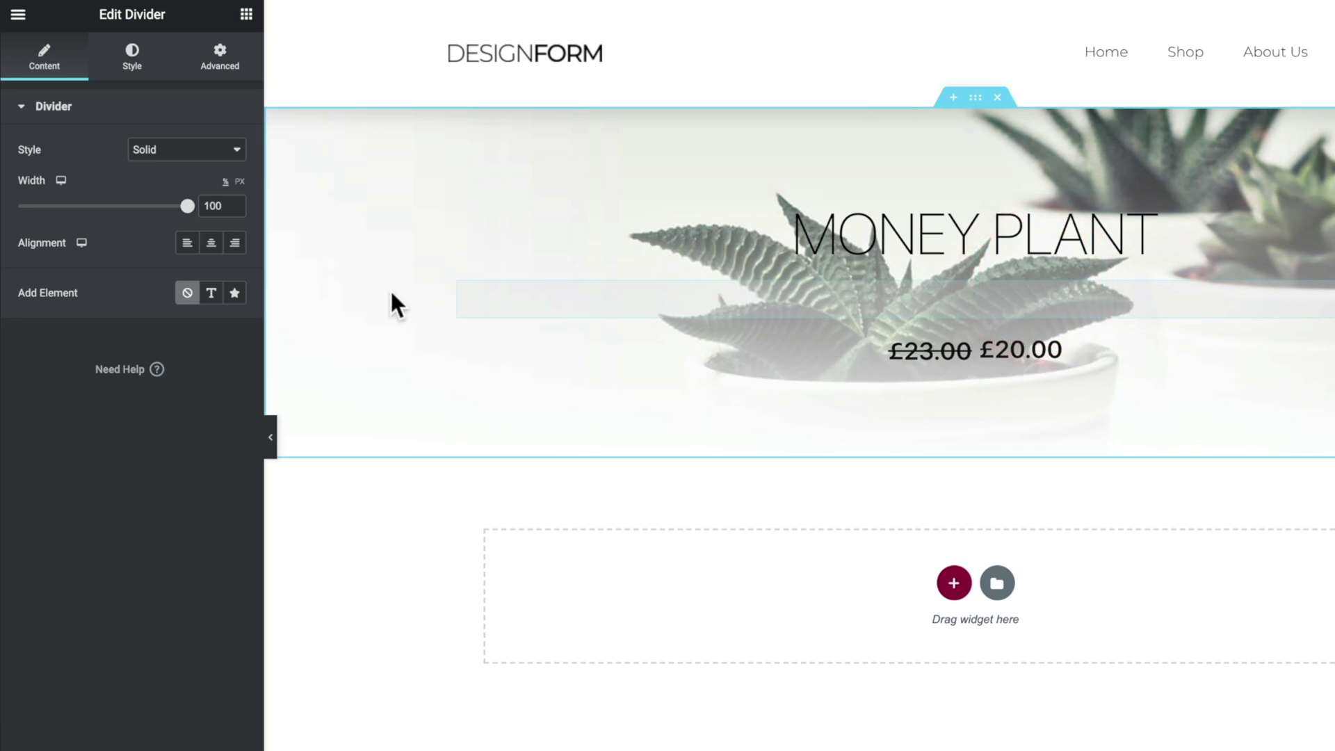
Give the divider a Dotted style, a 25% width and center alignment.
{"action": "left_click", "coordinate": [217, 157]}
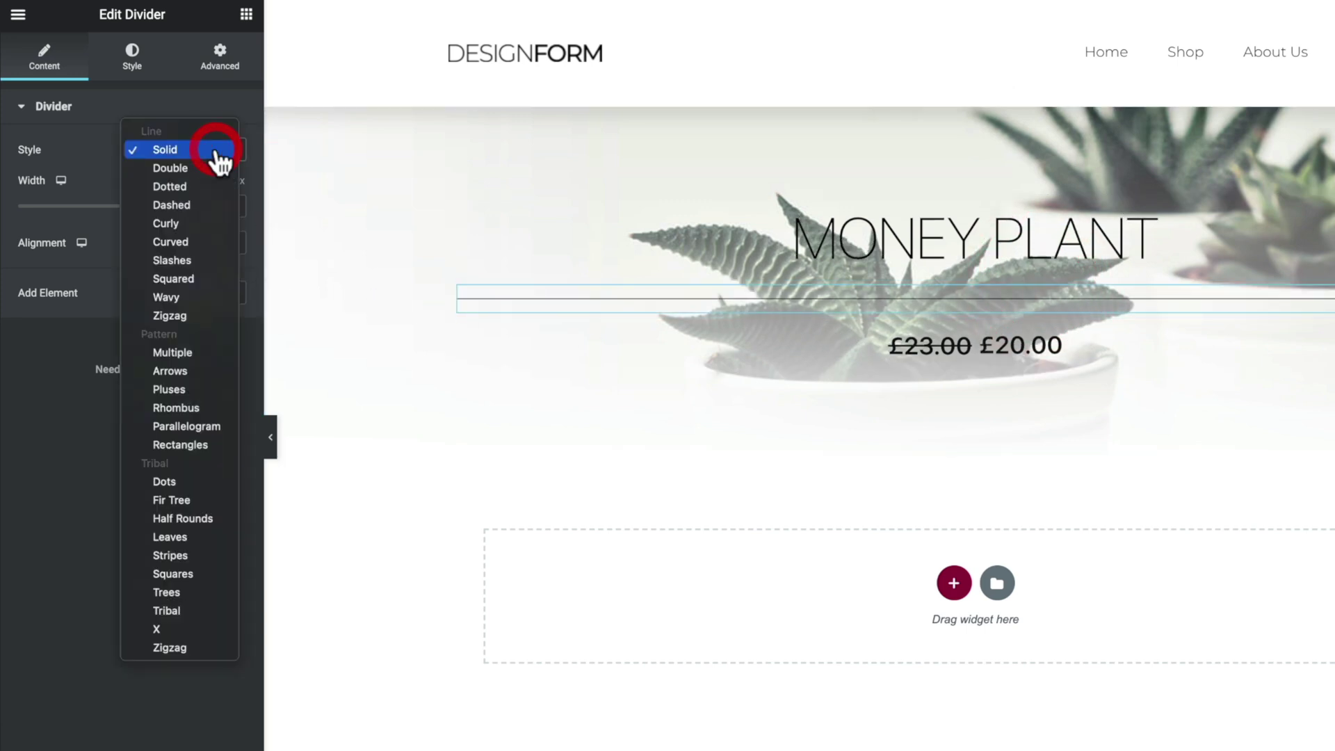
{"action": "left_click", "coordinate": [192, 188]}
{"action": "left_click_drag", "start_coordinate": [188, 206], "coordinate": [61, 207]}
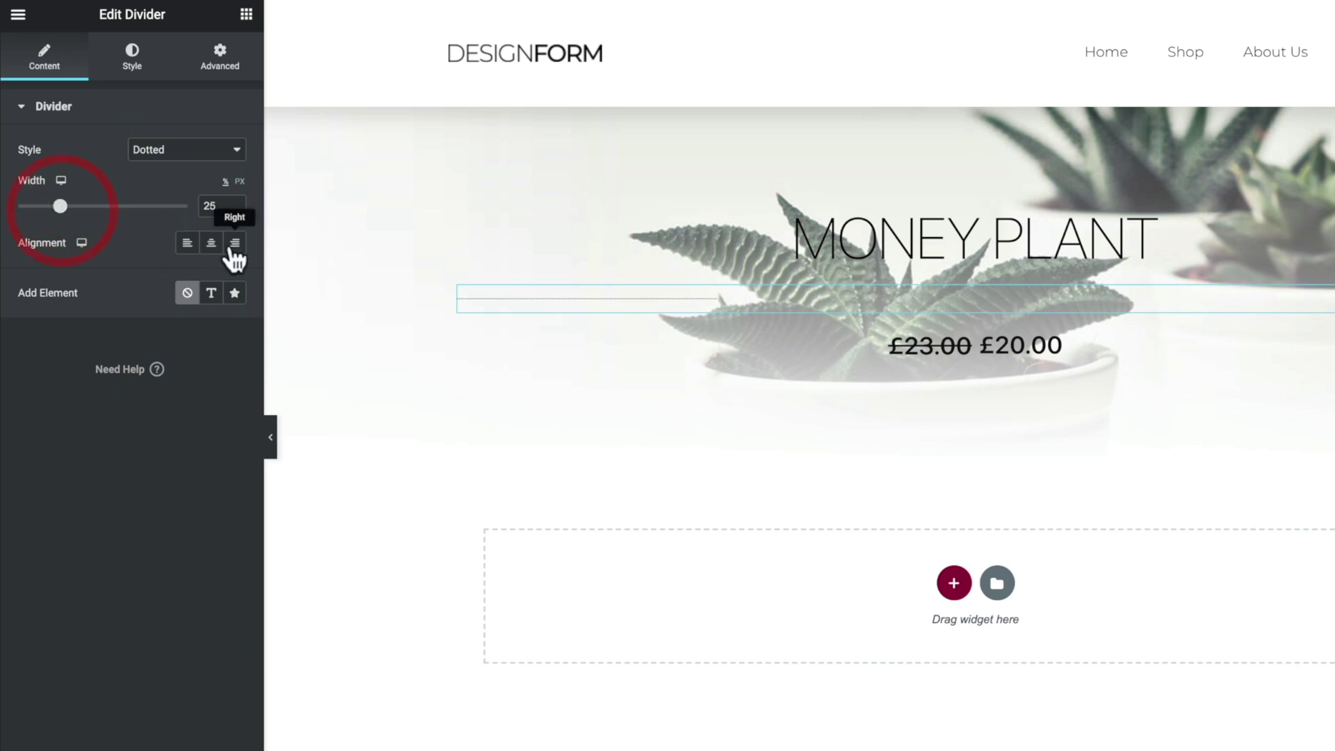
{"action": "left_click", "coordinate": [211, 242]}
Reduce the divider's gap to 2 and color it white, #FFFFFF, at about half opacity.
{"action": "left_click", "coordinate": [128, 54]}
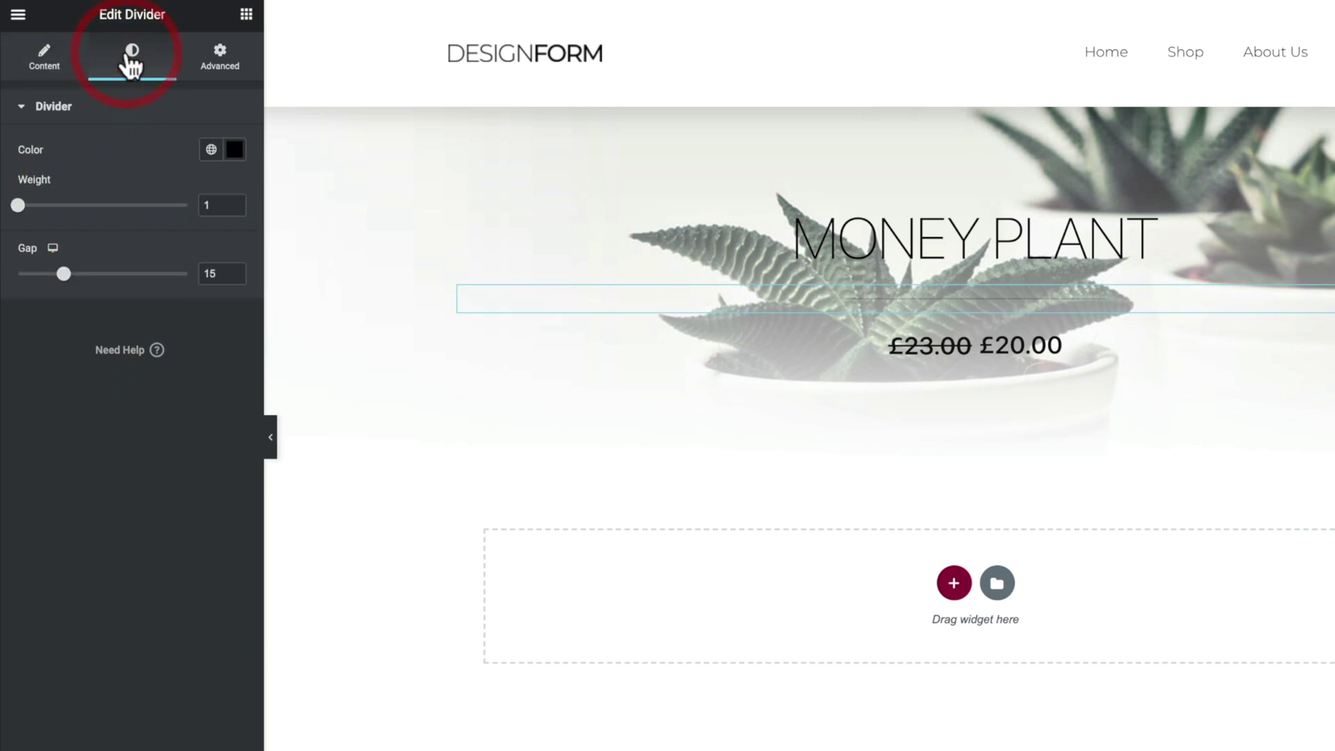
{"action": "left_click_drag", "start_coordinate": [63, 274], "coordinate": [14, 277]}
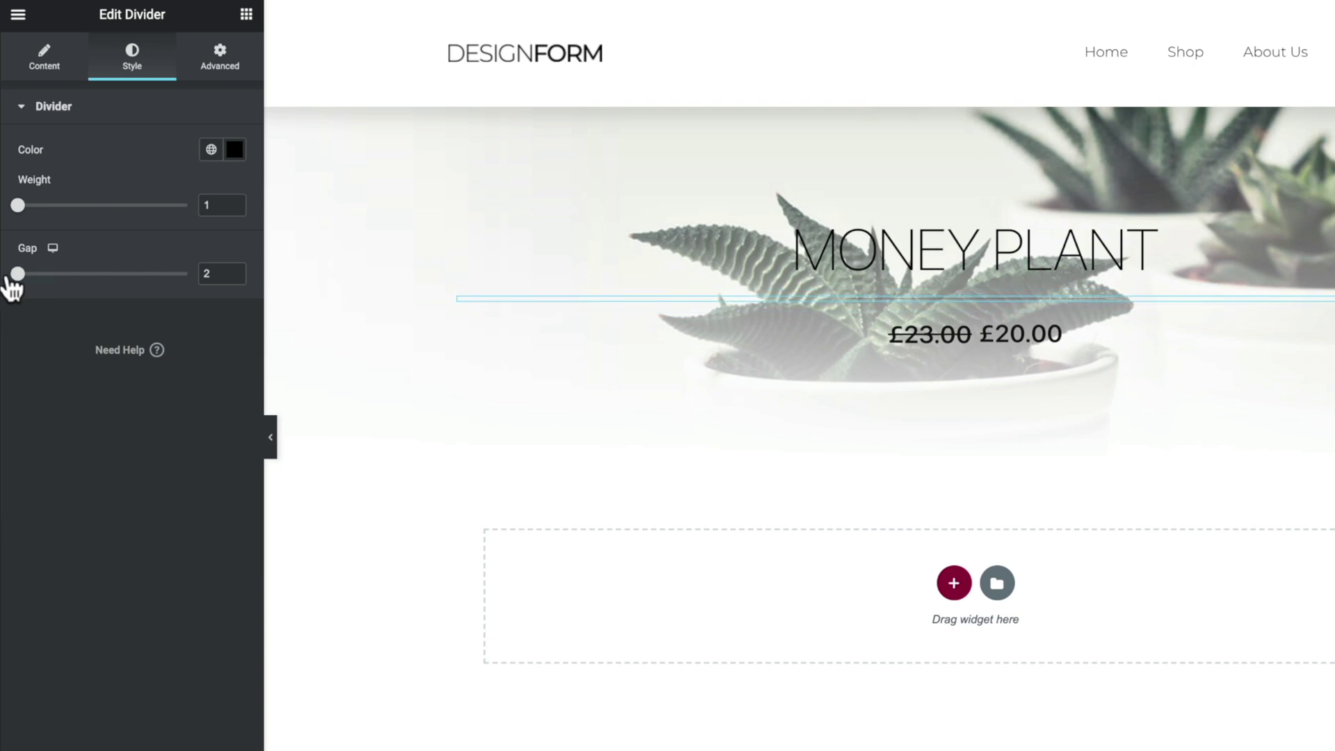
{"action": "left_click", "coordinate": [211, 149]}
{"action": "scroll", "coordinate": [158, 390], "scroll_direction": "down", "scroll_amount": 3}
{"action": "left_click", "coordinate": [119, 421]}
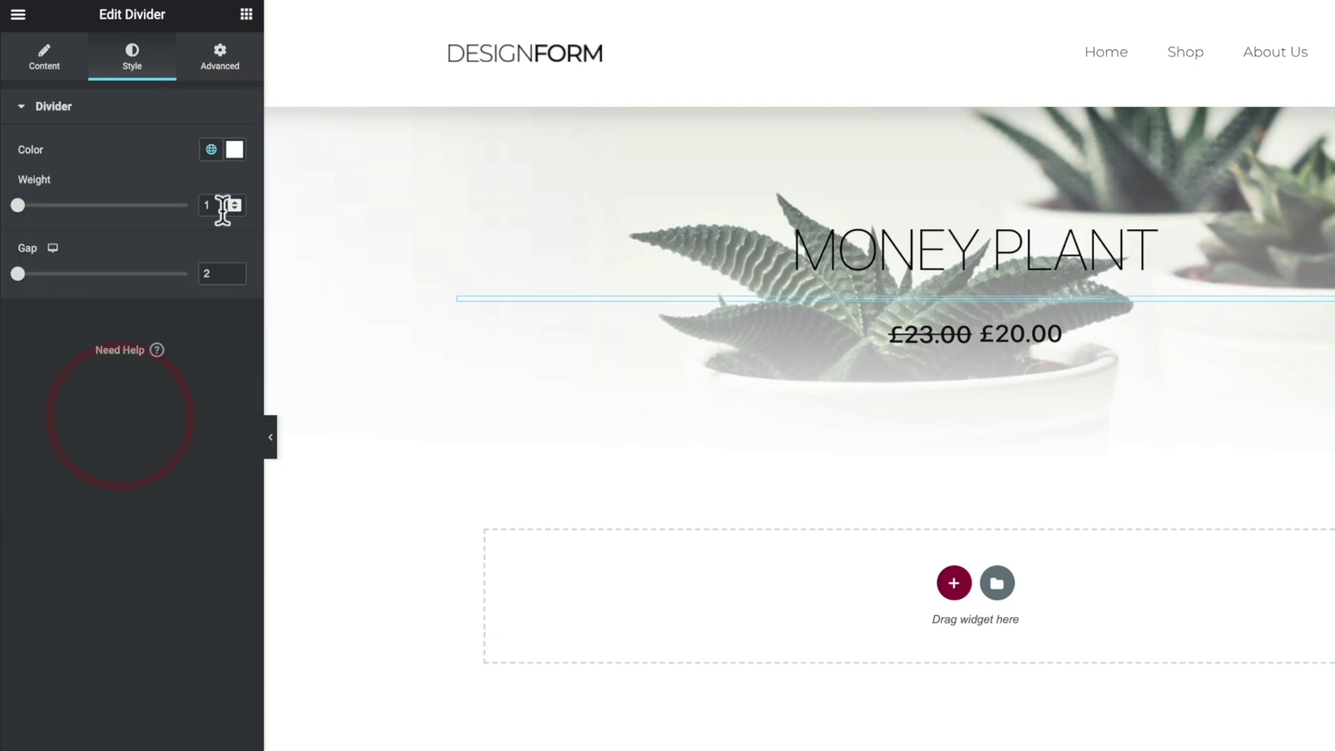
{"action": "left_click", "coordinate": [235, 150]}
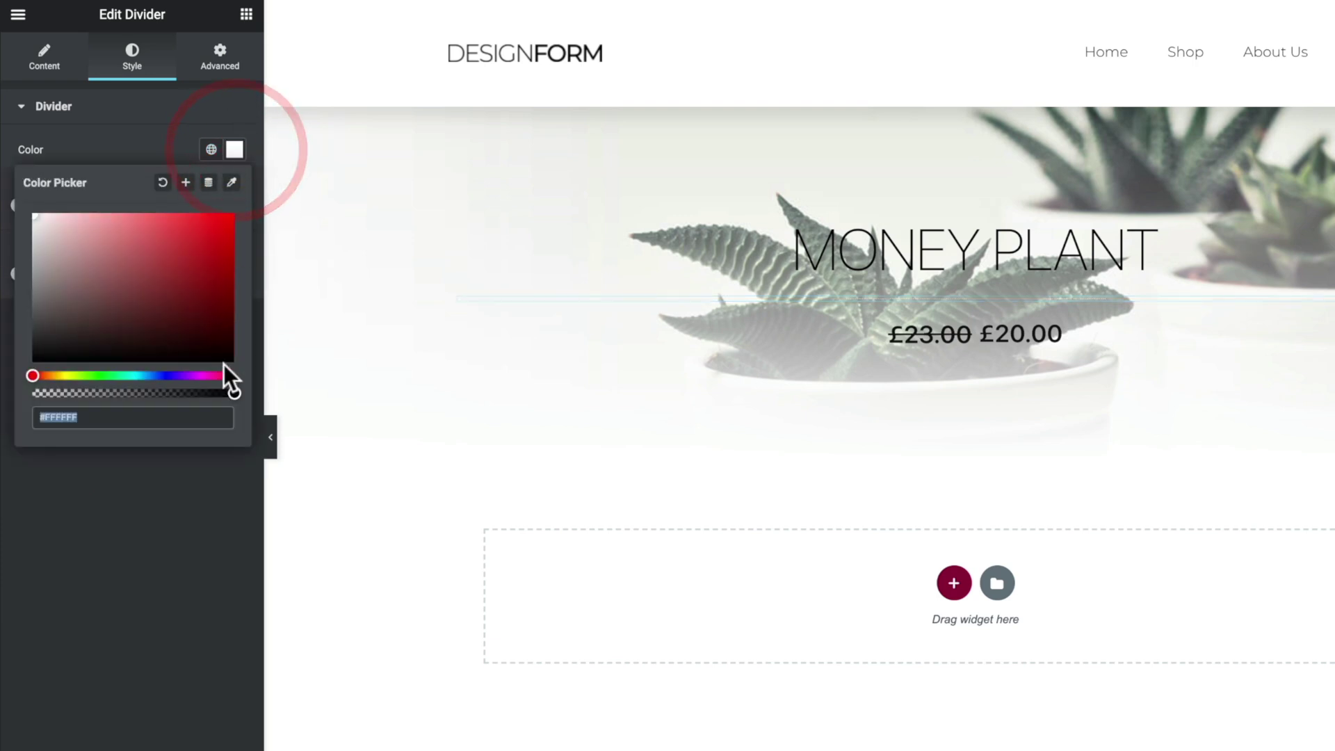
{"action": "left_click_drag", "start_coordinate": [233, 392], "coordinate": [134, 395]}
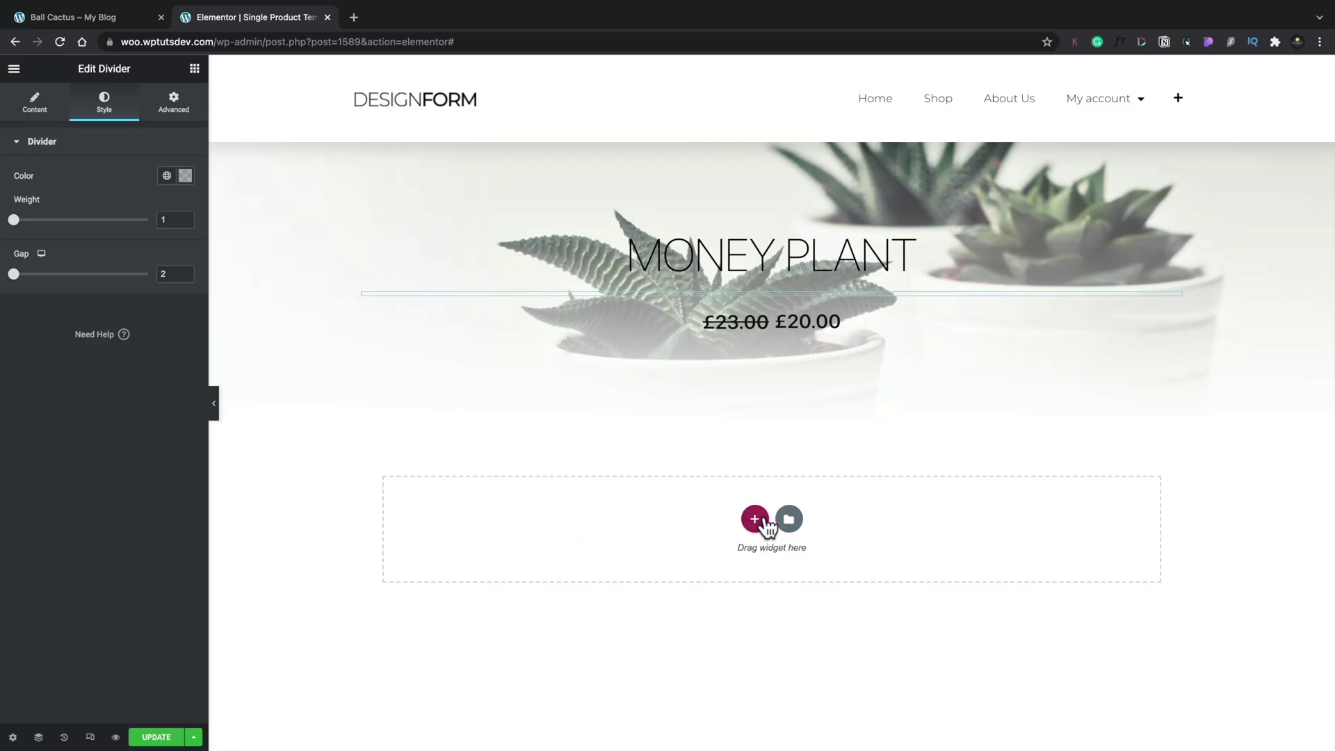
Add a section with two equal columns below the hero and place the ShopEngine Product Images widget in its right column.
{"action": "left_click", "coordinate": [762, 518]}
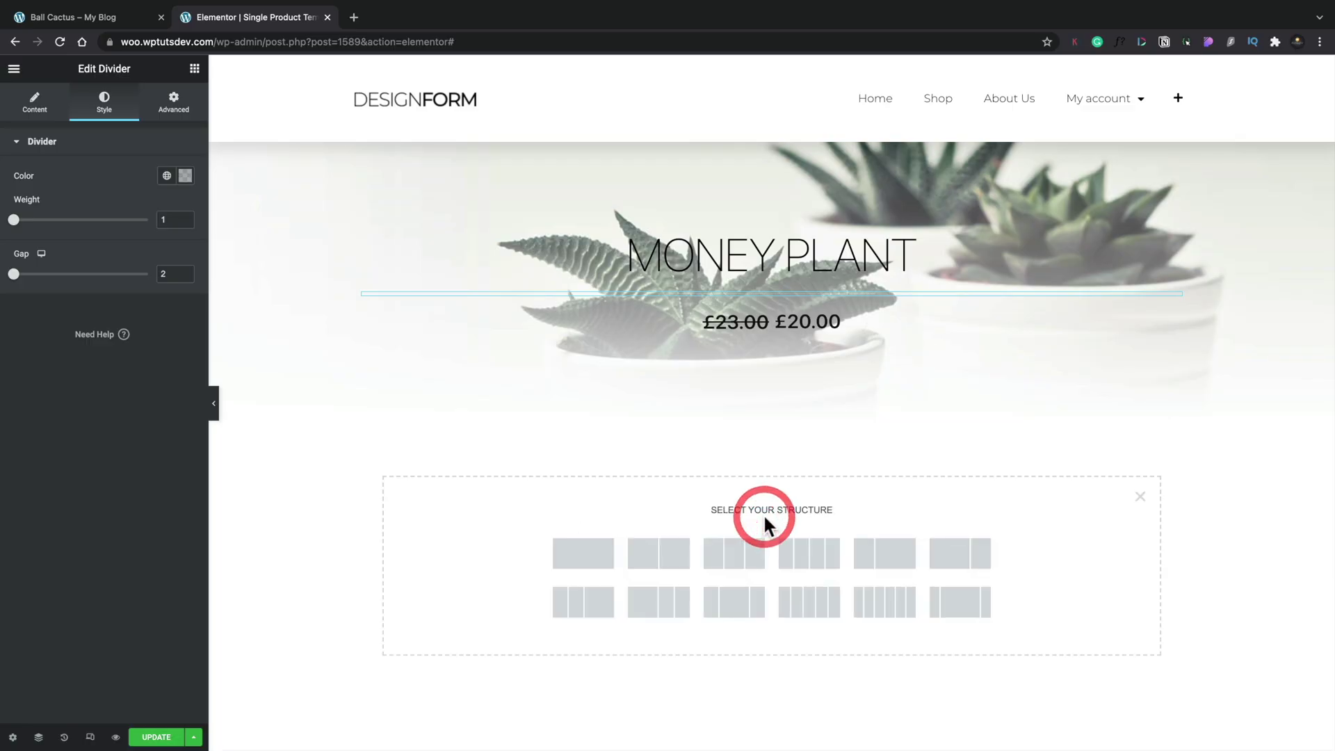
{"action": "left_click", "coordinate": [678, 552]}
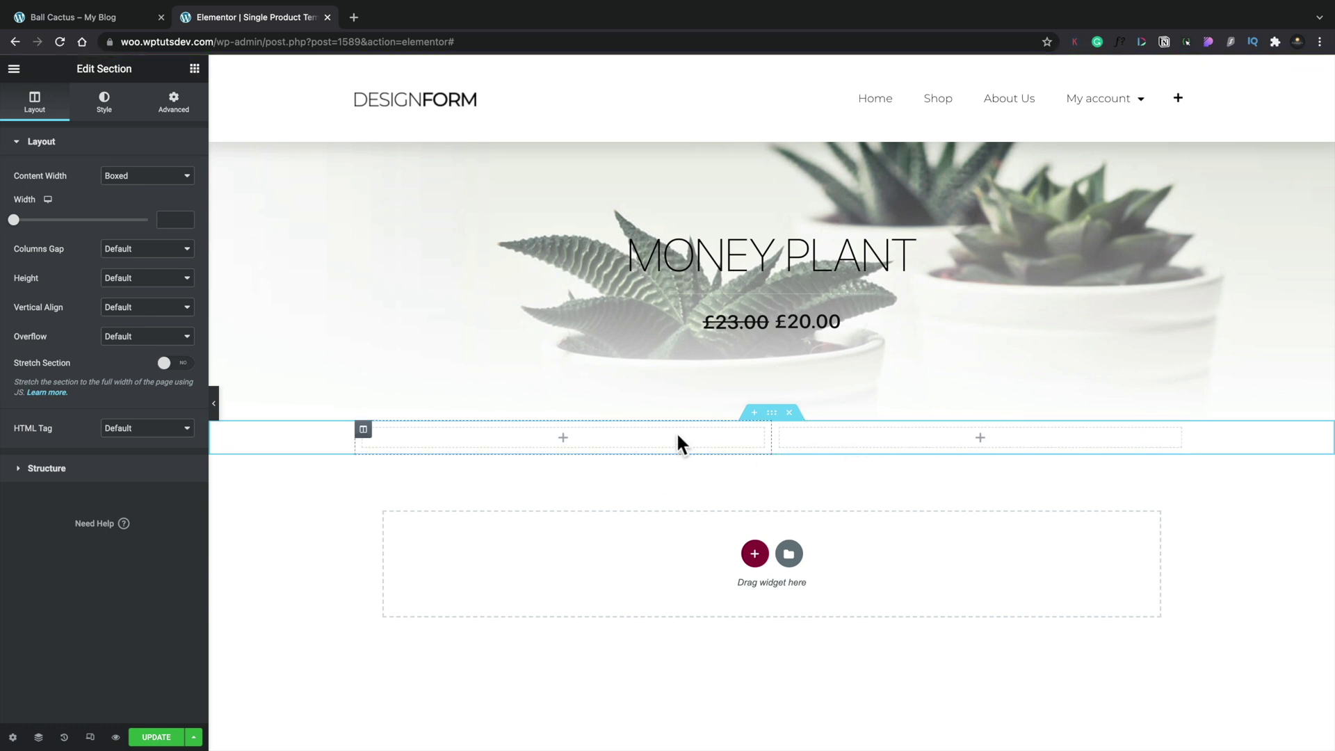
{"action": "left_click", "coordinate": [194, 68]}
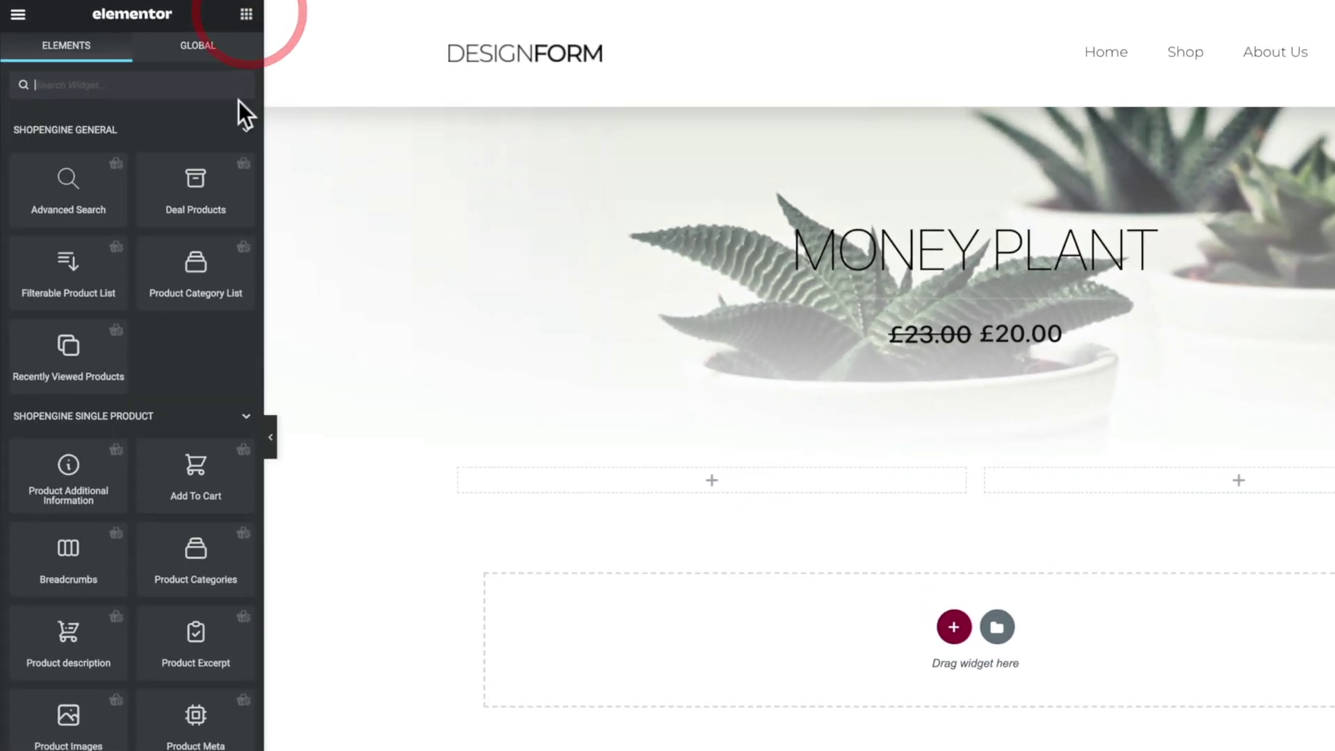
{"action": "scroll", "coordinate": [203, 403], "scroll_direction": "down", "scroll_amount": 4}
{"action": "scroll", "coordinate": [202, 402], "scroll_direction": "down", "scroll_amount": 3}
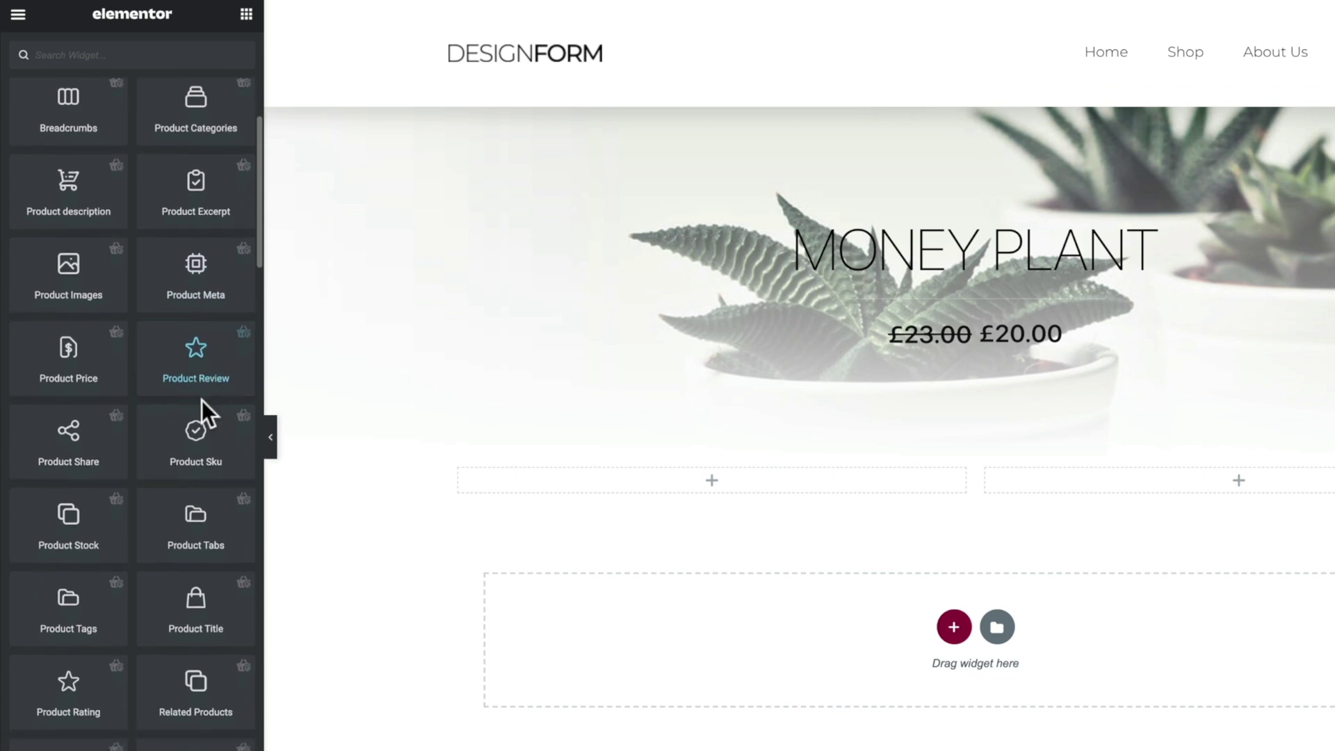
{"action": "scroll", "coordinate": [206, 410], "scroll_direction": "down", "scroll_amount": 1}
{"action": "left_click_drag", "start_coordinate": [62, 212], "coordinate": [1139, 485]}
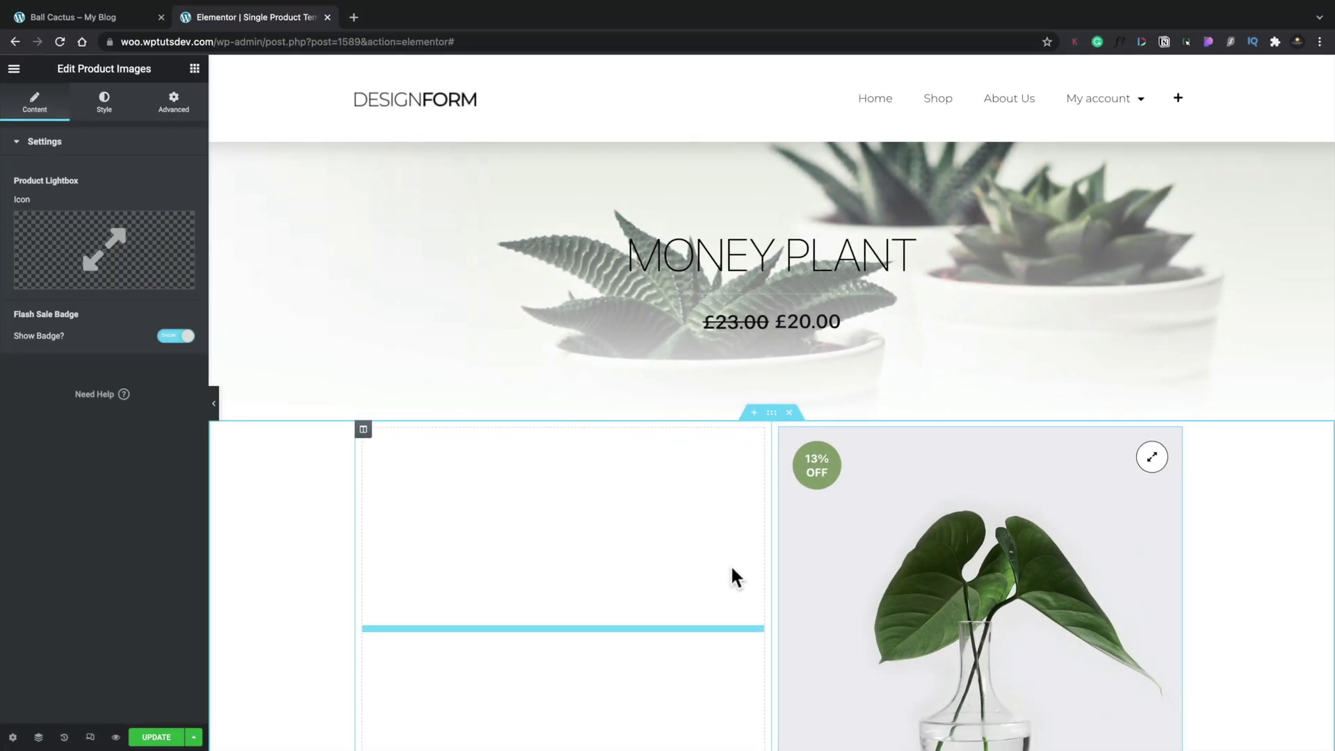
Turn the product image's flash sale badge off and back on.
{"action": "scroll", "coordinate": [732, 568], "scroll_direction": "down", "scroll_amount": 3}
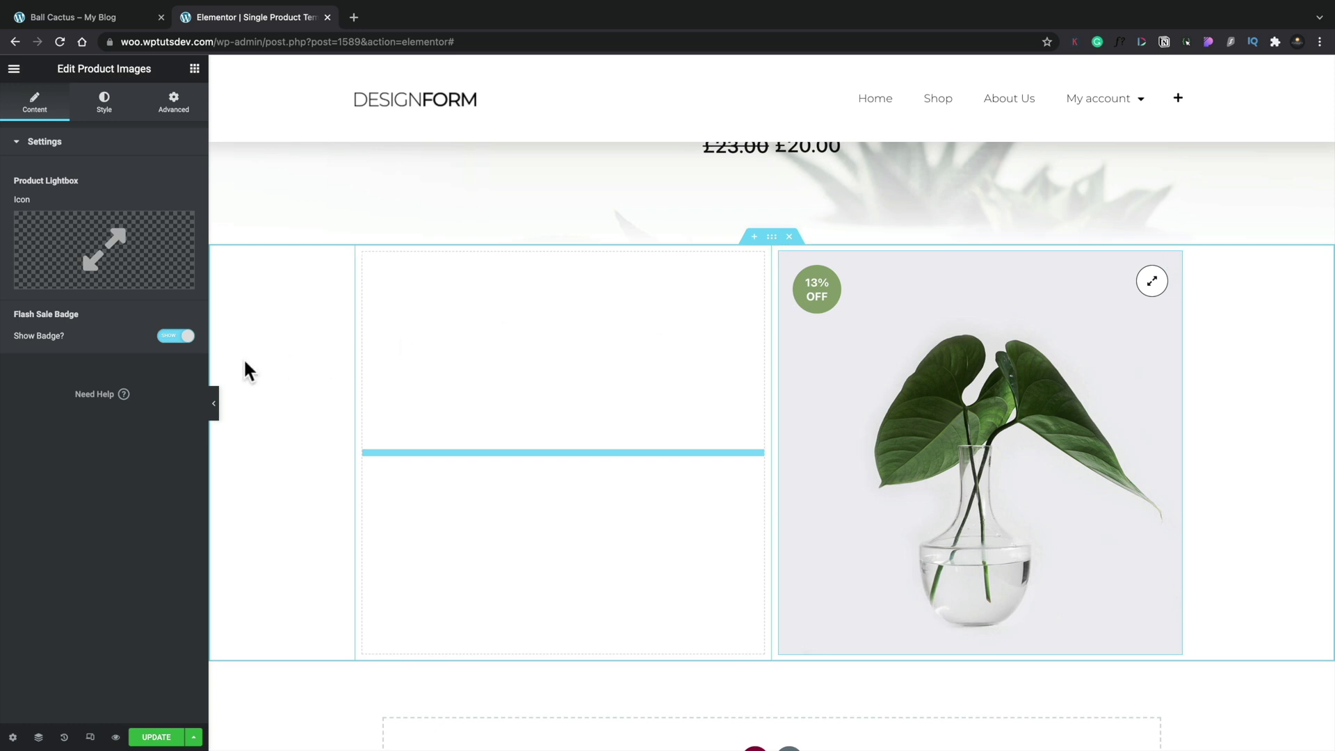
{"action": "left_click", "coordinate": [173, 341]}
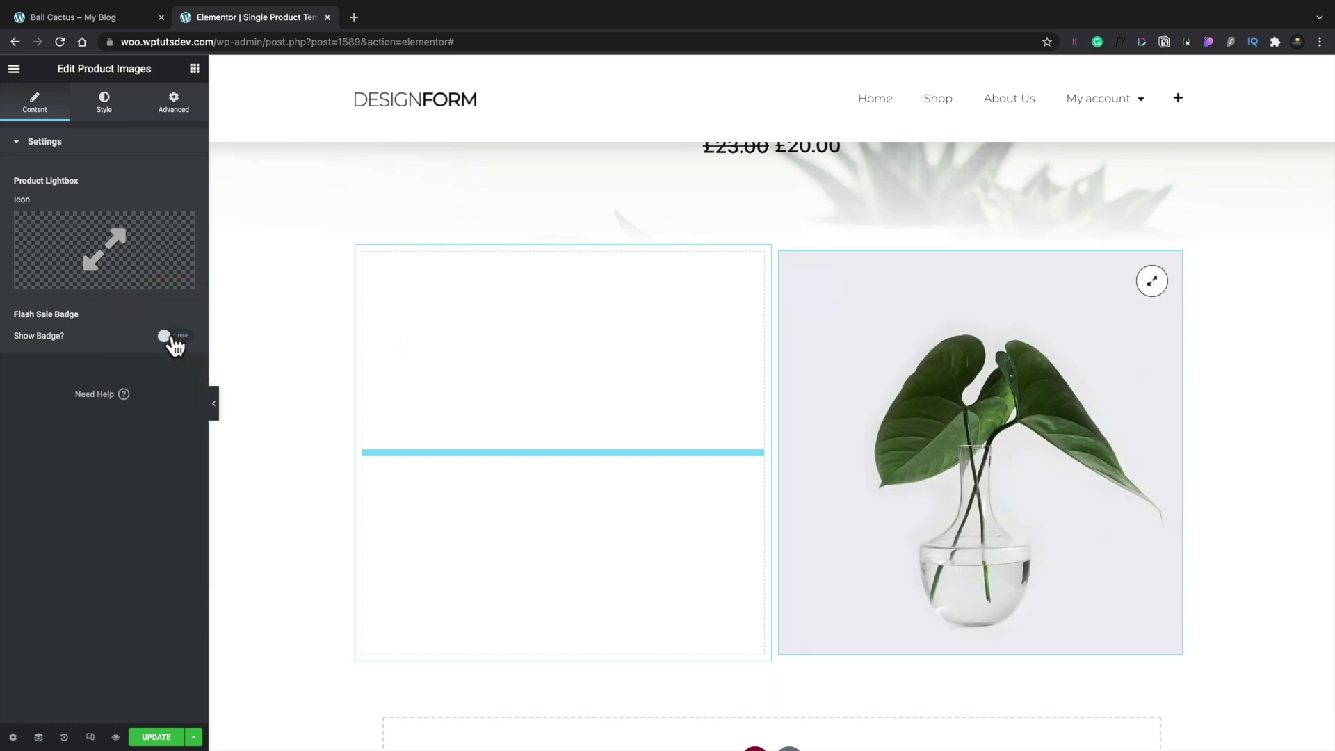
{"action": "left_click", "coordinate": [175, 339]}
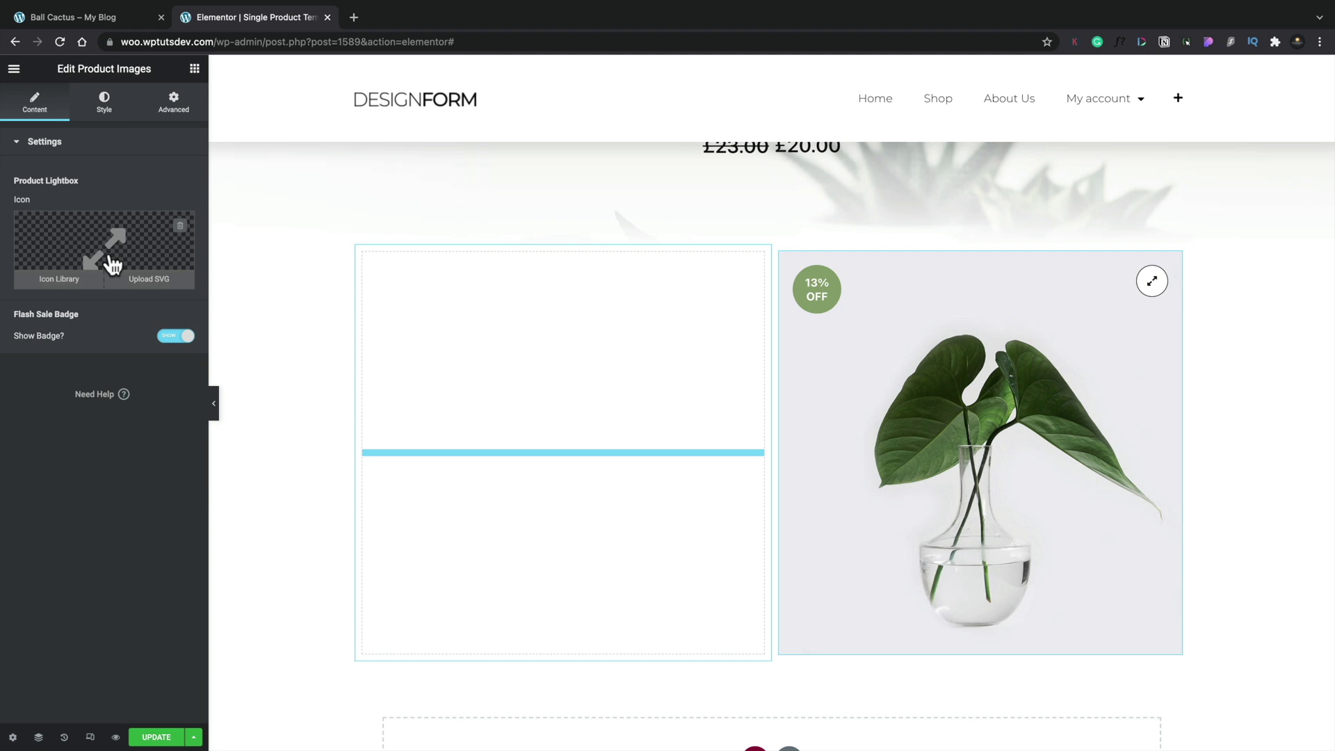
Set the flash sale badge's background color to the global green Saved Color #4.
{"action": "left_click", "coordinate": [105, 108]}
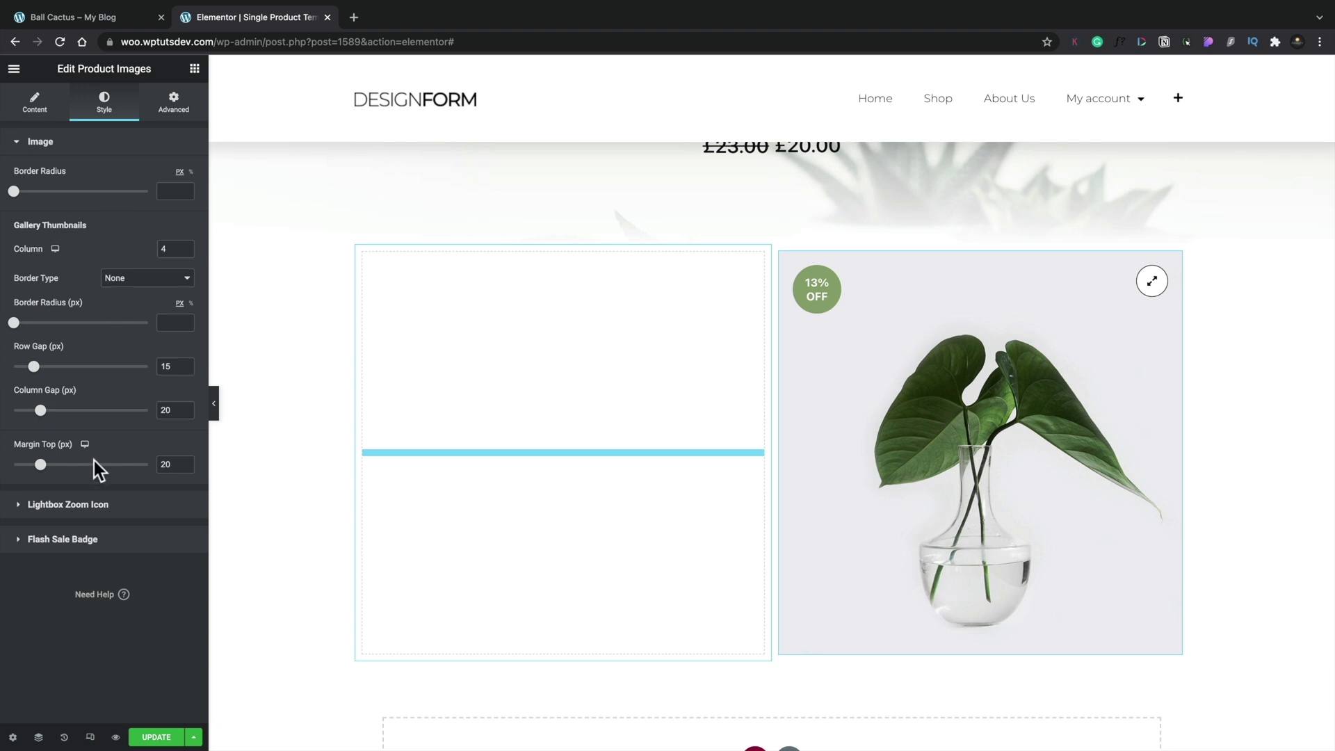
{"action": "left_click", "coordinate": [89, 541]}
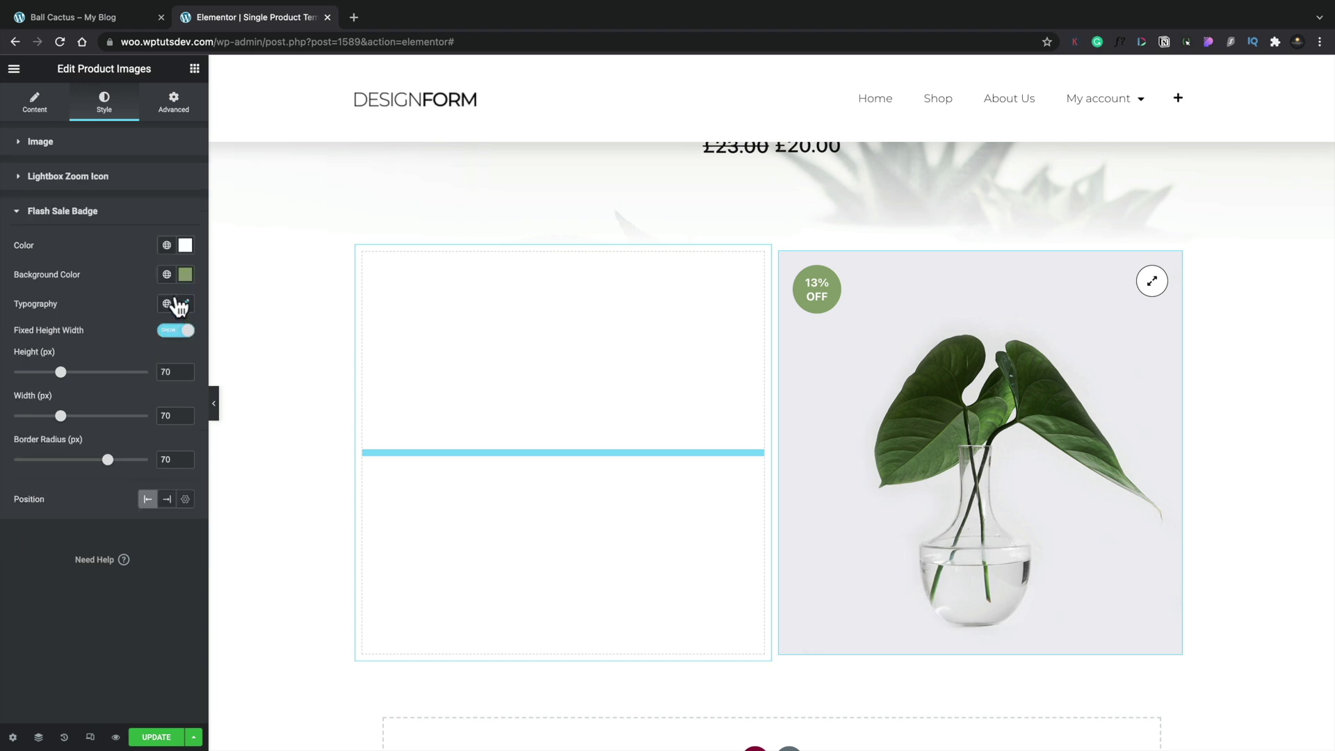
{"action": "left_click", "coordinate": [167, 274]}
{"action": "scroll", "coordinate": [132, 441], "scroll_direction": "down", "scroll_amount": 1}
{"action": "scroll", "coordinate": [132, 451], "scroll_direction": "down", "scroll_amount": 1}
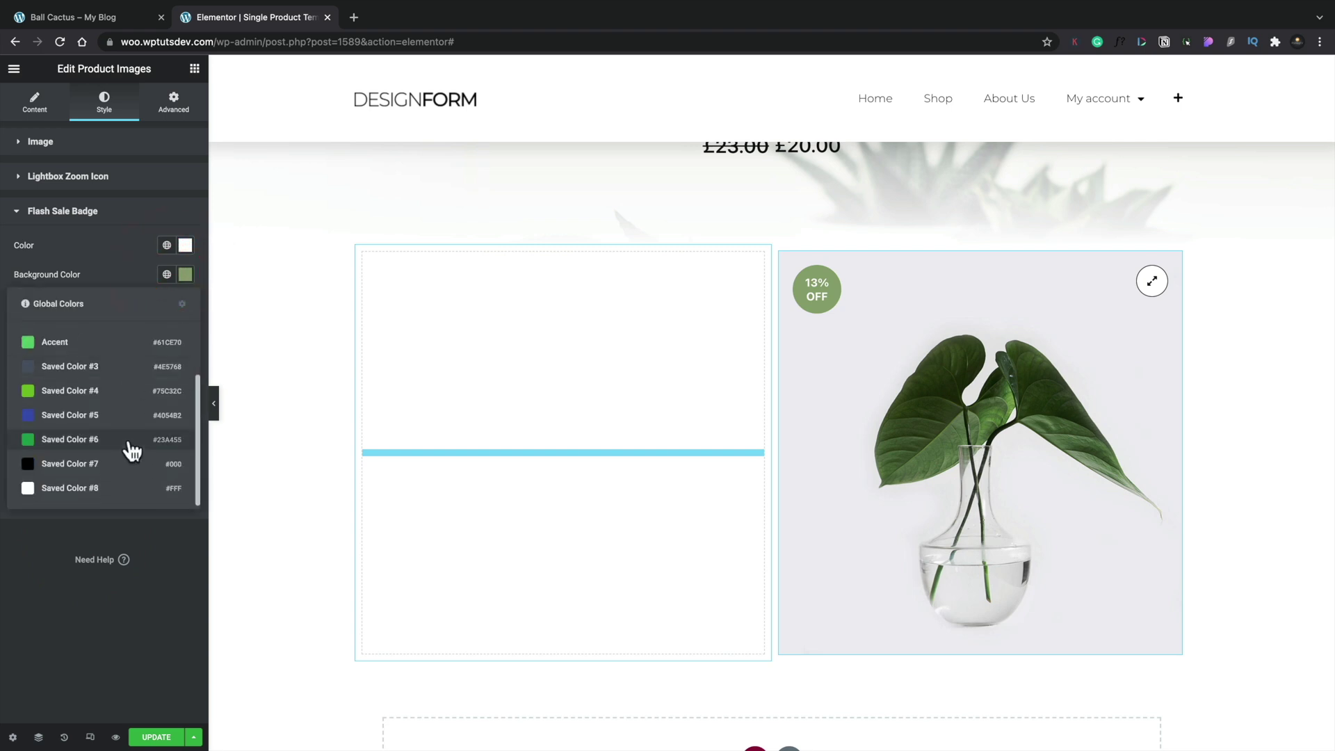
{"action": "left_click", "coordinate": [92, 394]}
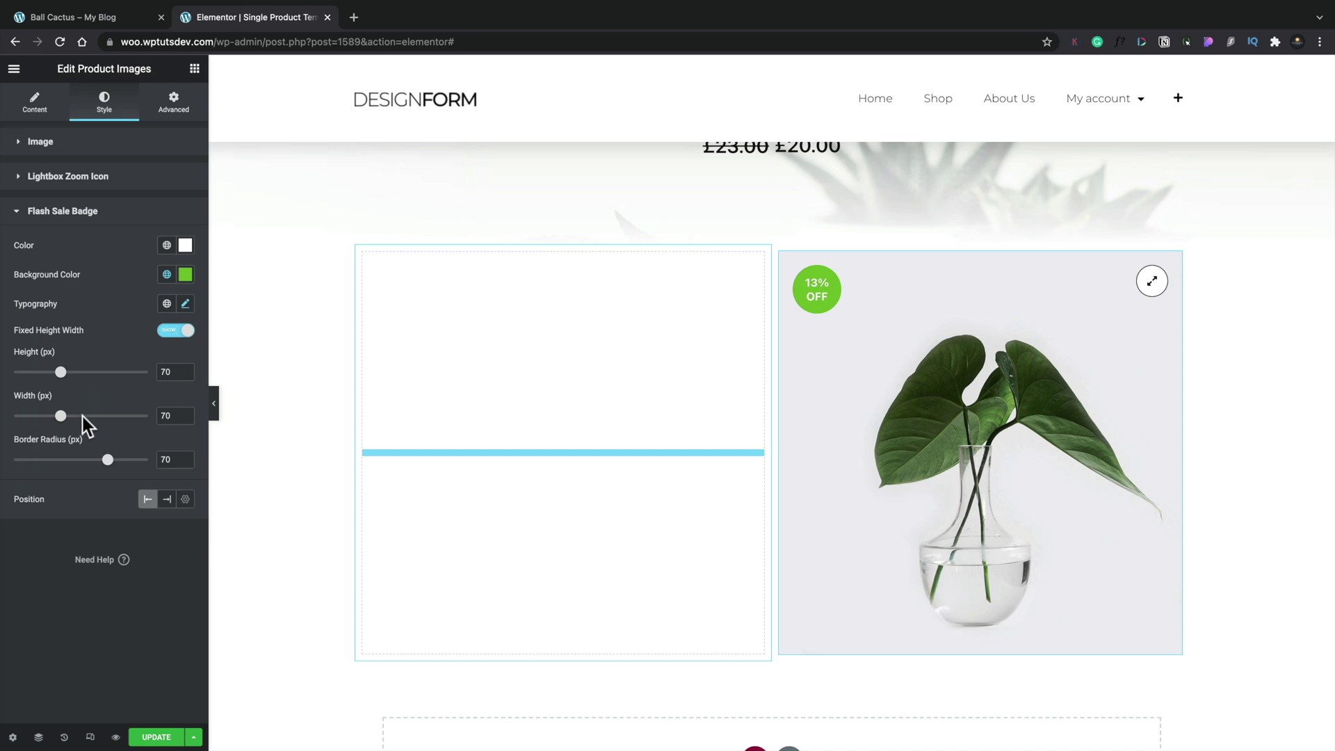
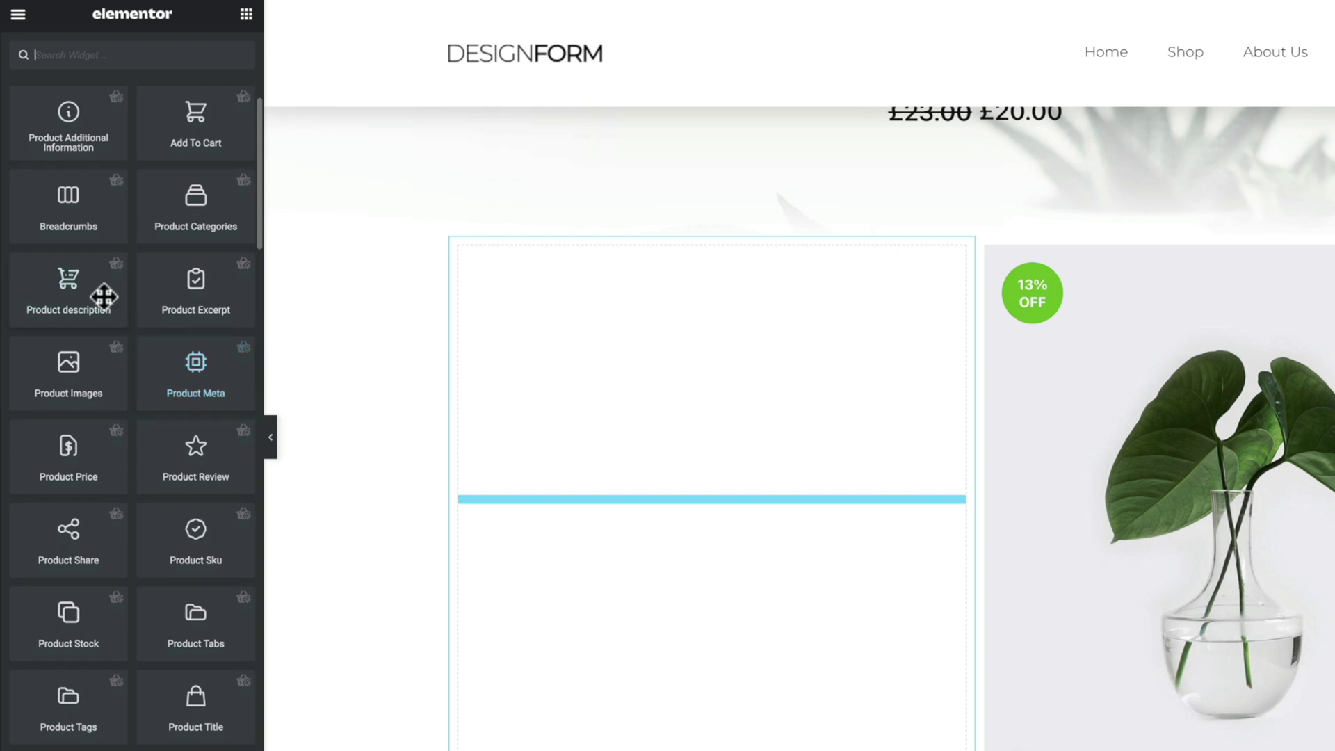
Add the ShopEngine Product description widget to the section's left column and set its typography line height to 40.
{"action": "left_click_drag", "start_coordinate": [77, 283], "coordinate": [621, 356]}
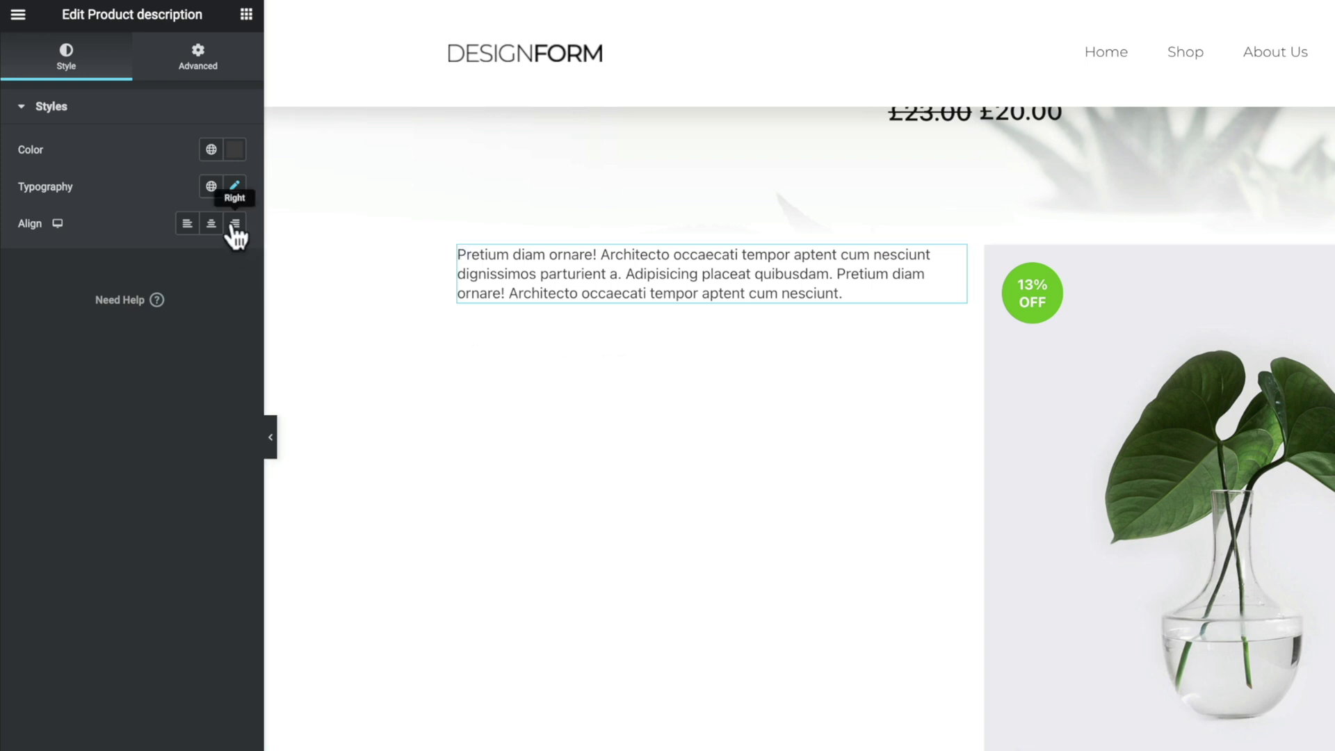
{"action": "left_click", "coordinate": [235, 187]}
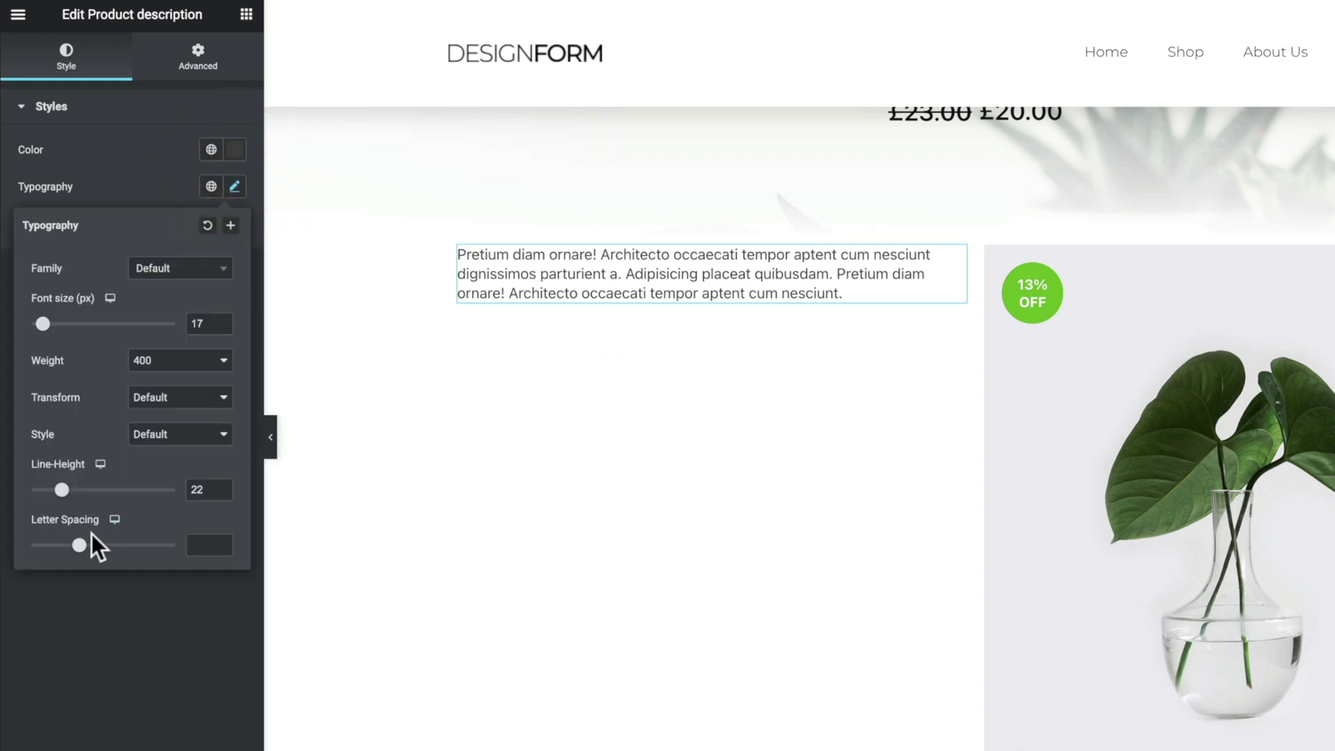
{"action": "left_click_drag", "start_coordinate": [72, 494], "coordinate": [97, 513]}
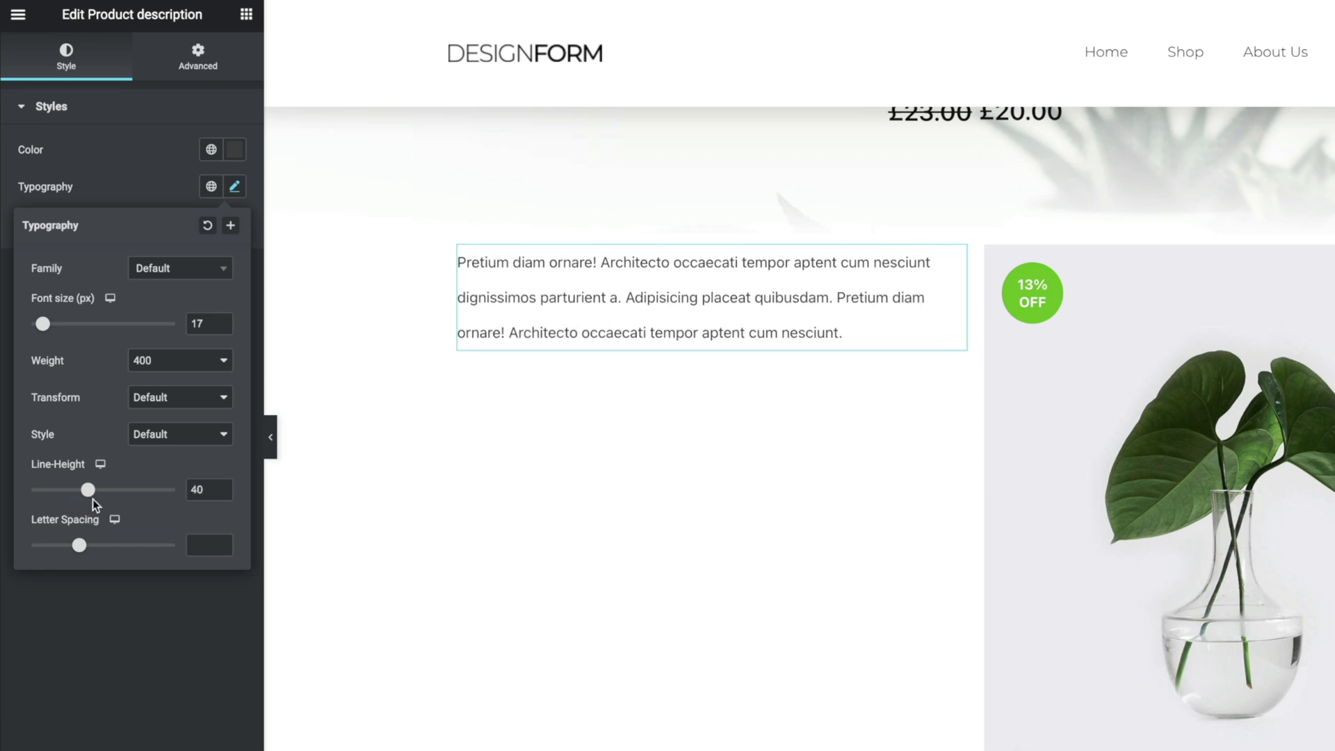
{"action": "left_click", "coordinate": [235, 186]}
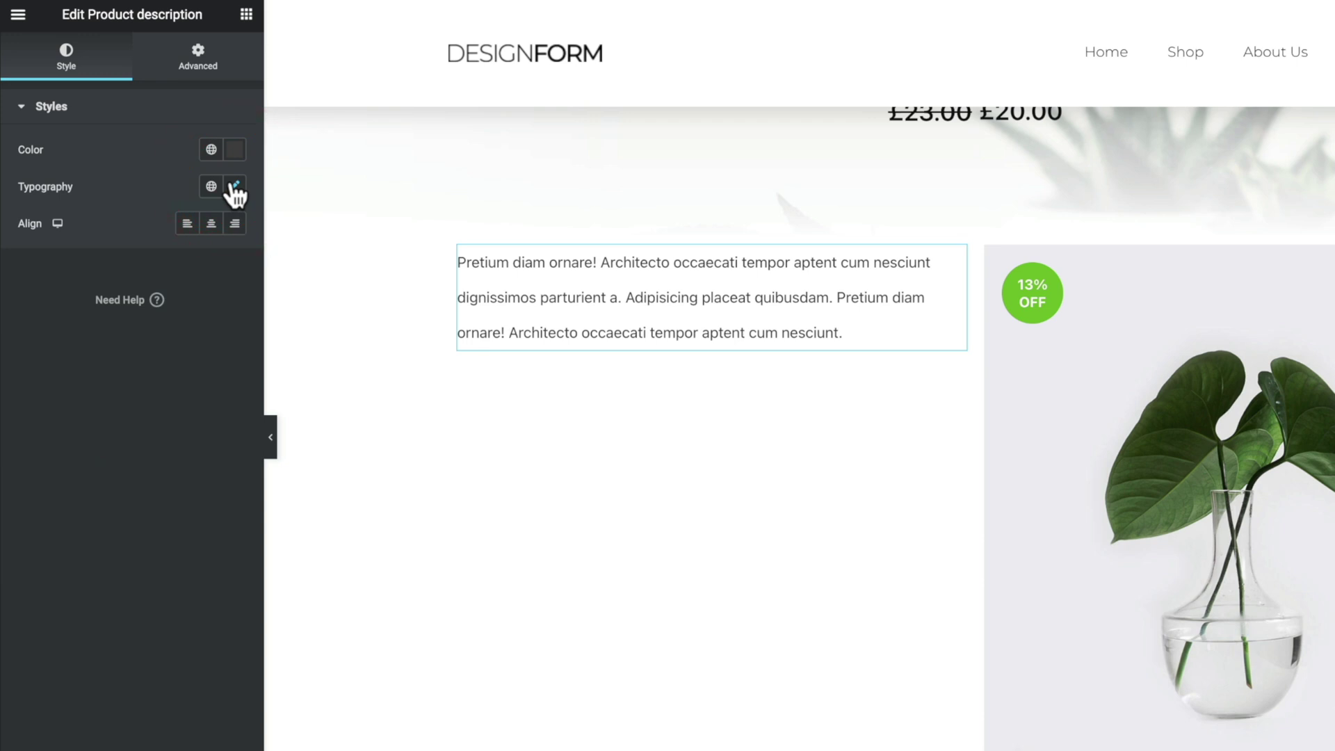
Add the ShopEngine Add To Cart widget below the product description in the left column.
{"action": "left_click", "coordinate": [246, 13]}
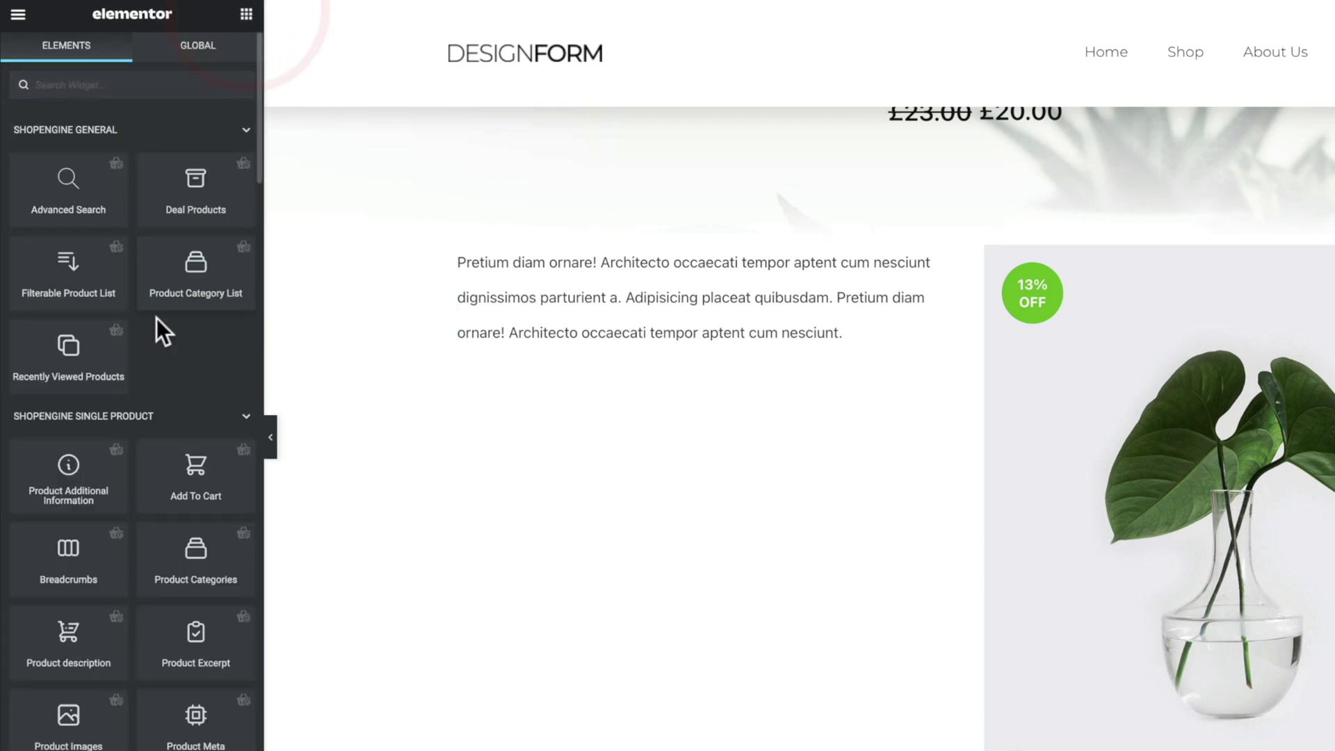
{"action": "scroll", "coordinate": [153, 324], "scroll_direction": "down", "scroll_amount": 2}
{"action": "left_click_drag", "start_coordinate": [187, 331], "coordinate": [532, 348]}
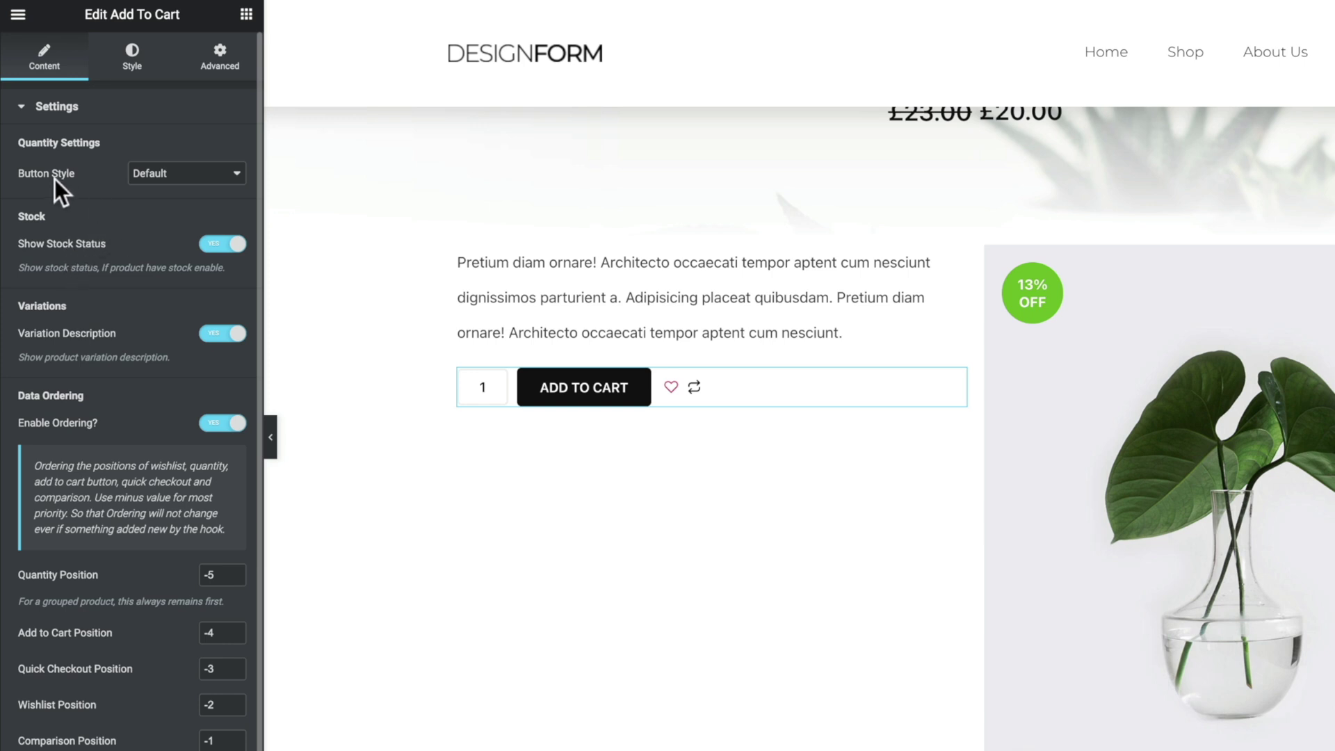
Try the Both Side and Both Left quantity button styles on the Add To Cart widget and finish with Both Side.
{"action": "left_click", "coordinate": [174, 175]}
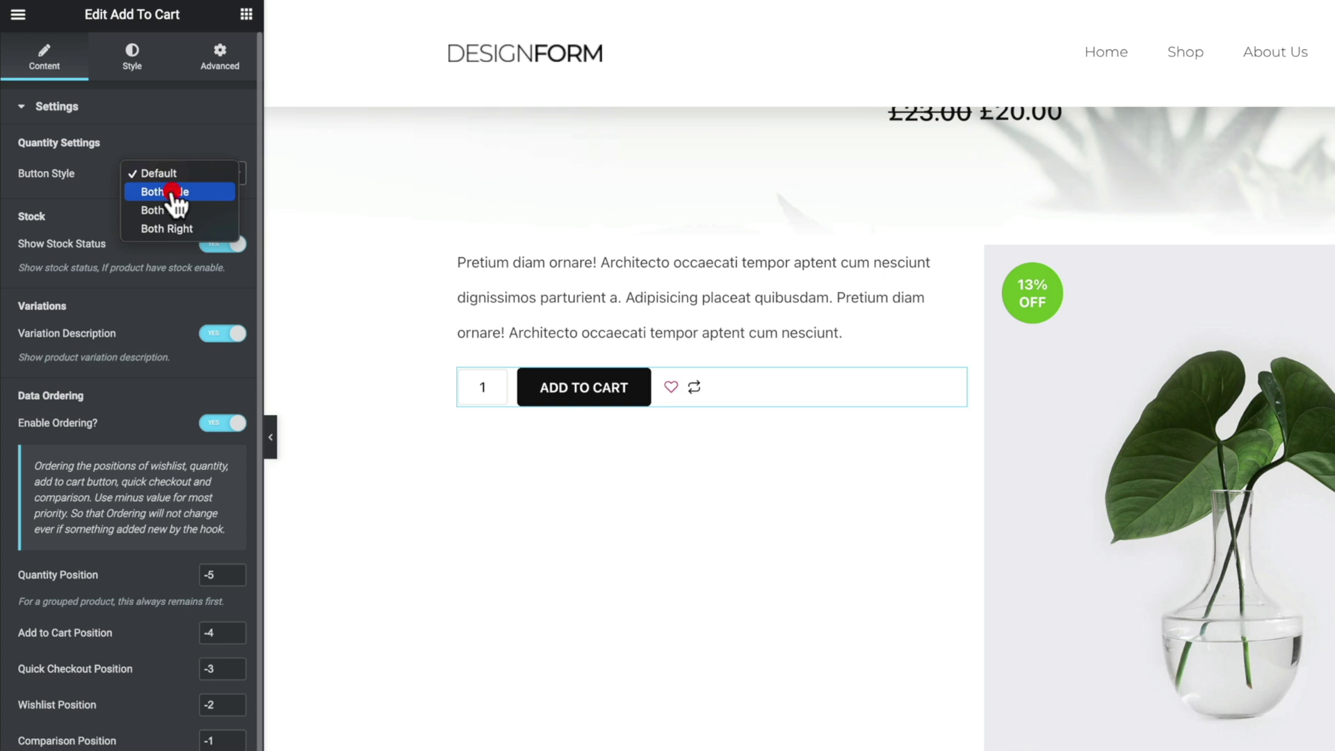
{"action": "left_click", "coordinate": [172, 192]}
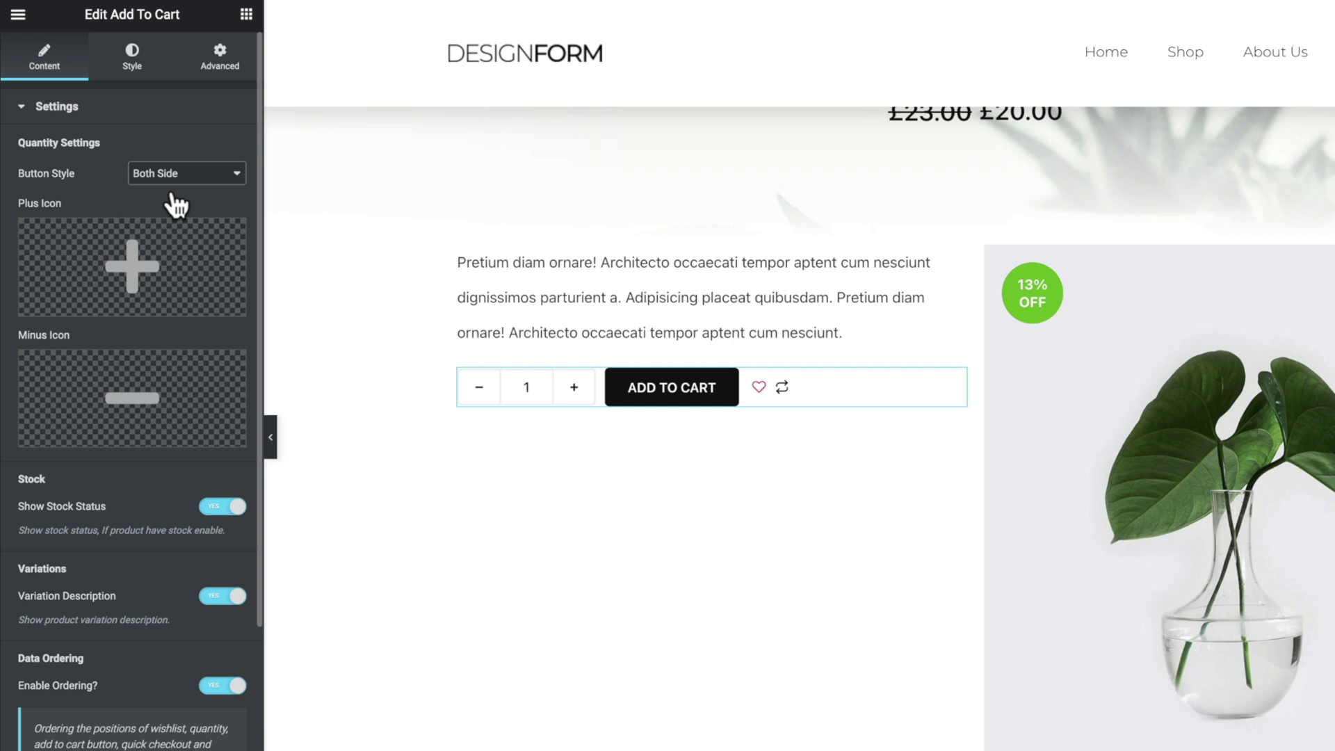
{"action": "left_click", "coordinate": [173, 177]}
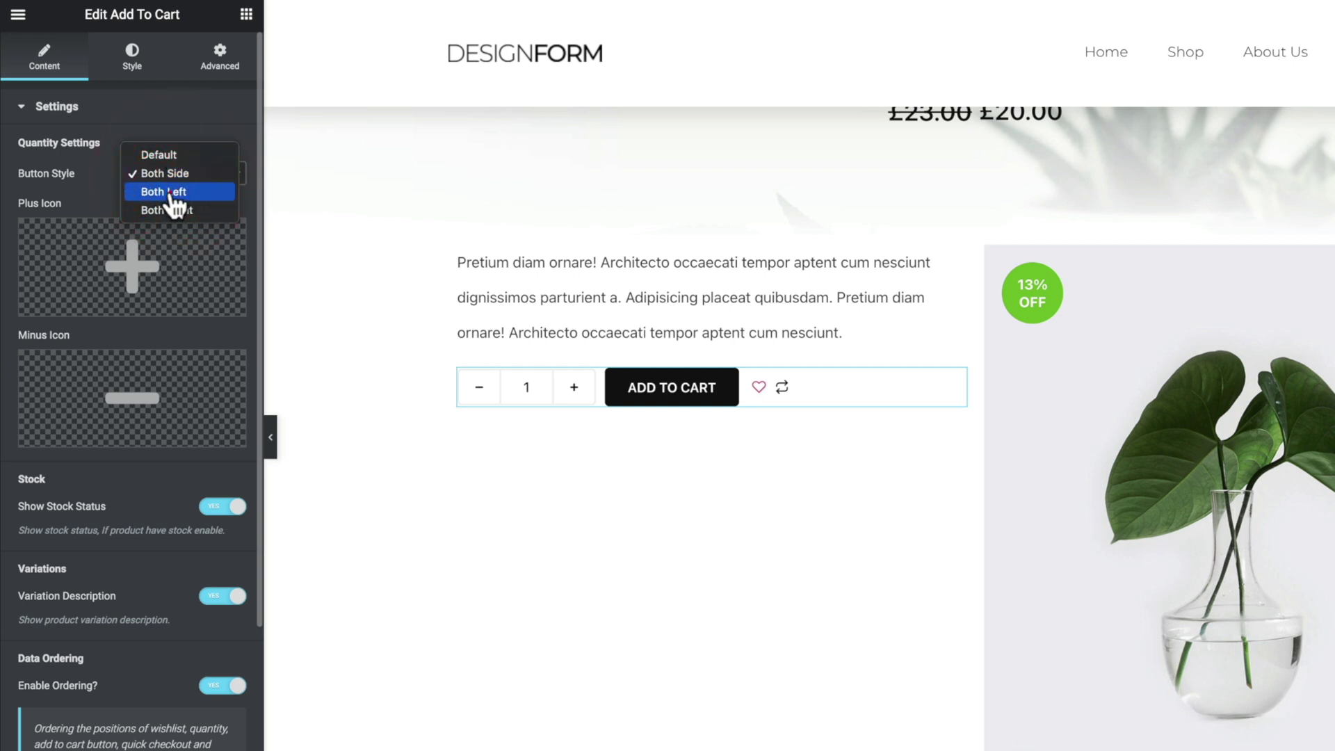
{"action": "left_click", "coordinate": [171, 192]}
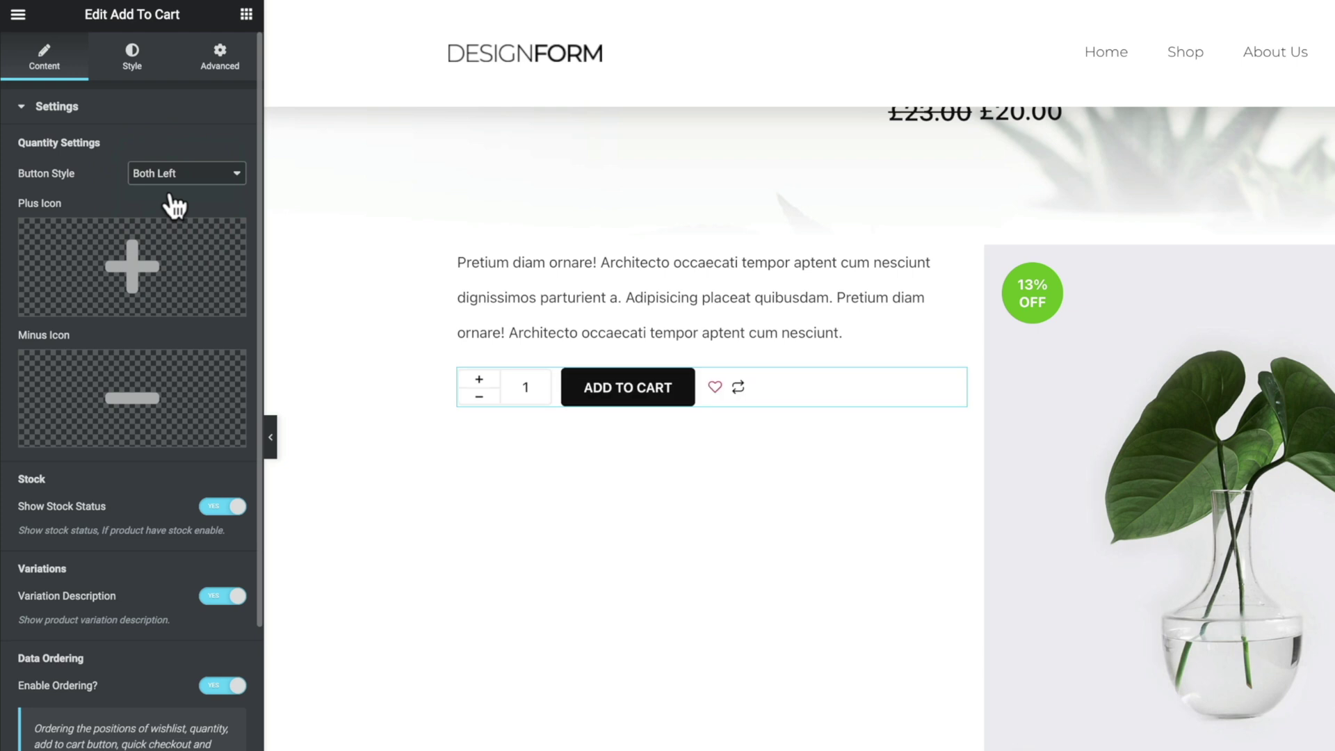
{"action": "left_click", "coordinate": [174, 178]}
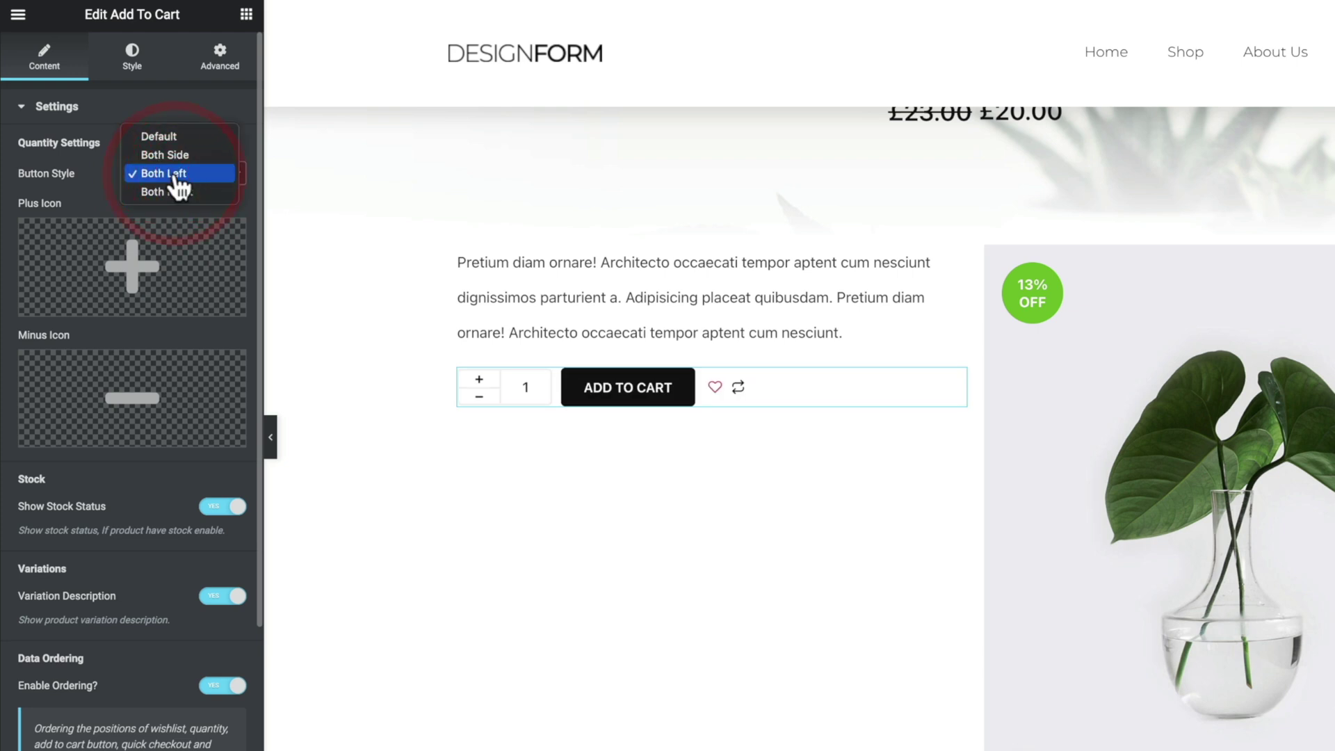
{"action": "left_click", "coordinate": [175, 157]}
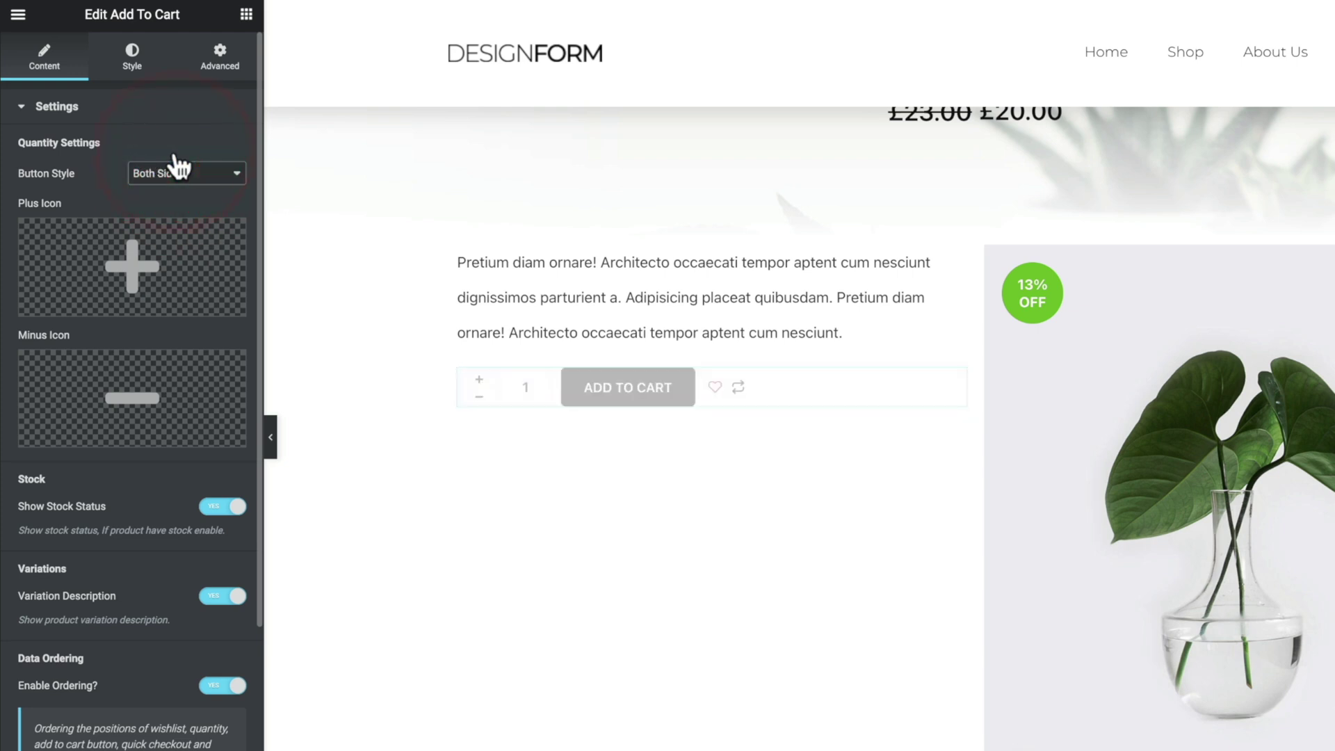
Set the Add To Cart button's normal background color to the global green Saved Color #4.
{"action": "mouse_move", "coordinate": [136, 382]}
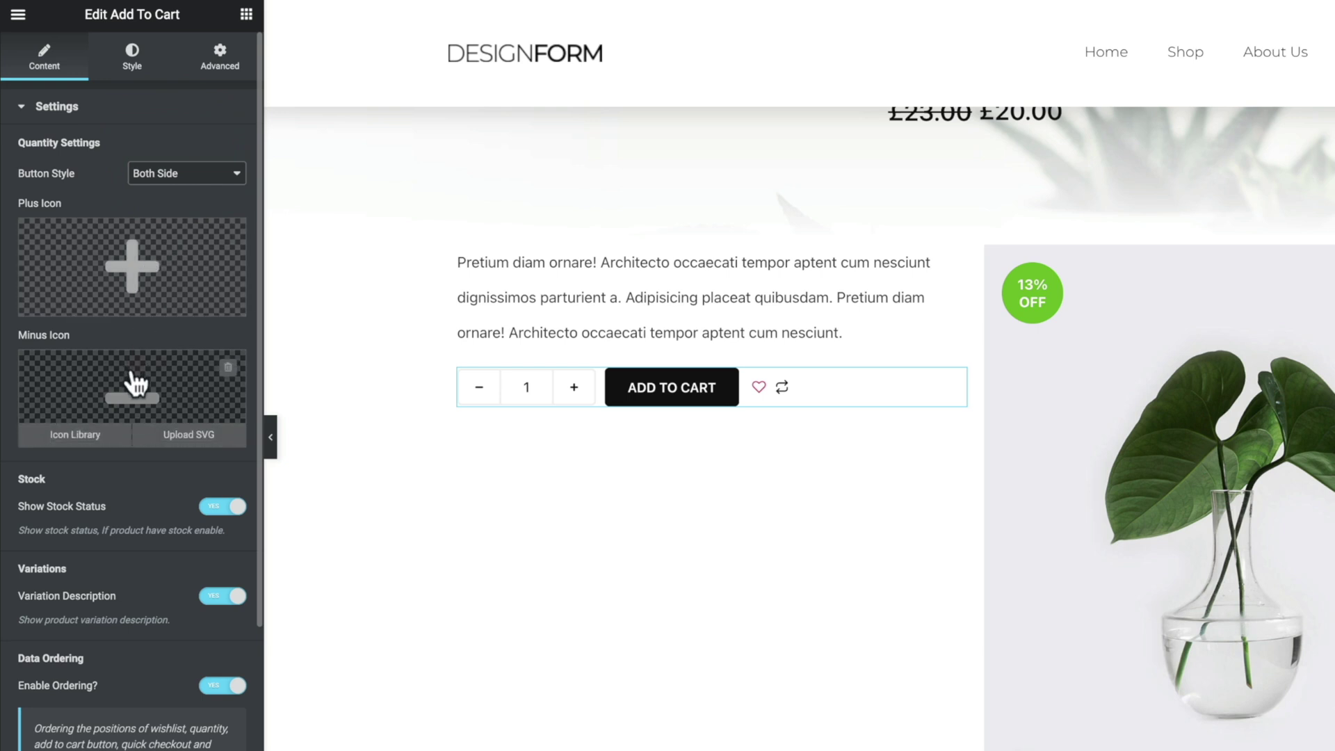
{"action": "scroll", "coordinate": [122, 498], "scroll_direction": "down", "scroll_amount": 1}
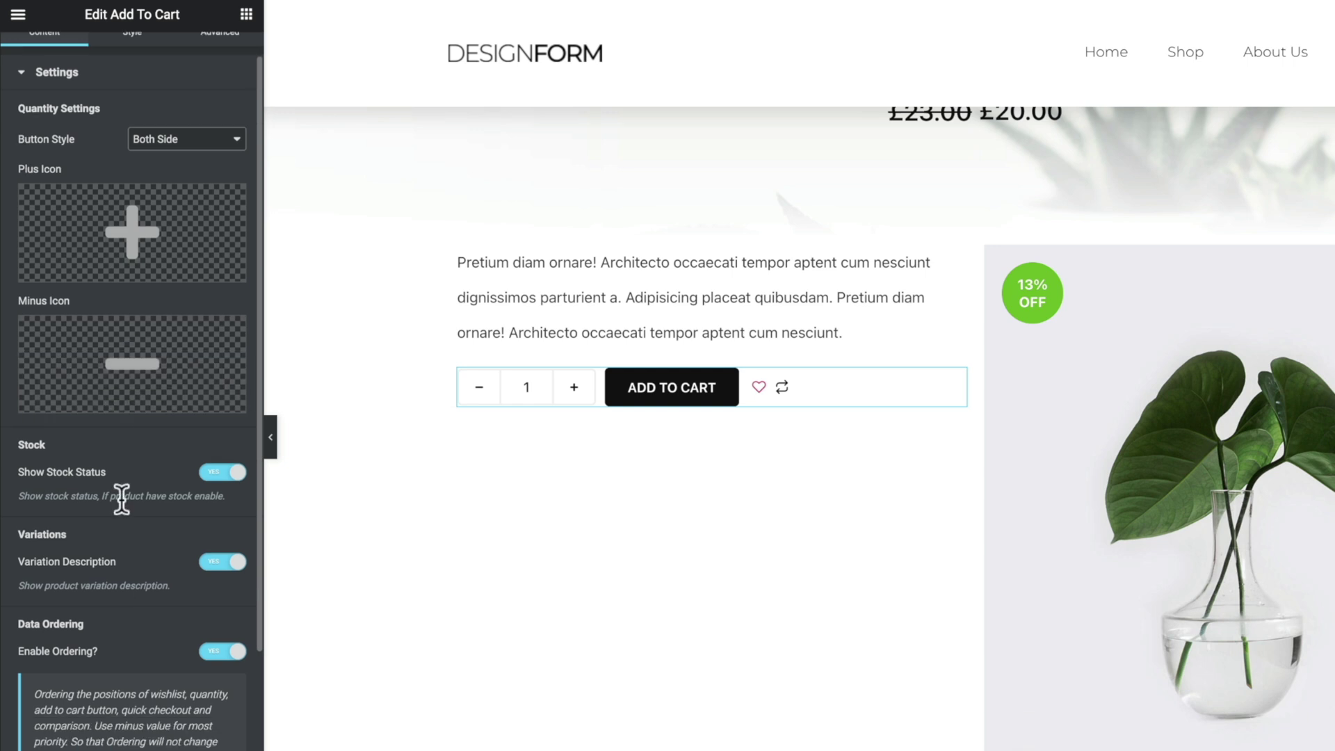
{"action": "scroll", "coordinate": [121, 499], "scroll_direction": "down", "scroll_amount": 6}
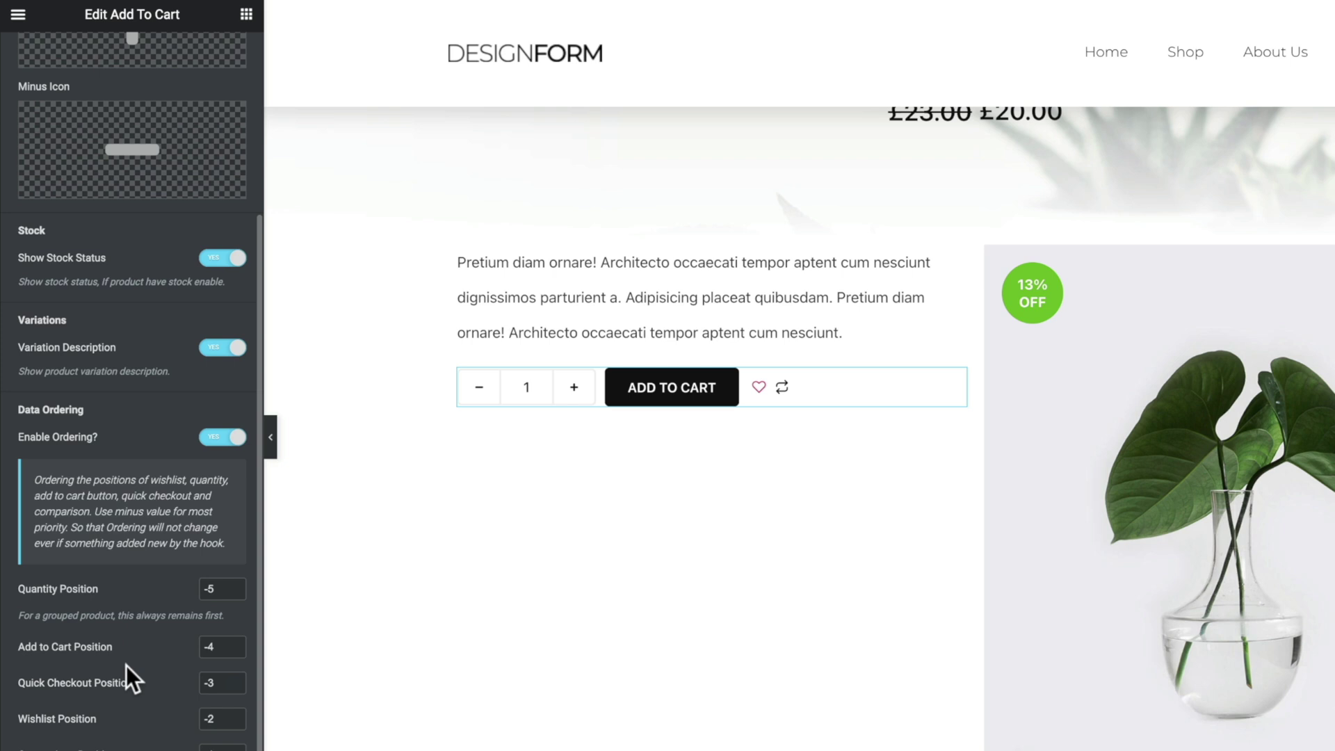
{"action": "scroll", "coordinate": [126, 666], "scroll_direction": "up", "scroll_amount": 7}
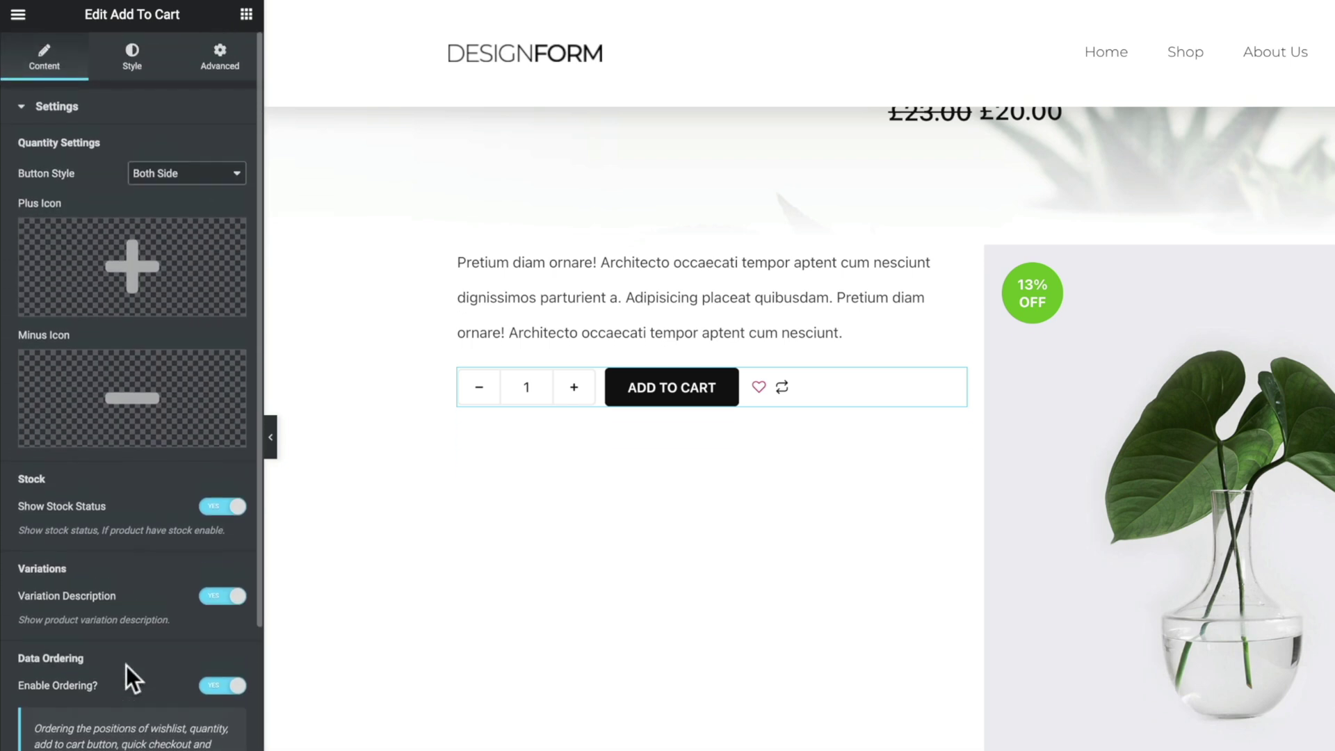
{"action": "left_click", "coordinate": [138, 67]}
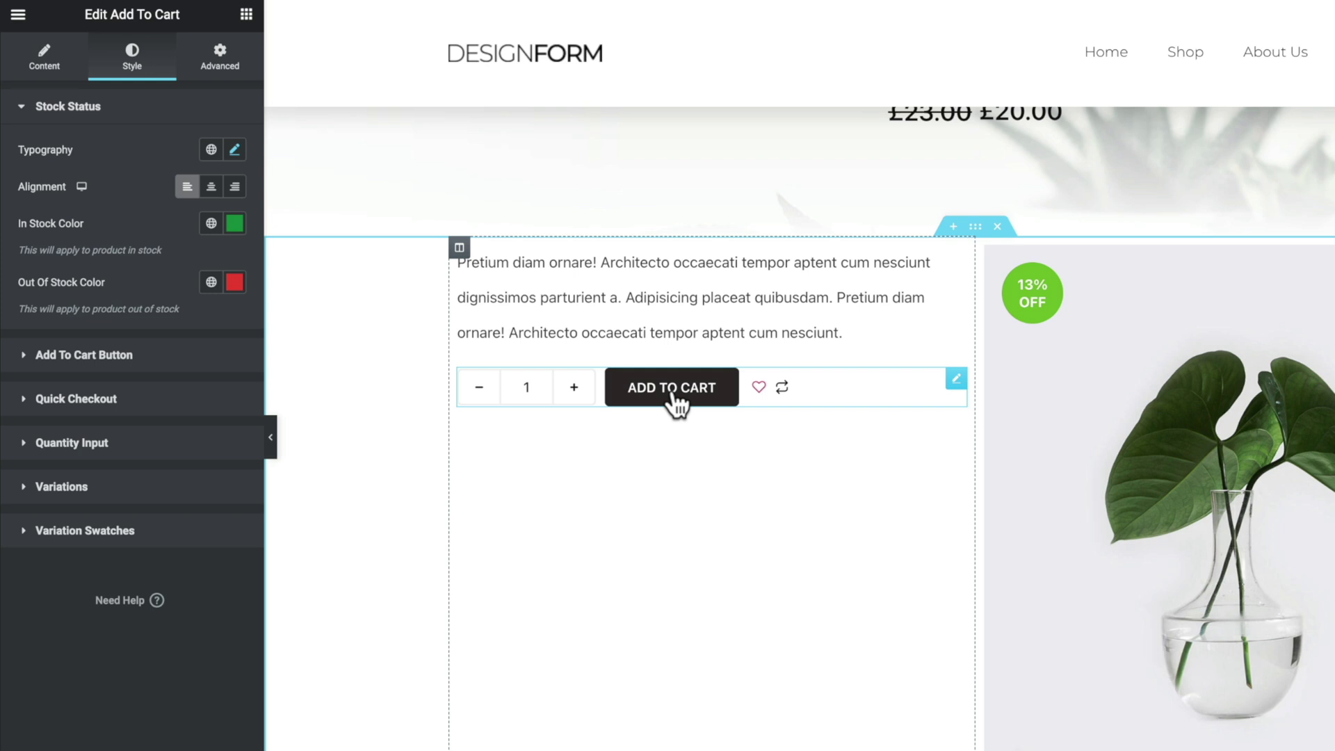
{"action": "left_click", "coordinate": [82, 355]}
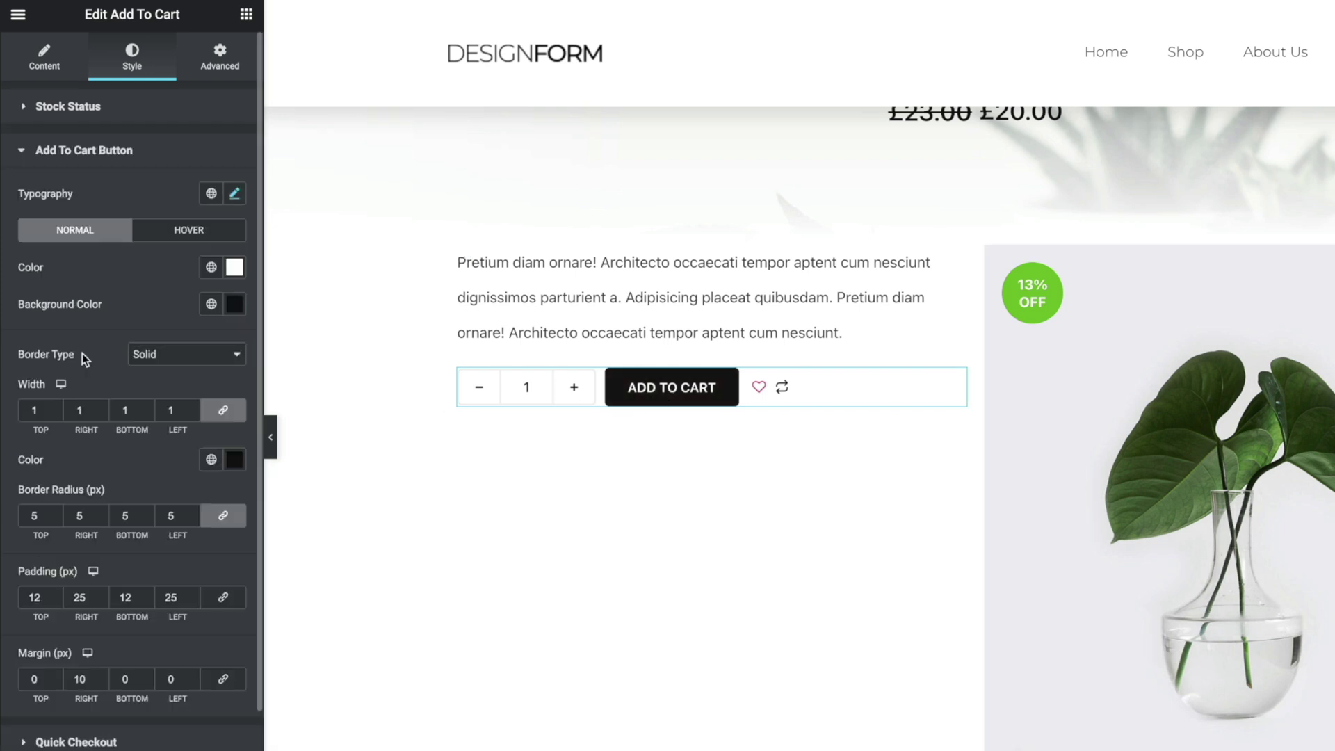
{"action": "left_click", "coordinate": [213, 303]}
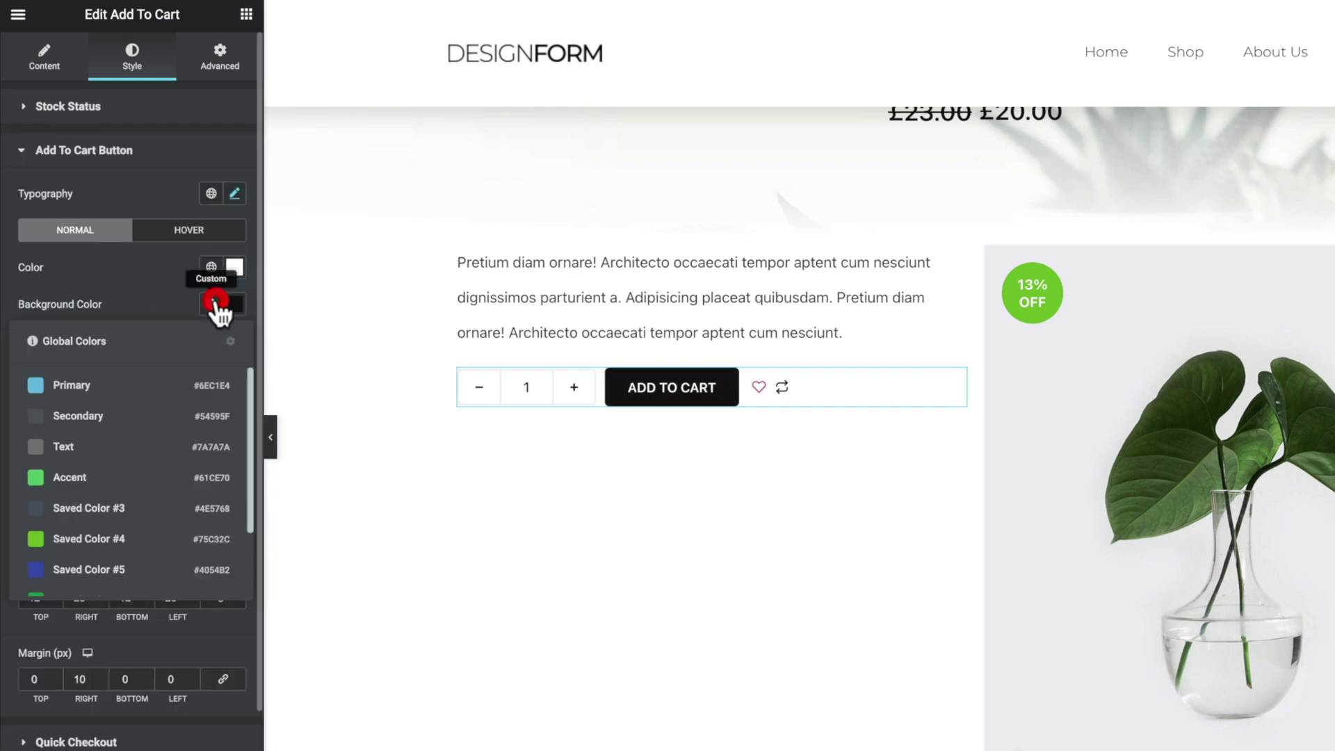
{"action": "left_click", "coordinate": [96, 539]}
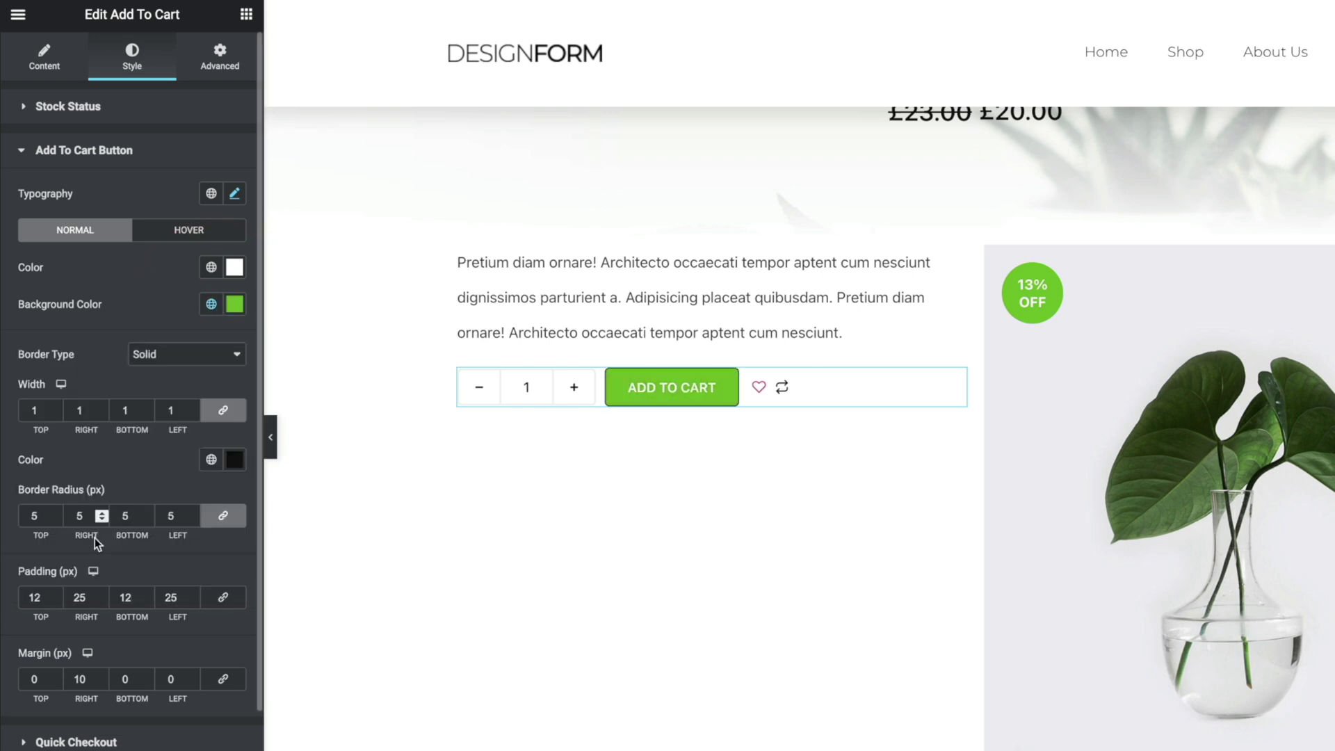
Set the Add To Cart button's border type to None and its border radius to 0 on all corners.
{"action": "left_click", "coordinate": [182, 352]}
{"action": "left_click", "coordinate": [181, 336]}
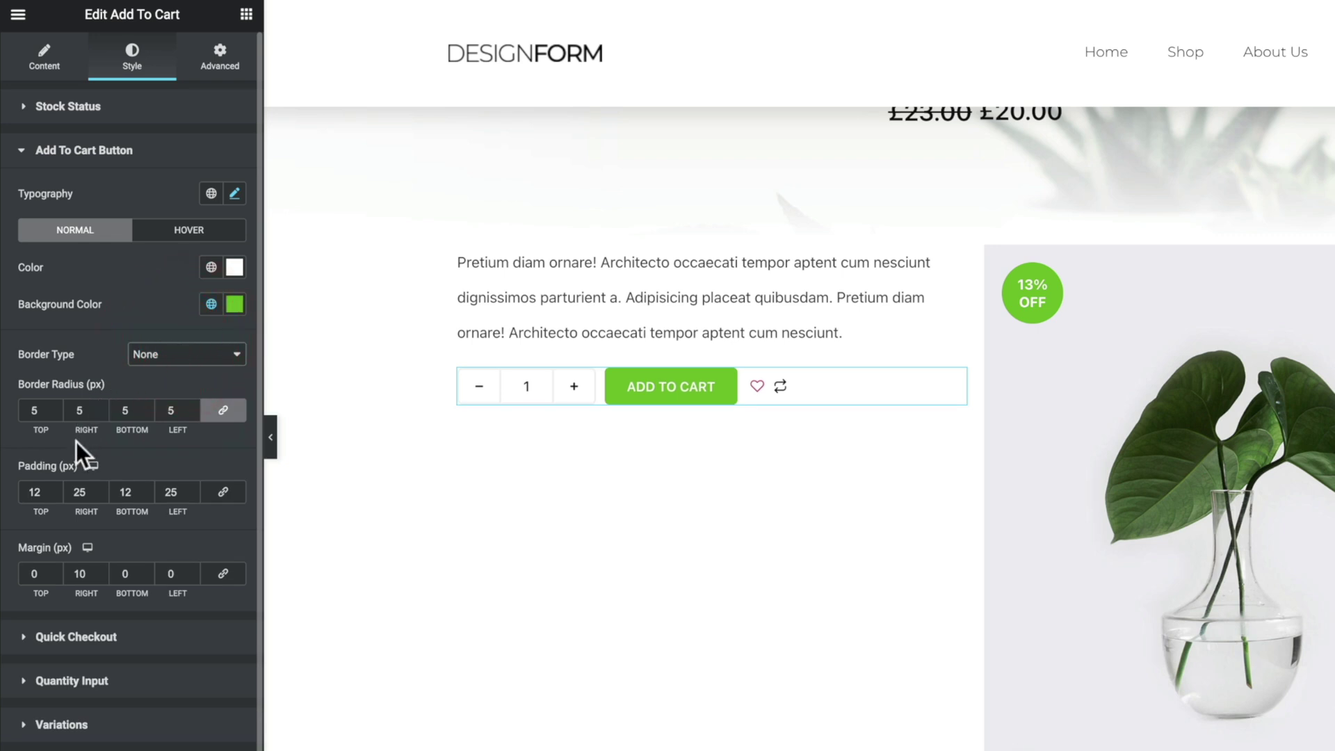
{"action": "double_click", "coordinate": [49, 410]}
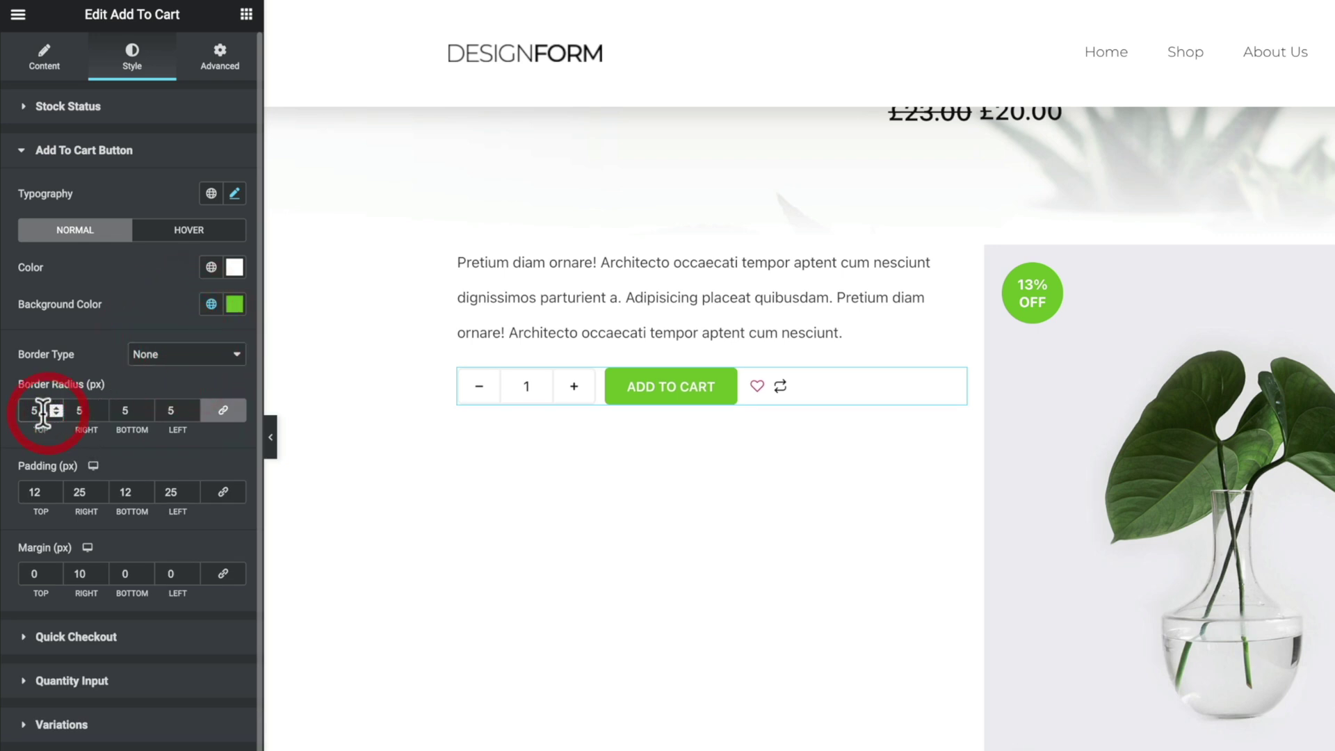
{"action": "type", "text": "0"}
{"action": "left_click", "coordinate": [65, 723]}
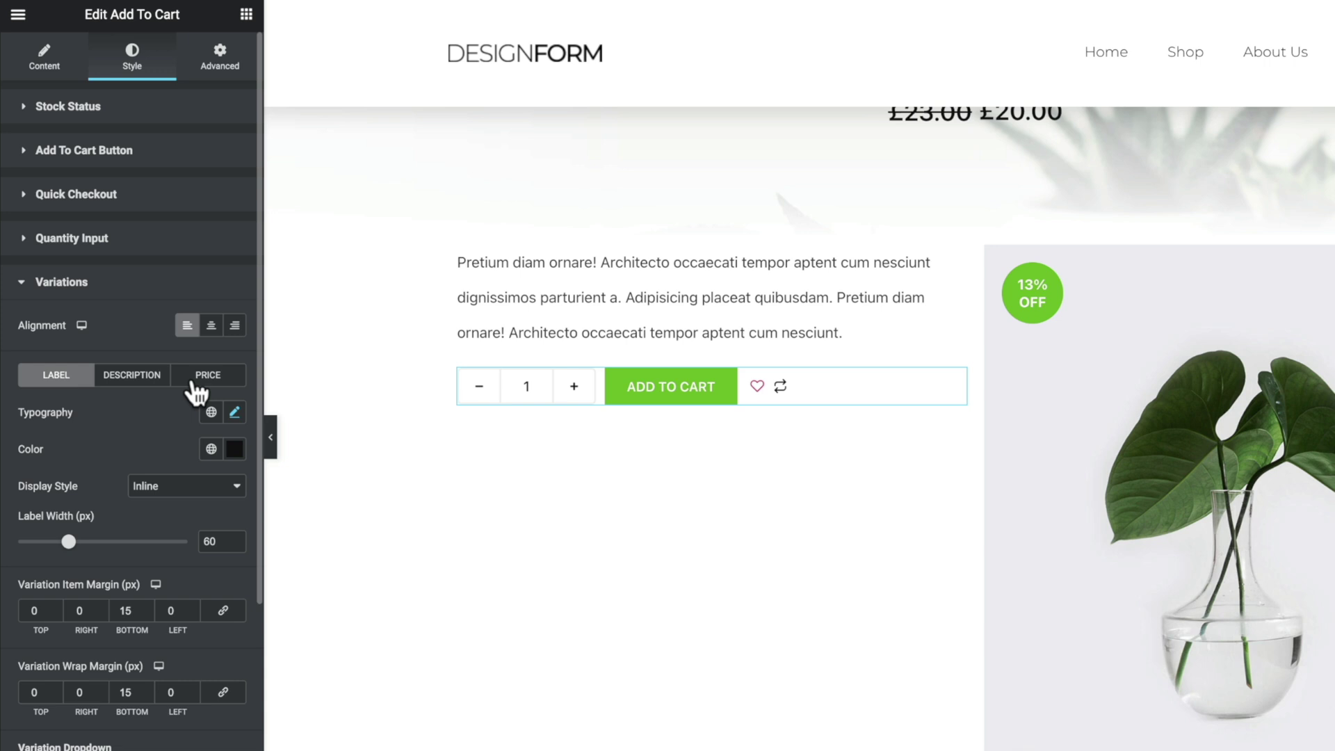
Add the ShopEngine Product Stock widget between the product description and the Add To Cart widget.
{"action": "left_click", "coordinate": [246, 14]}
{"action": "scroll", "coordinate": [198, 348], "scroll_direction": "down", "scroll_amount": 3}
{"action": "scroll", "coordinate": [199, 350], "scroll_direction": "down", "scroll_amount": 2}
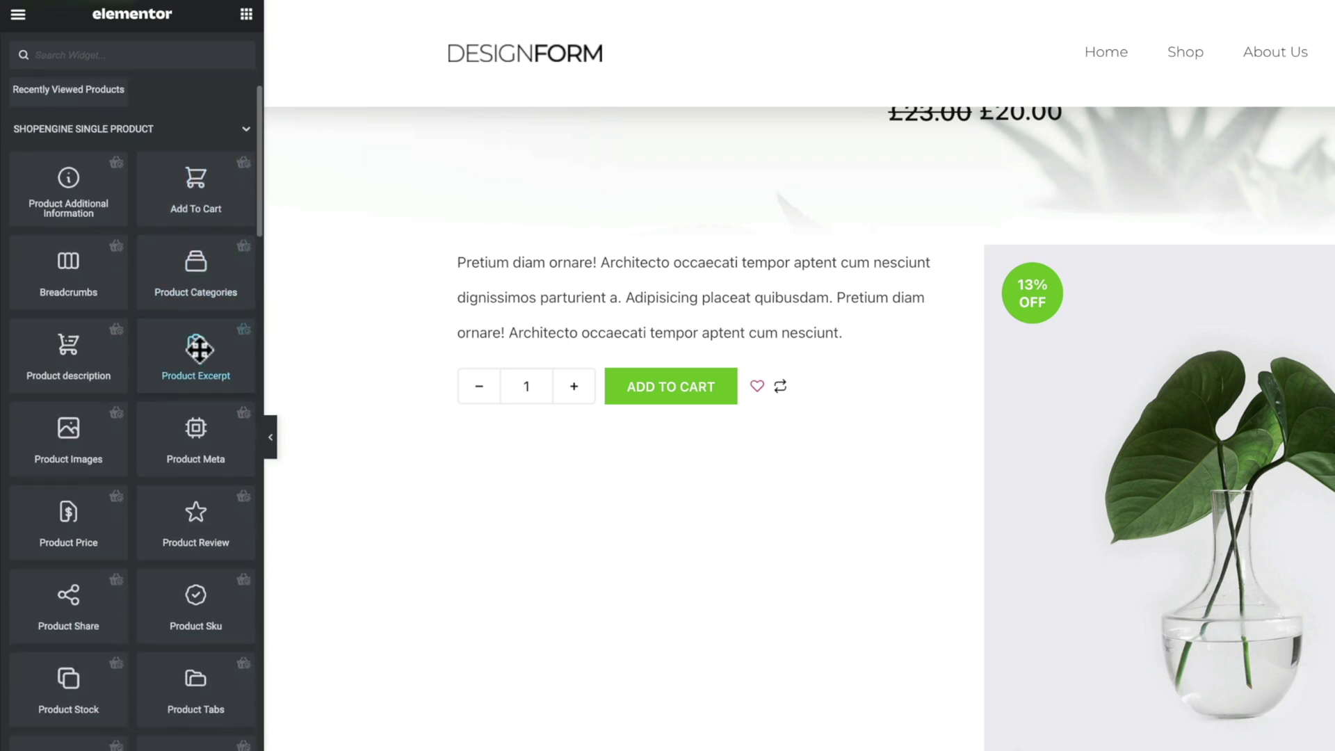
{"action": "scroll", "coordinate": [200, 348], "scroll_direction": "down", "scroll_amount": 1}
{"action": "left_click_drag", "start_coordinate": [62, 643], "coordinate": [580, 336]}
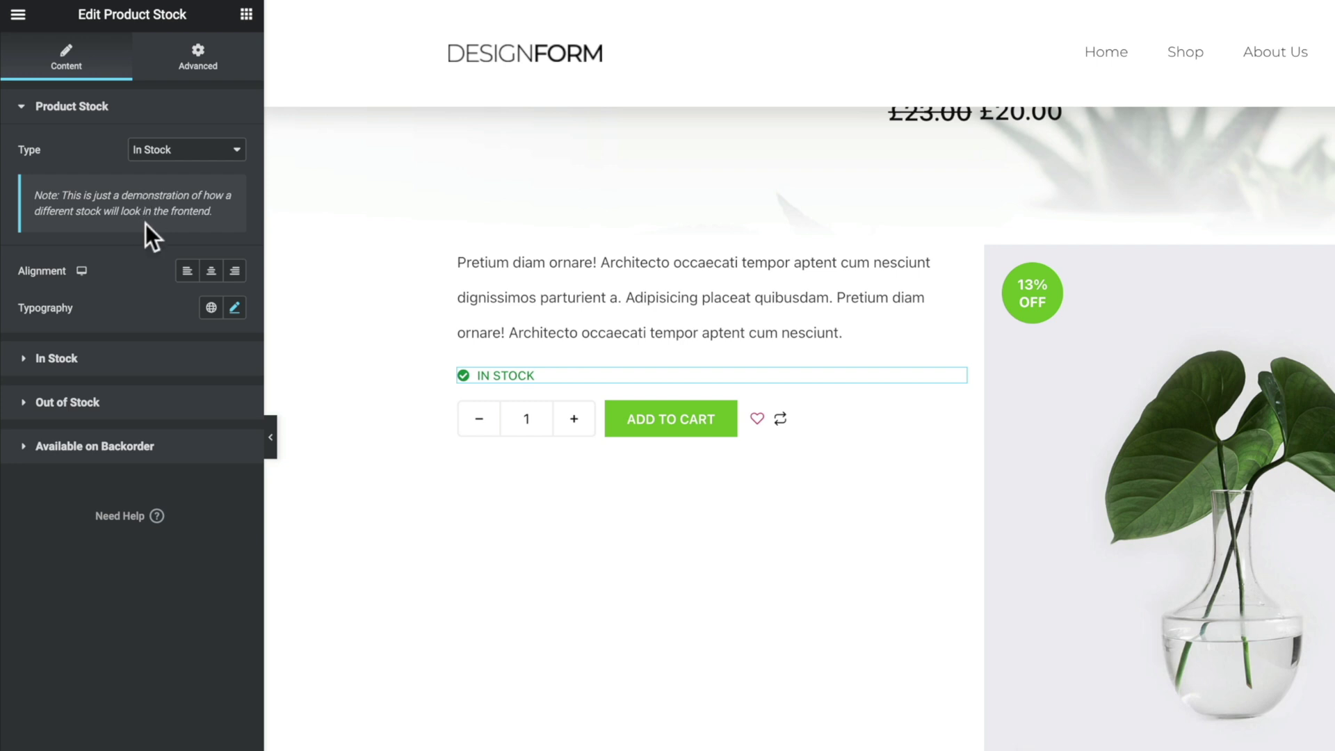
Set the Product Stock widget's In Stock color to global Saved Color #4 and review its Out of Stock and Available on Backorder settings.
{"action": "left_click", "coordinate": [72, 358]}
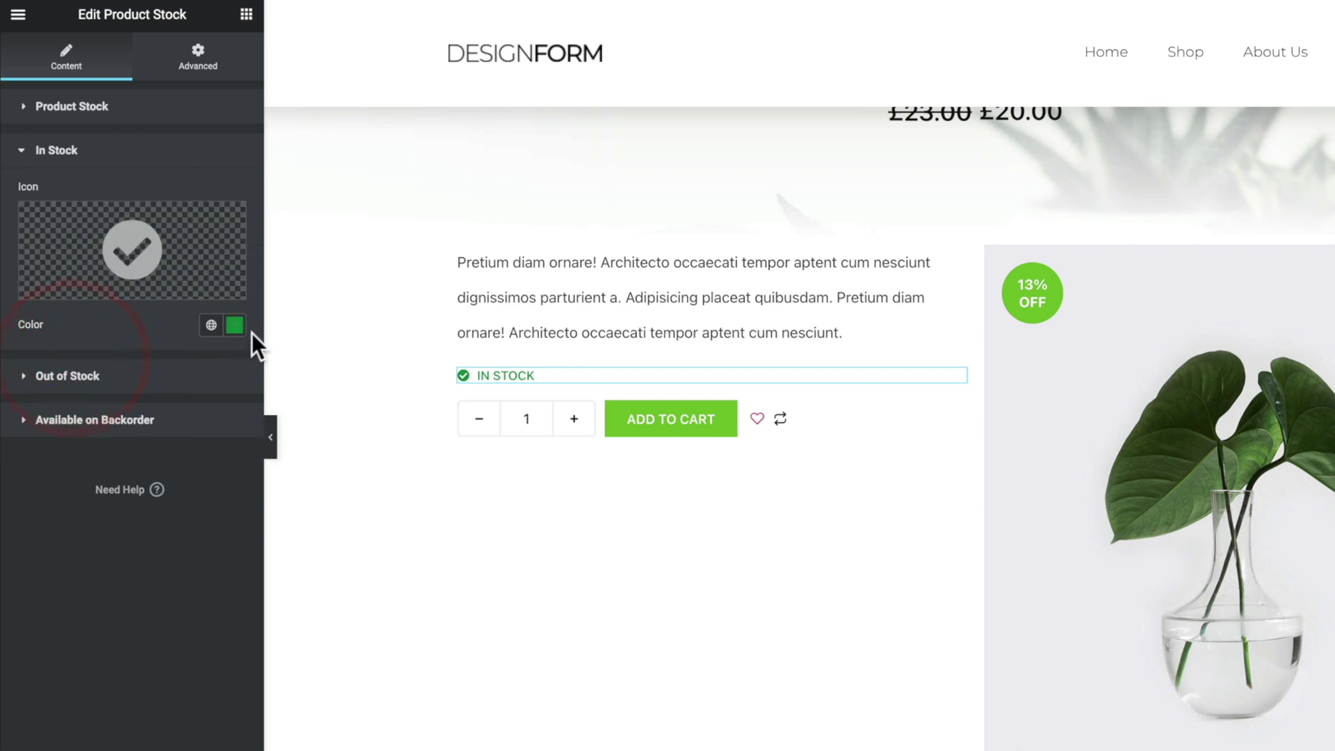
{"action": "left_click", "coordinate": [210, 325]}
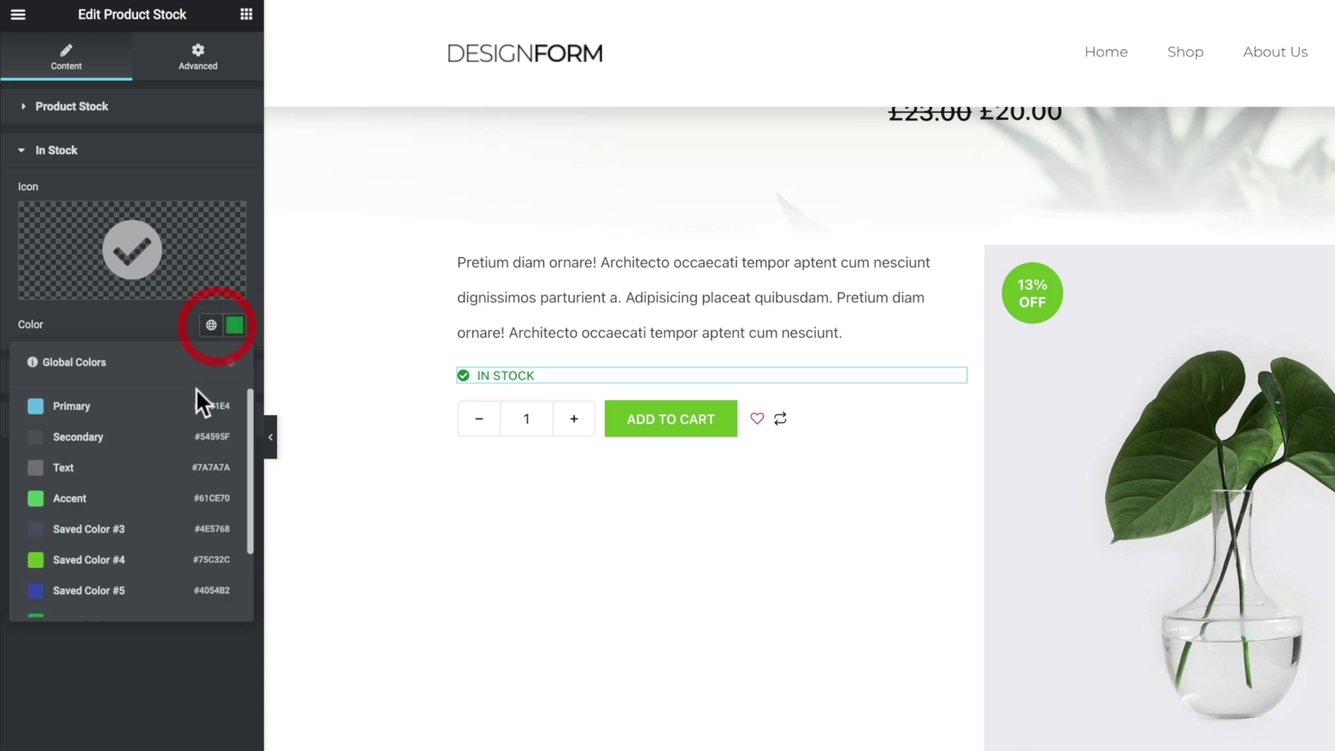
{"action": "left_click", "coordinate": [149, 554]}
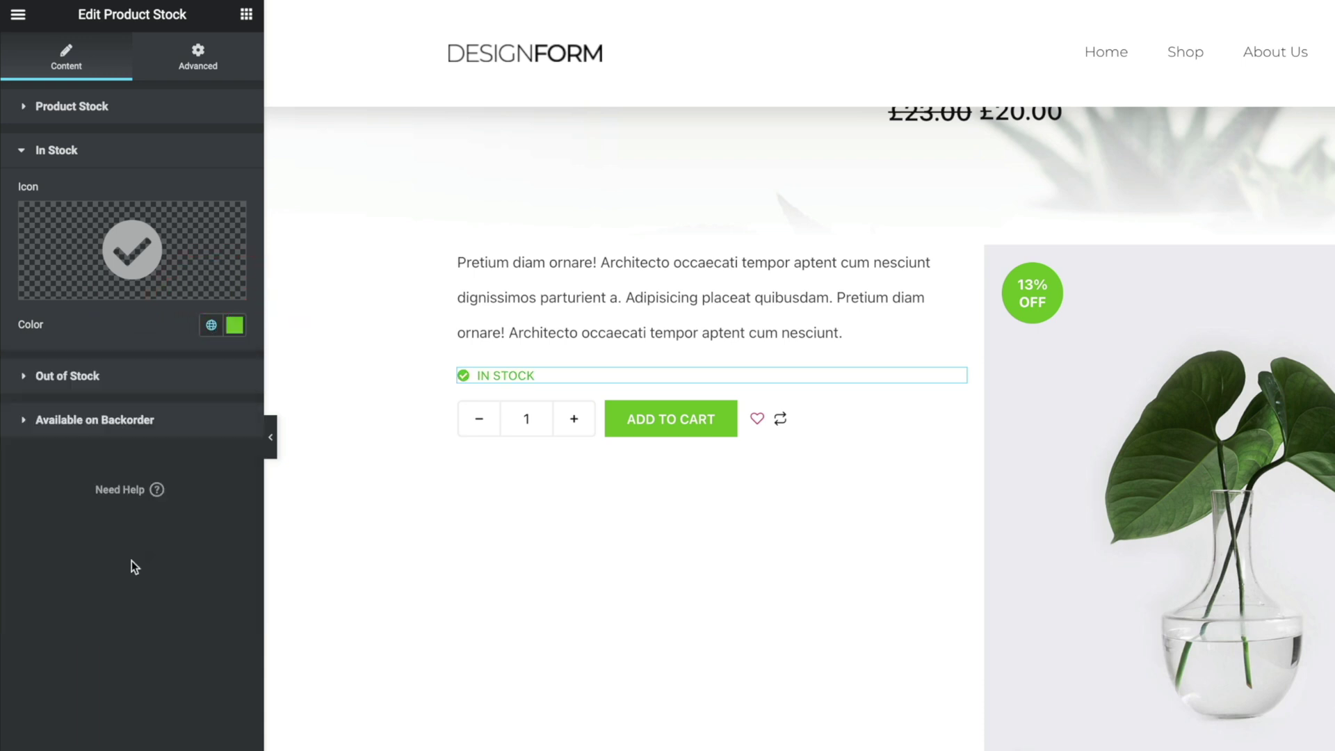
{"action": "left_click", "coordinate": [115, 379]}
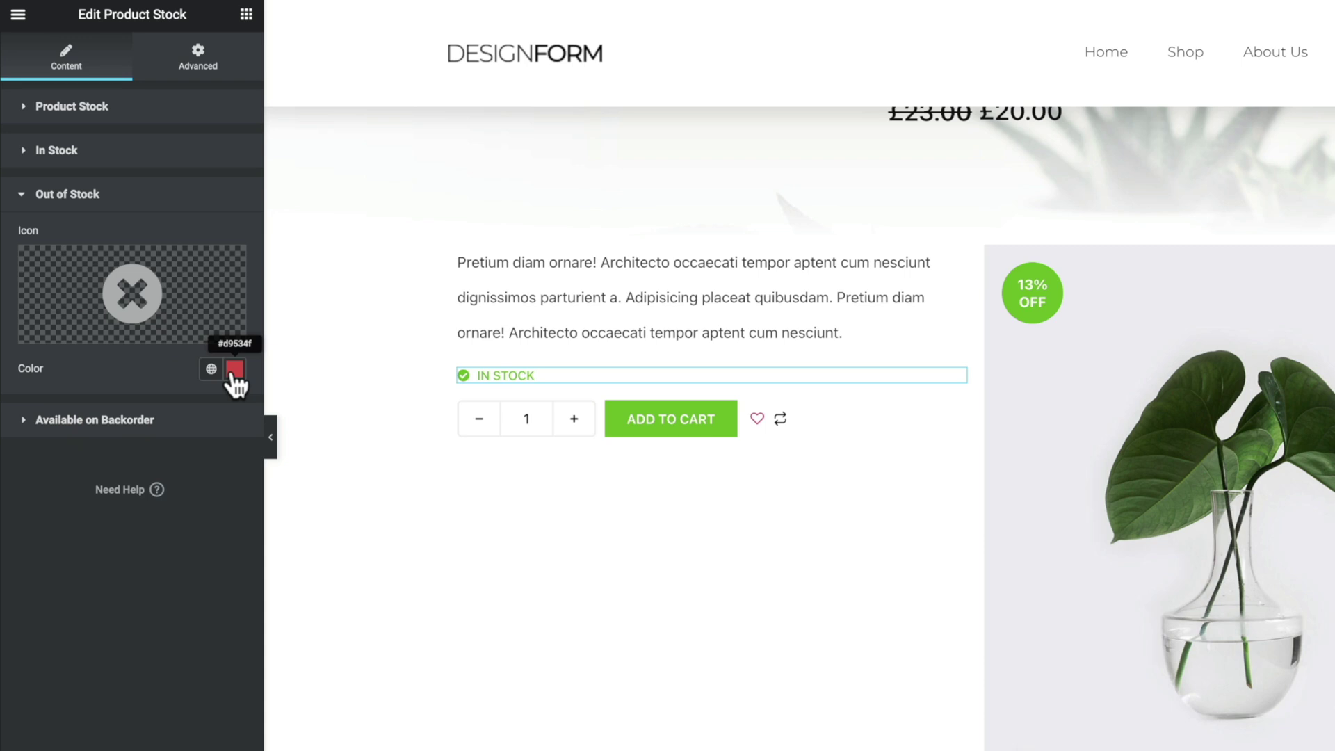
{"action": "left_click", "coordinate": [144, 420]}
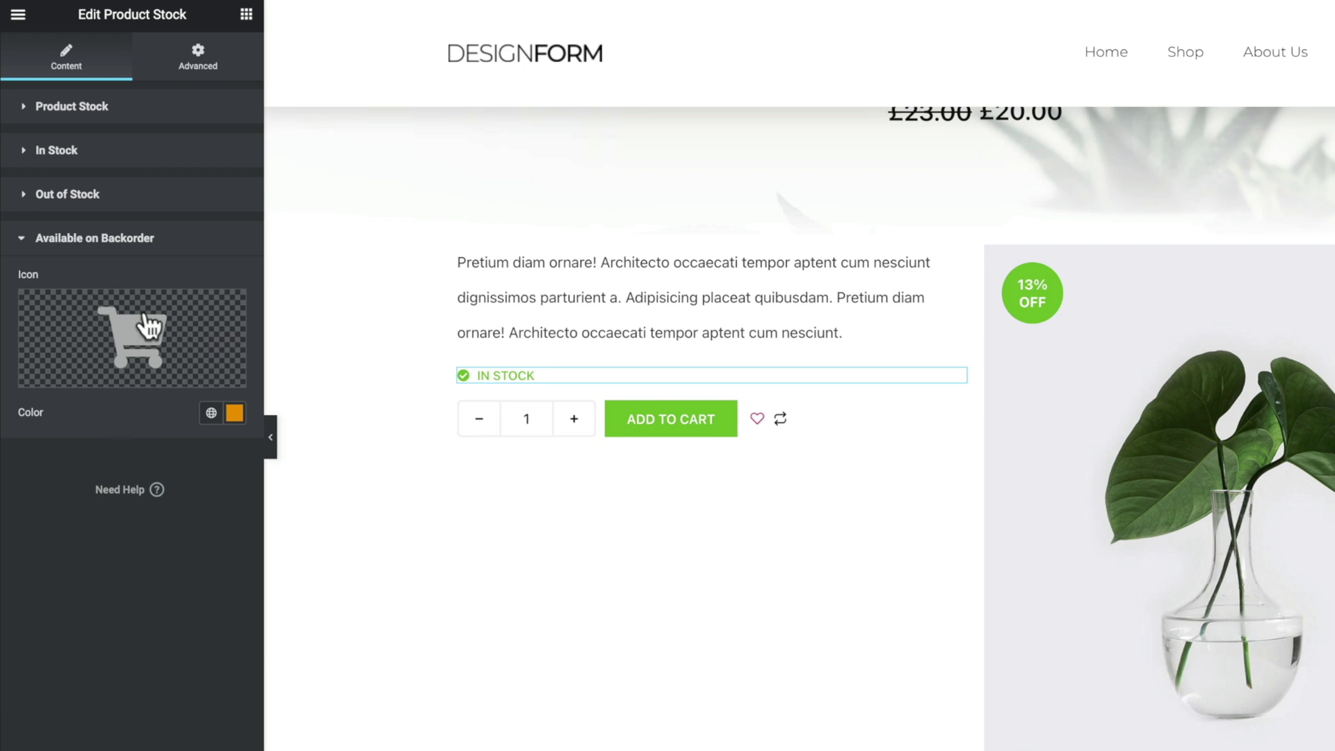
Find the ShopEngine Product Categories widget by searching "cate" and add it below the Add To Cart widget.
{"action": "left_click", "coordinate": [246, 13]}
{"action": "left_click", "coordinate": [149, 77]}
{"action": "type", "text": "cate"}
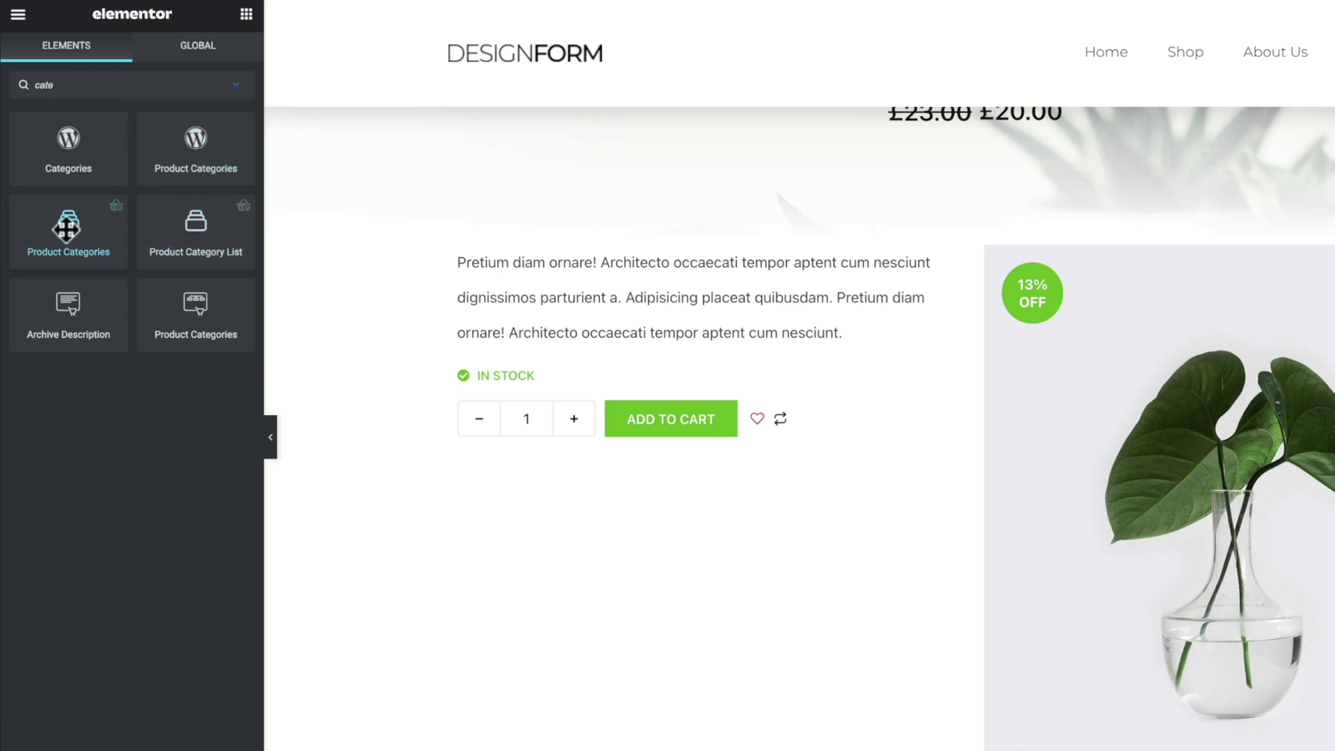
{"action": "left_click_drag", "start_coordinate": [75, 235], "coordinate": [599, 433]}
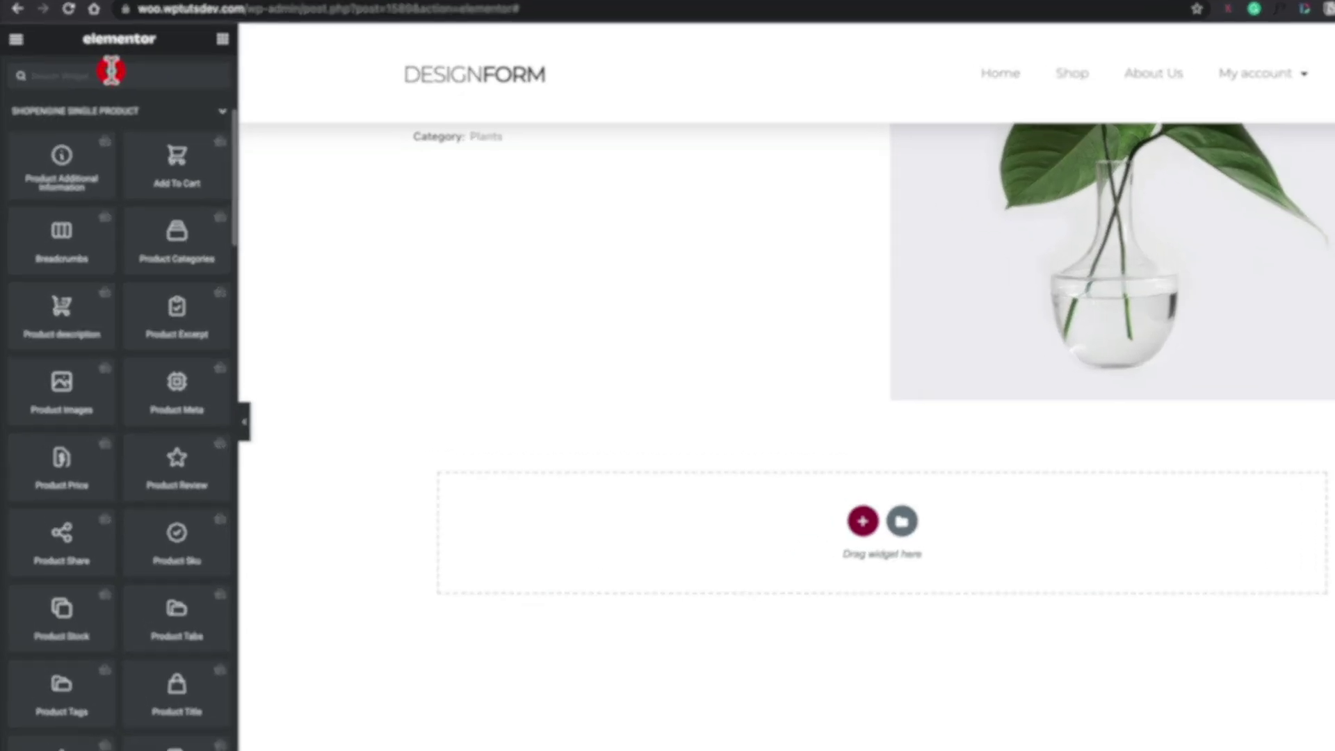
Add the ShopEngine Product Review widget in a new section below the product section and set that section's top and bottom margins to 45 px.
{"action": "type", "text": "review"}
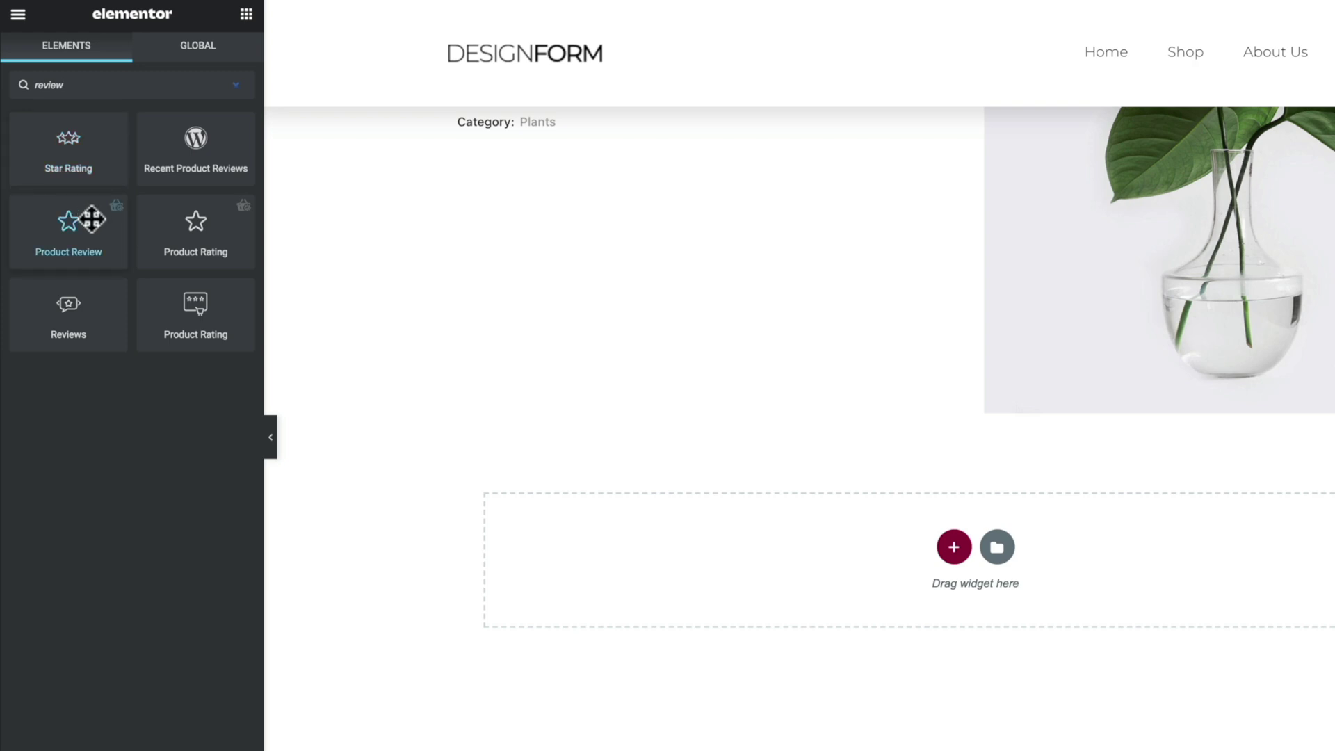
{"action": "left_click_drag", "start_coordinate": [86, 222], "coordinate": [629, 560]}
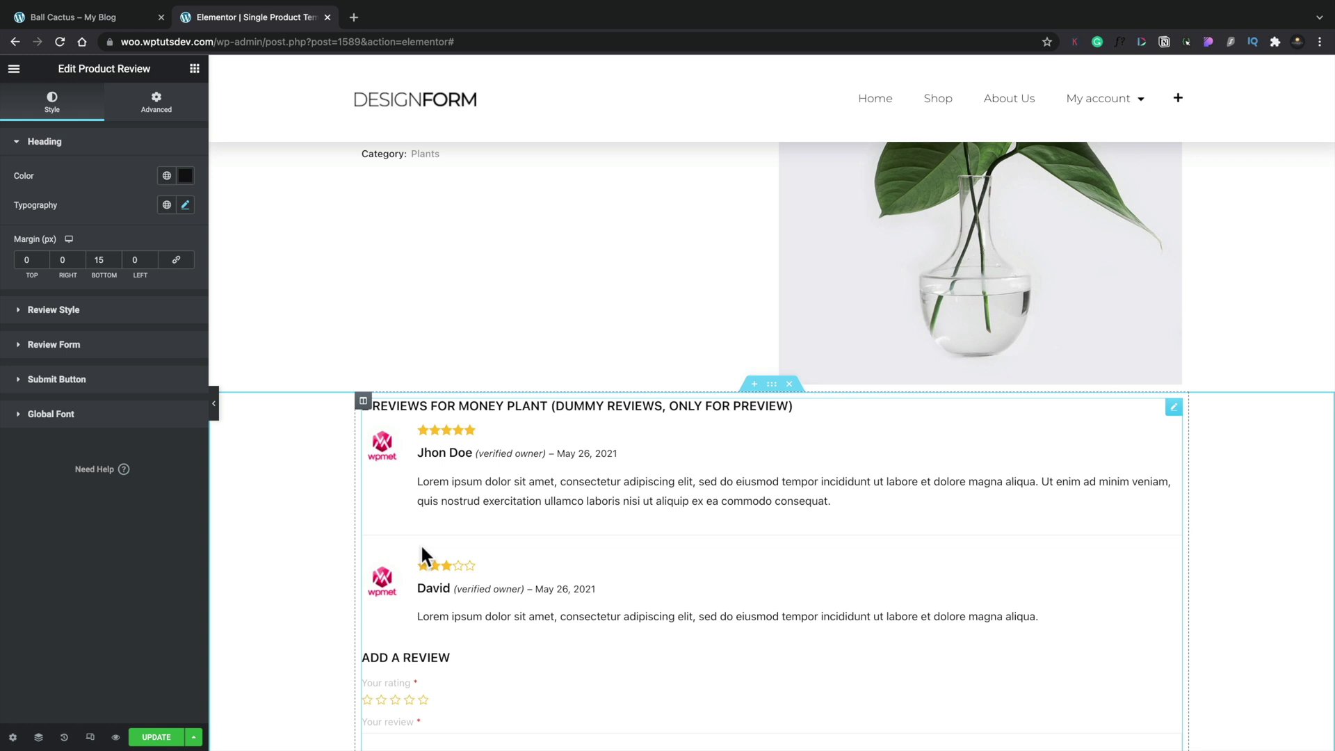
{"action": "left_click", "coordinate": [770, 384]}
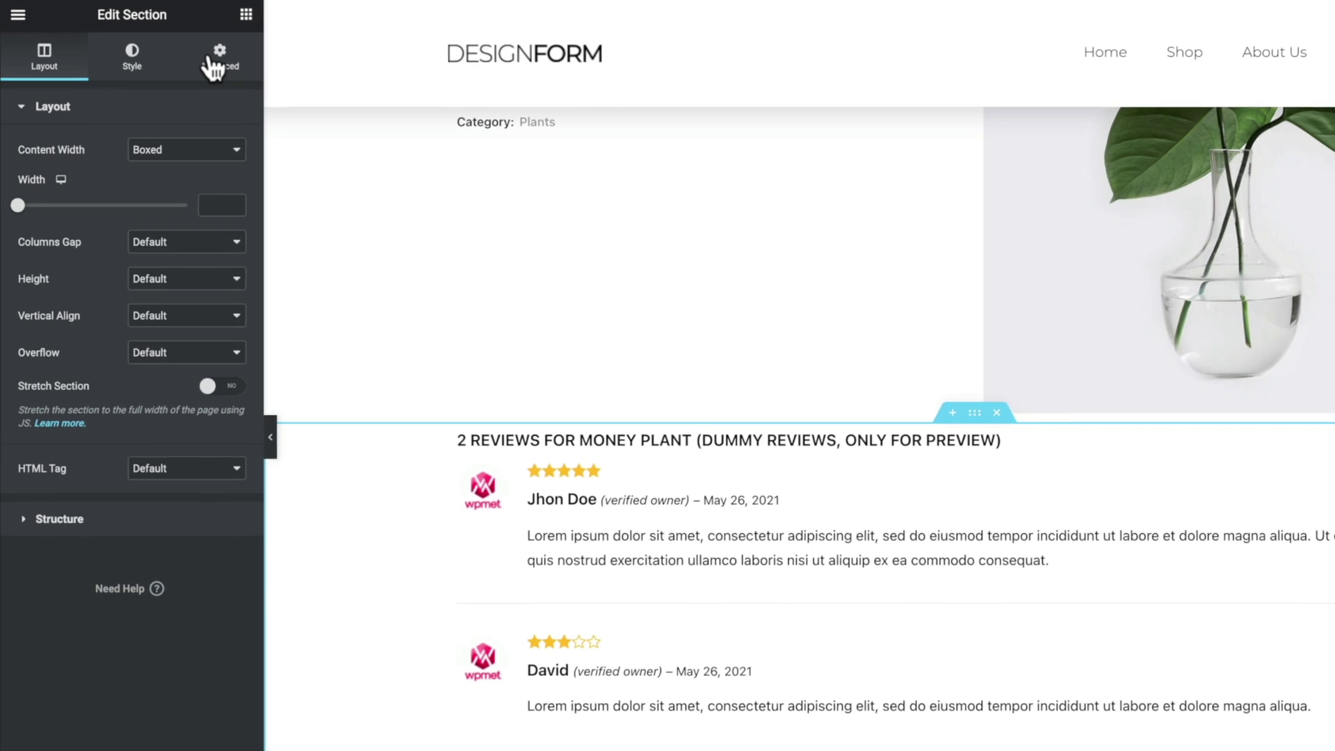
{"action": "left_click", "coordinate": [216, 64]}
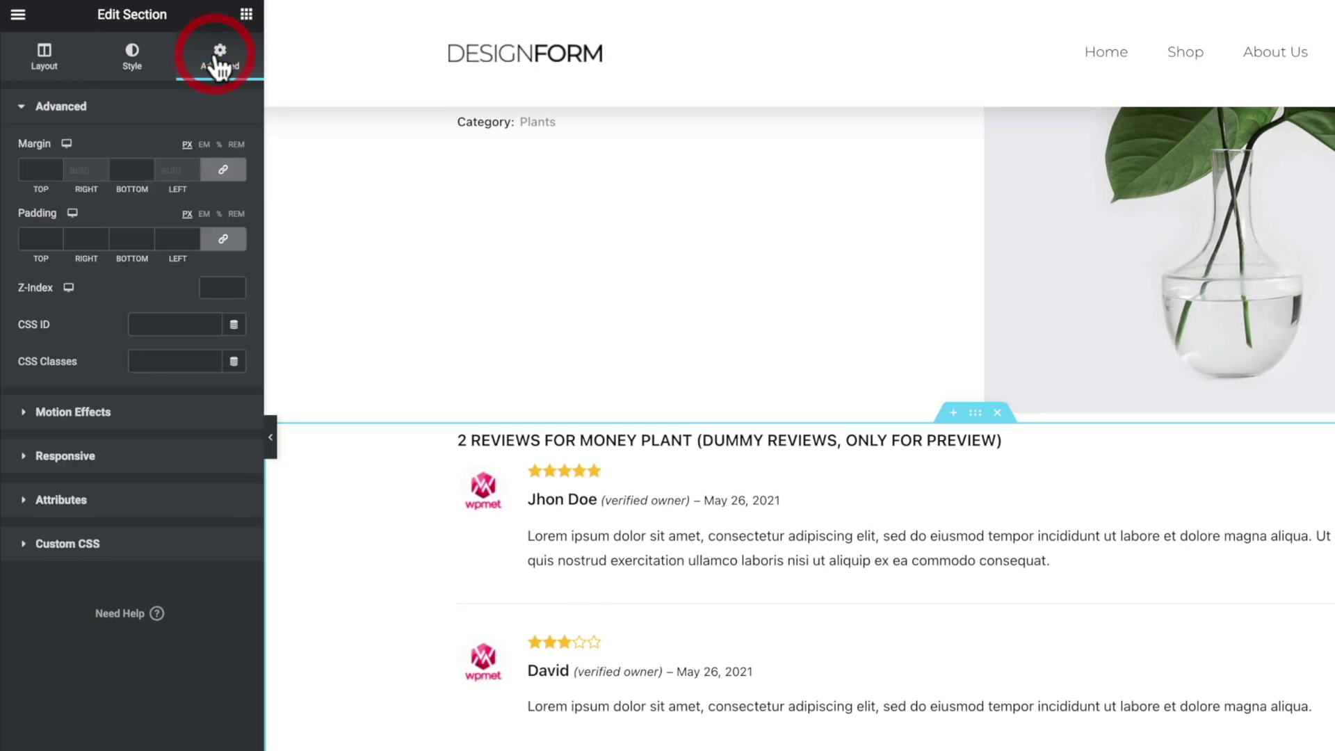
{"action": "left_click", "coordinate": [42, 170]}
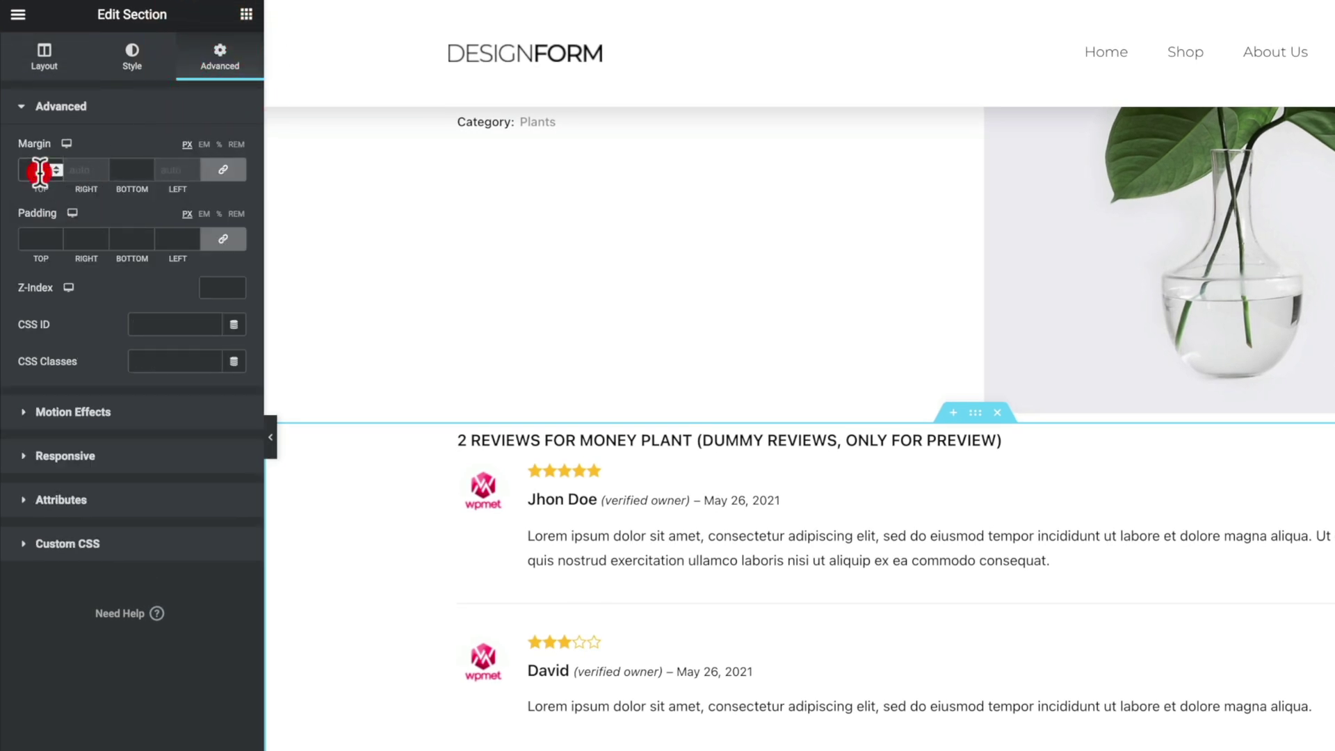
{"action": "type", "text": "45"}
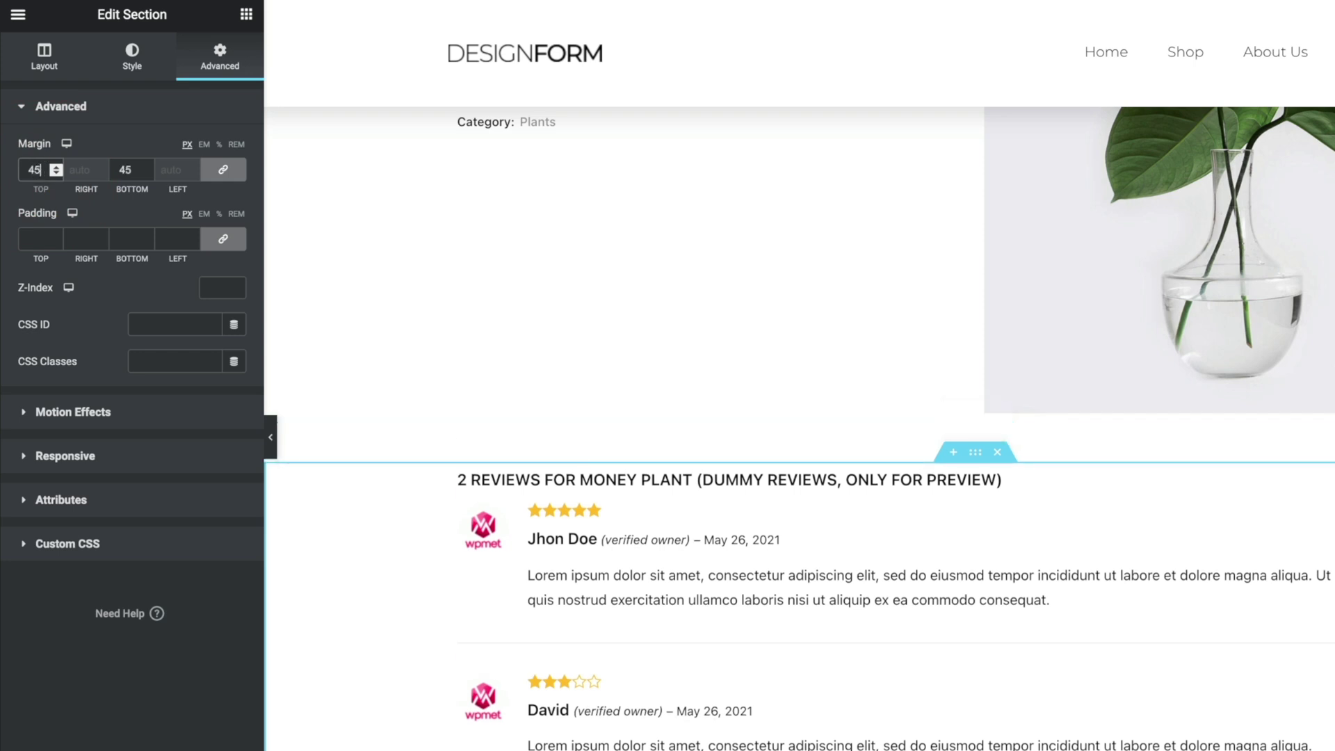
Set the Product Review widget's Submit Button background to global Saved Color #4.
{"action": "scroll", "coordinate": [488, 536], "scroll_direction": "down", "scroll_amount": 1}
{"action": "scroll", "coordinate": [523, 569], "scroll_direction": "down", "scroll_amount": 3}
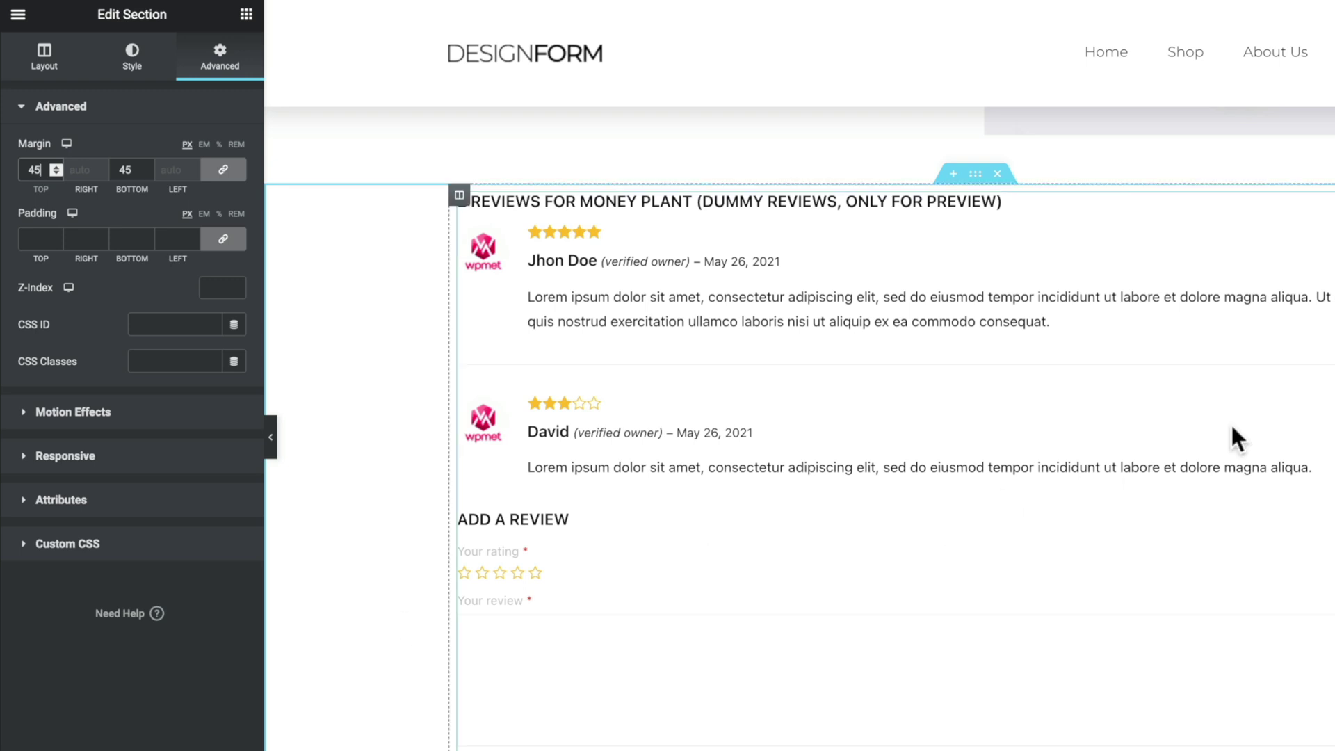
{"action": "left_click", "coordinate": [695, 348]}
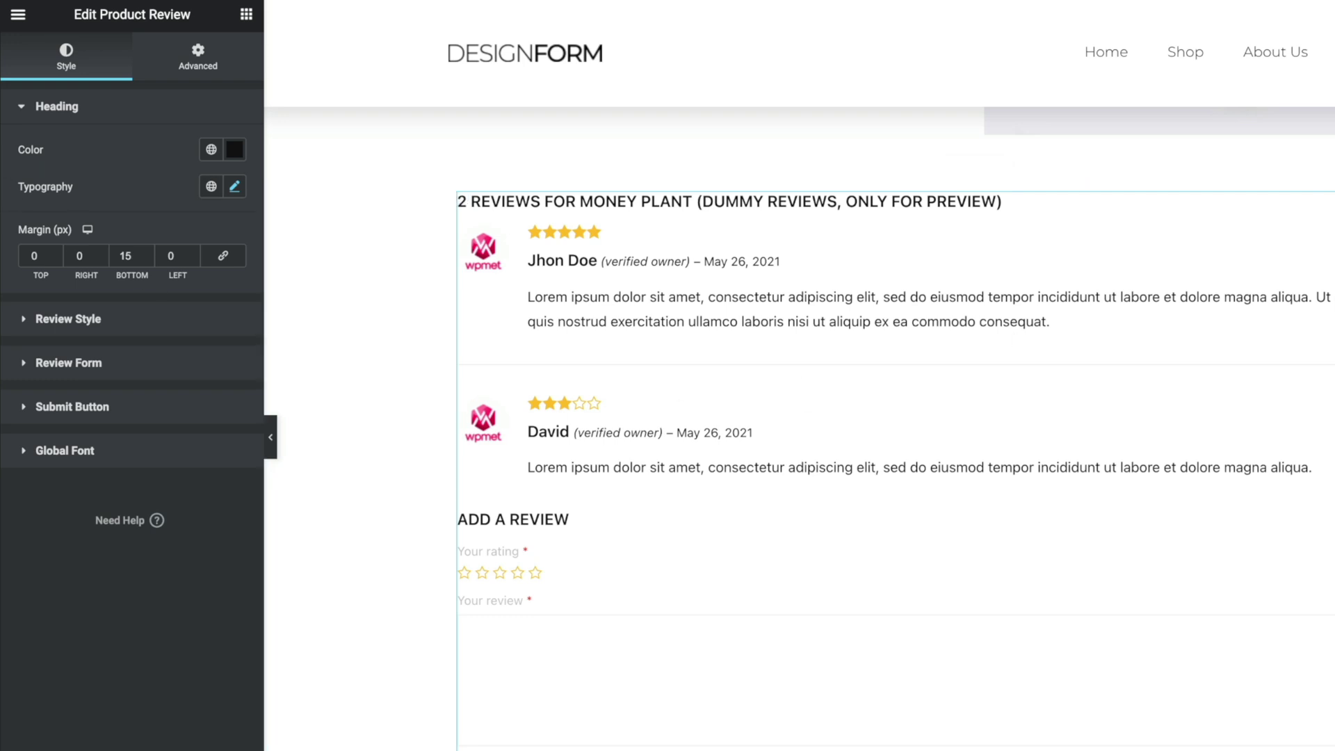
{"action": "left_click", "coordinate": [78, 407]}
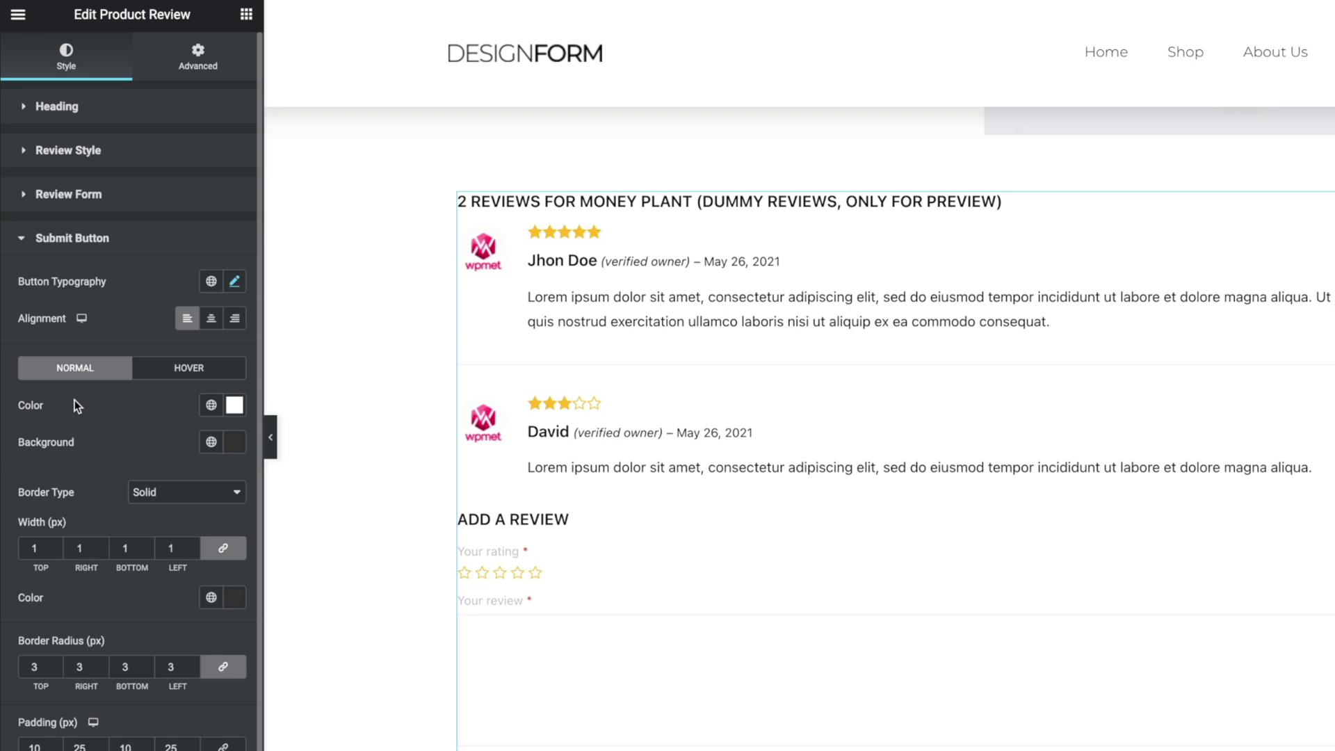
{"action": "scroll", "coordinate": [118, 440], "scroll_direction": "down", "scroll_amount": 1}
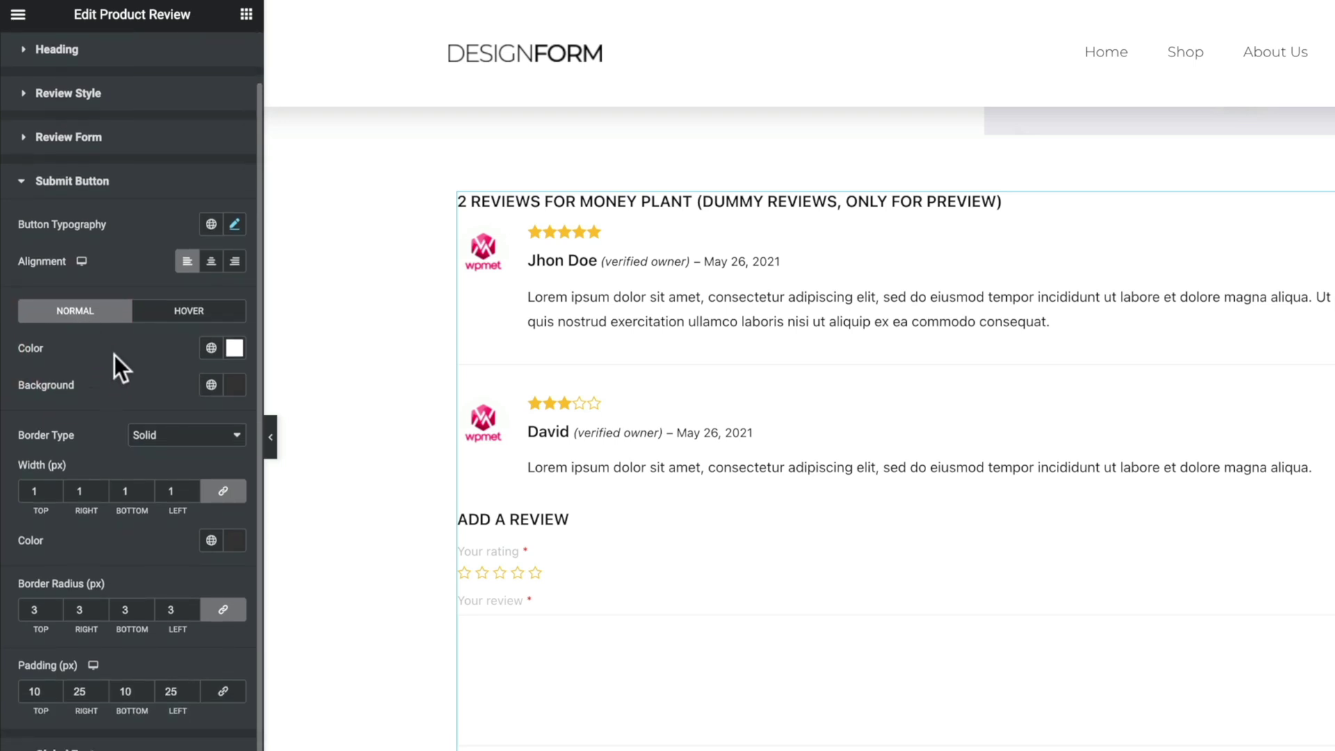
{"action": "left_click", "coordinate": [212, 384]}
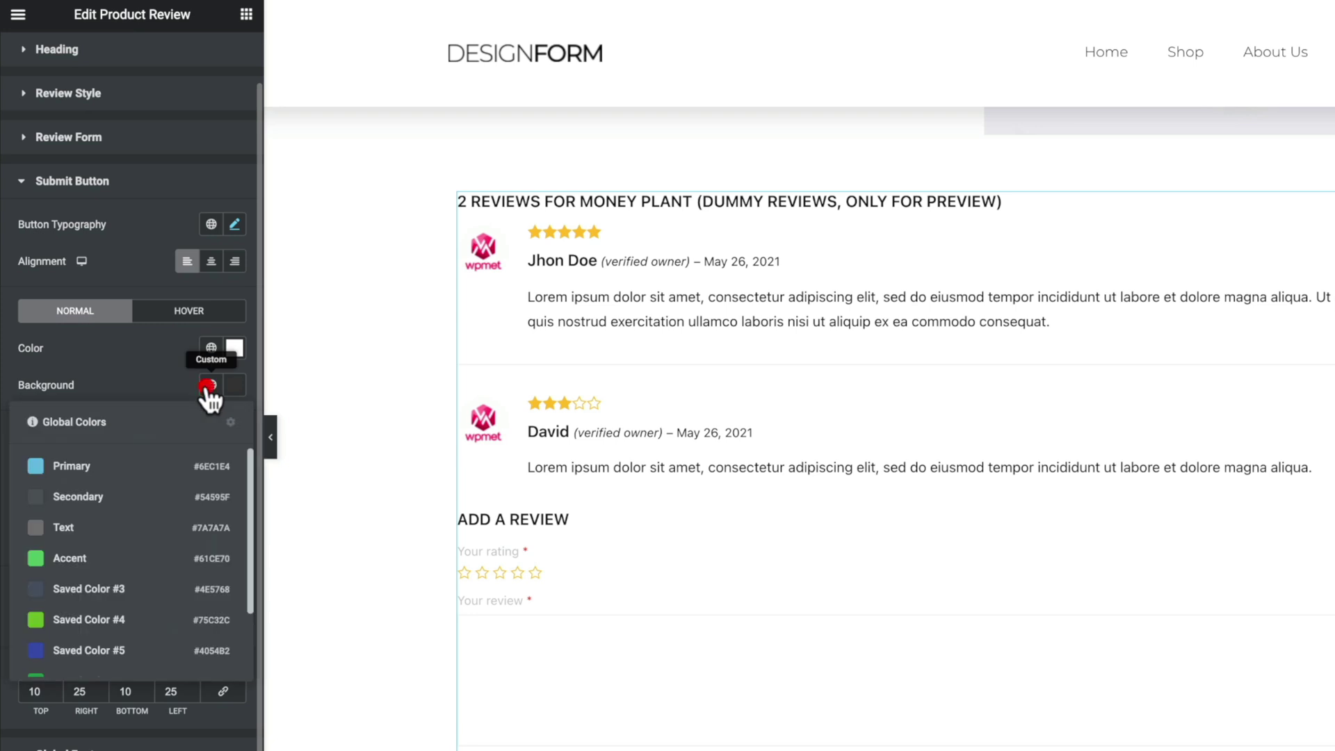
{"action": "left_click", "coordinate": [115, 622]}
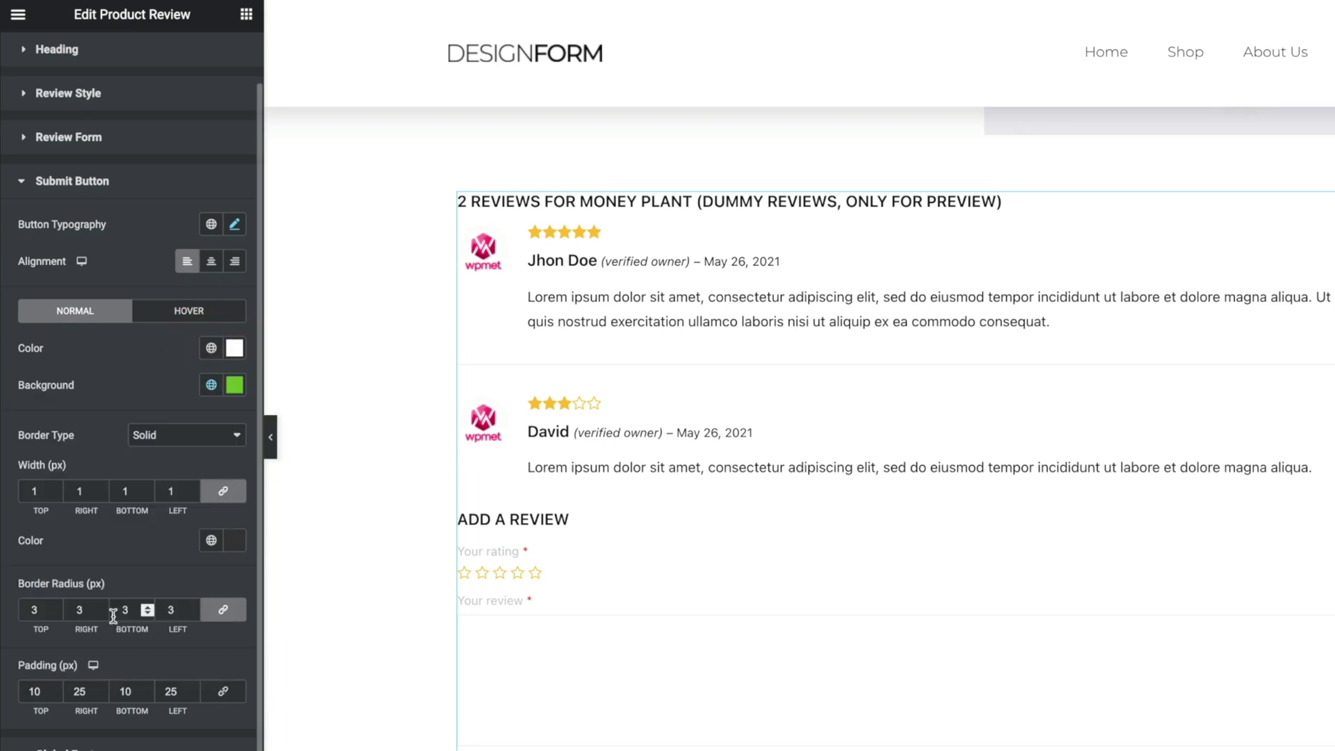
Set the review Submit Button's border type to None and its border radius to 0 px on all sides.
{"action": "left_click", "coordinate": [149, 436]}
{"action": "left_click", "coordinate": [148, 415]}
{"action": "scroll", "coordinate": [148, 415], "scroll_direction": "up", "scroll_amount": 1}
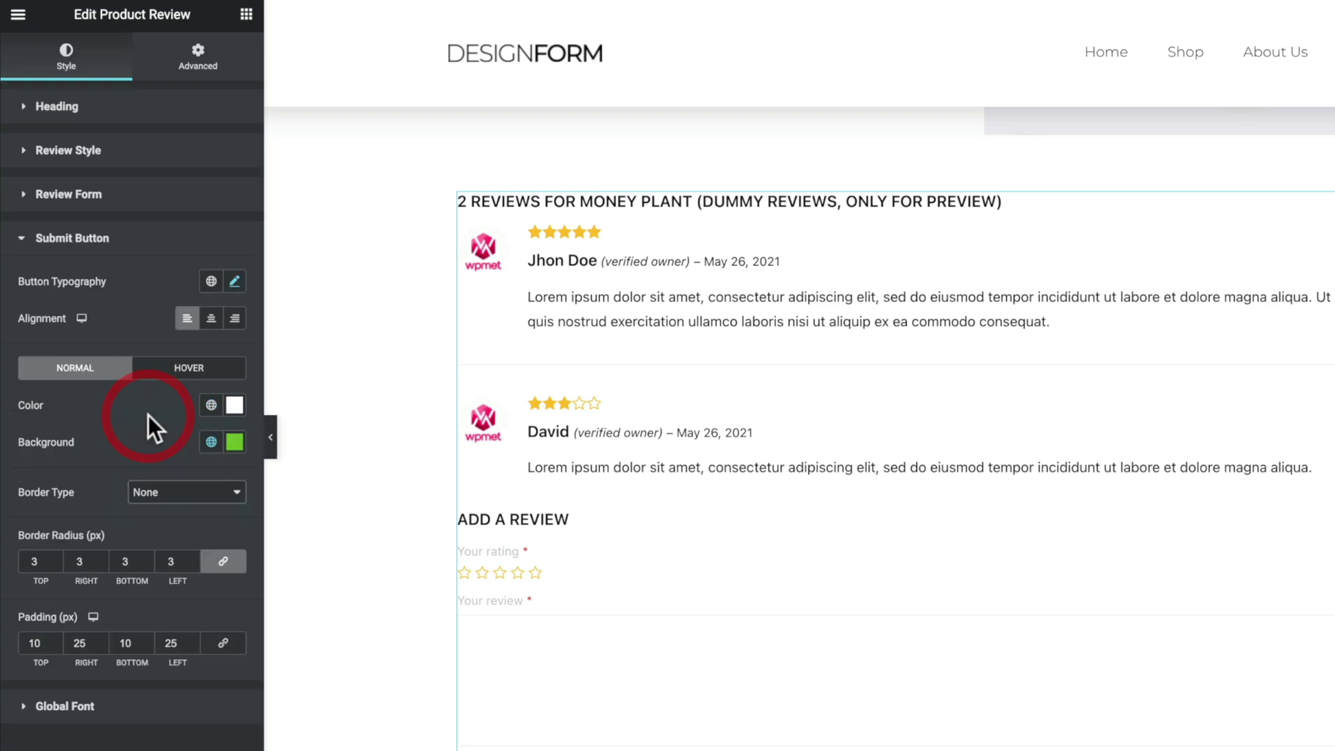
{"action": "double_click", "coordinate": [35, 561]}
{"action": "type", "text": "0"}
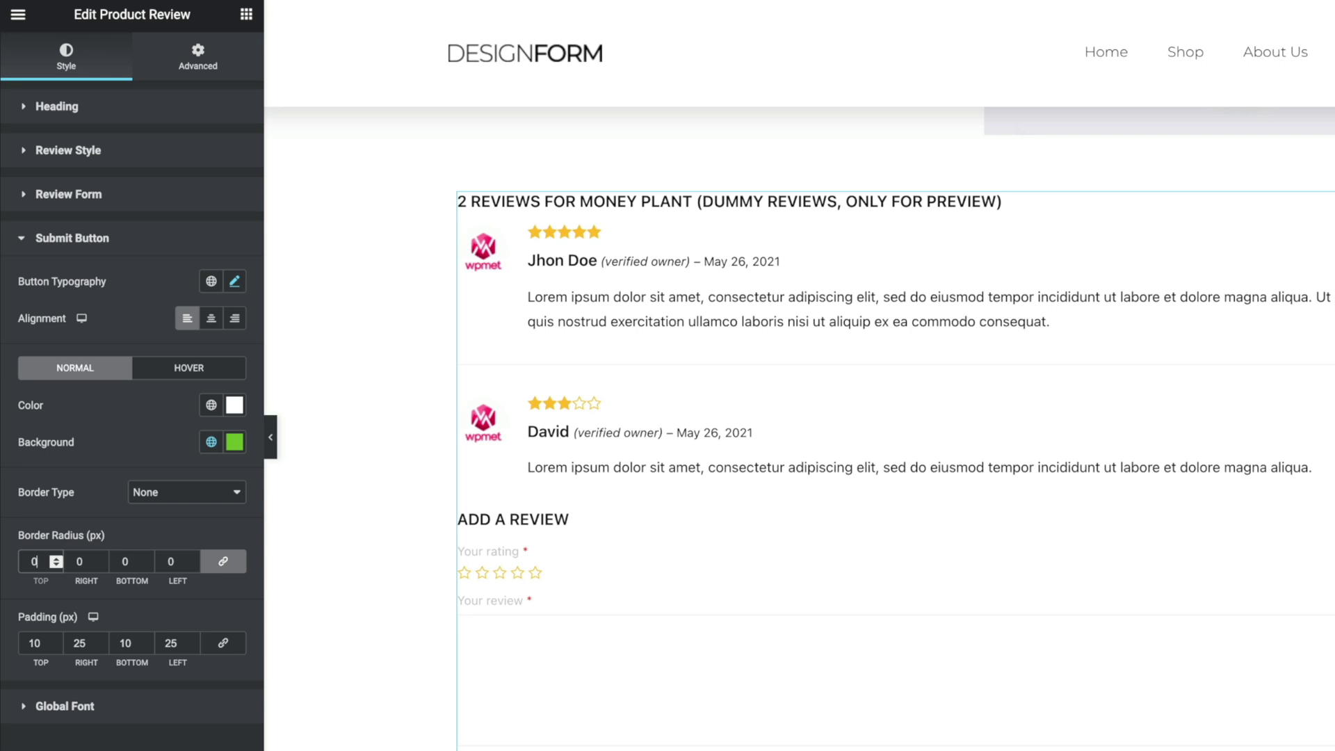
Paste the previously copied style onto the column that contains the Product Review widget.
{"action": "left_click", "coordinate": [410, 149]}
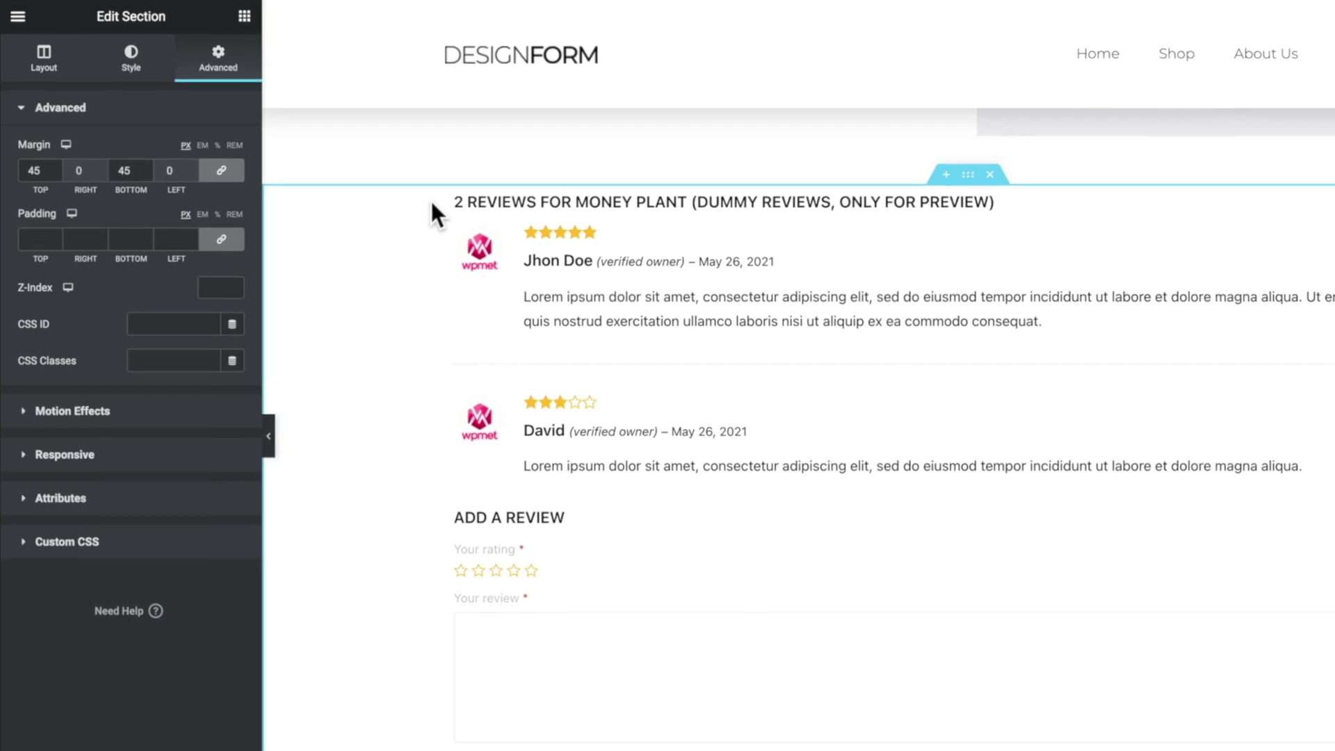
{"action": "left_click", "coordinate": [429, 211]}
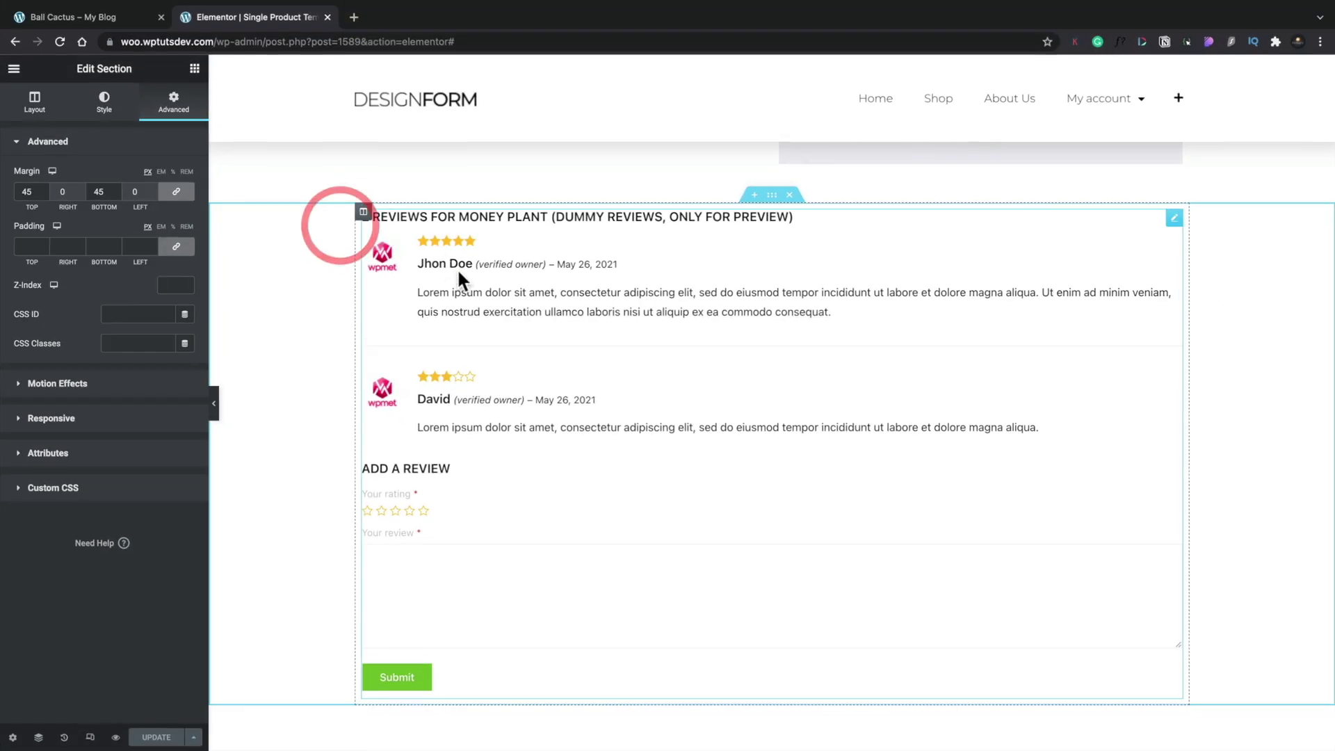
{"action": "left_click", "coordinate": [363, 211]}
{"action": "right_click", "coordinate": [364, 213]}
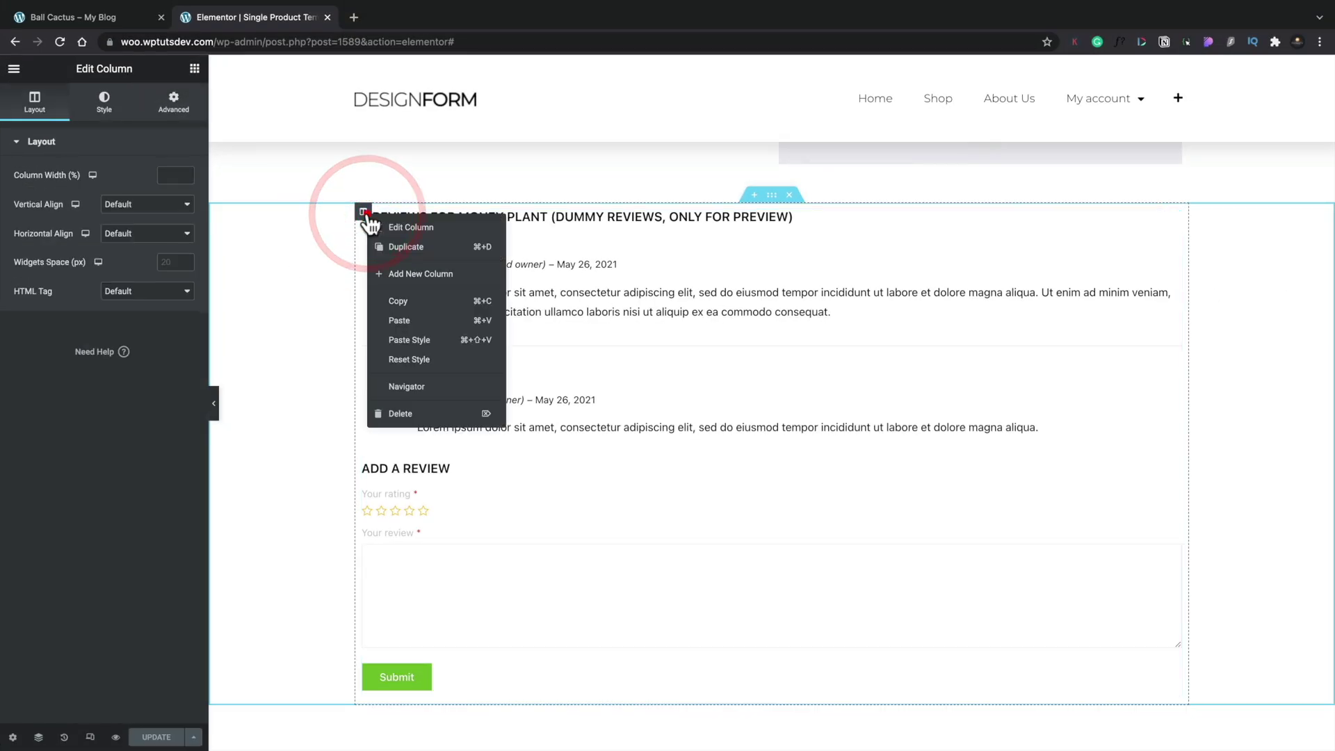
{"action": "left_click", "coordinate": [407, 341]}
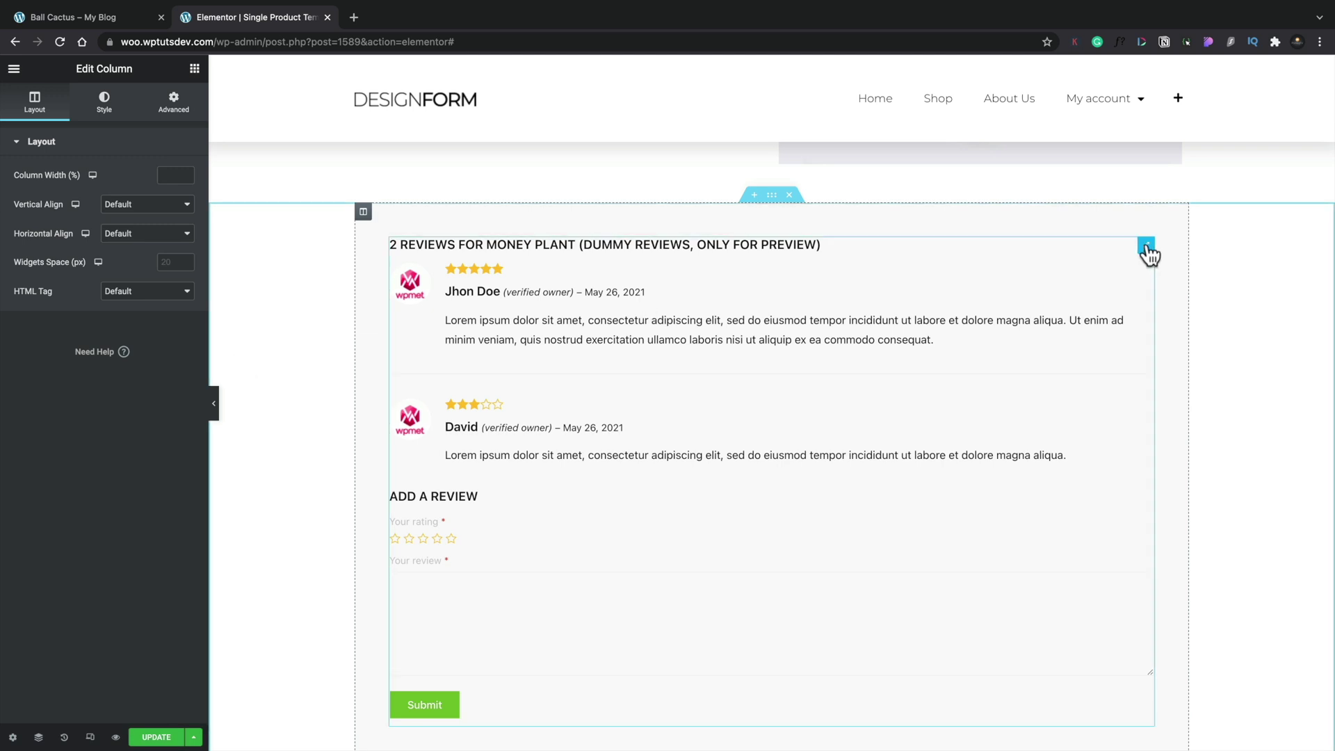
Give the Product Review widget a classic background with the white global color.
{"action": "left_click", "coordinate": [1148, 255]}
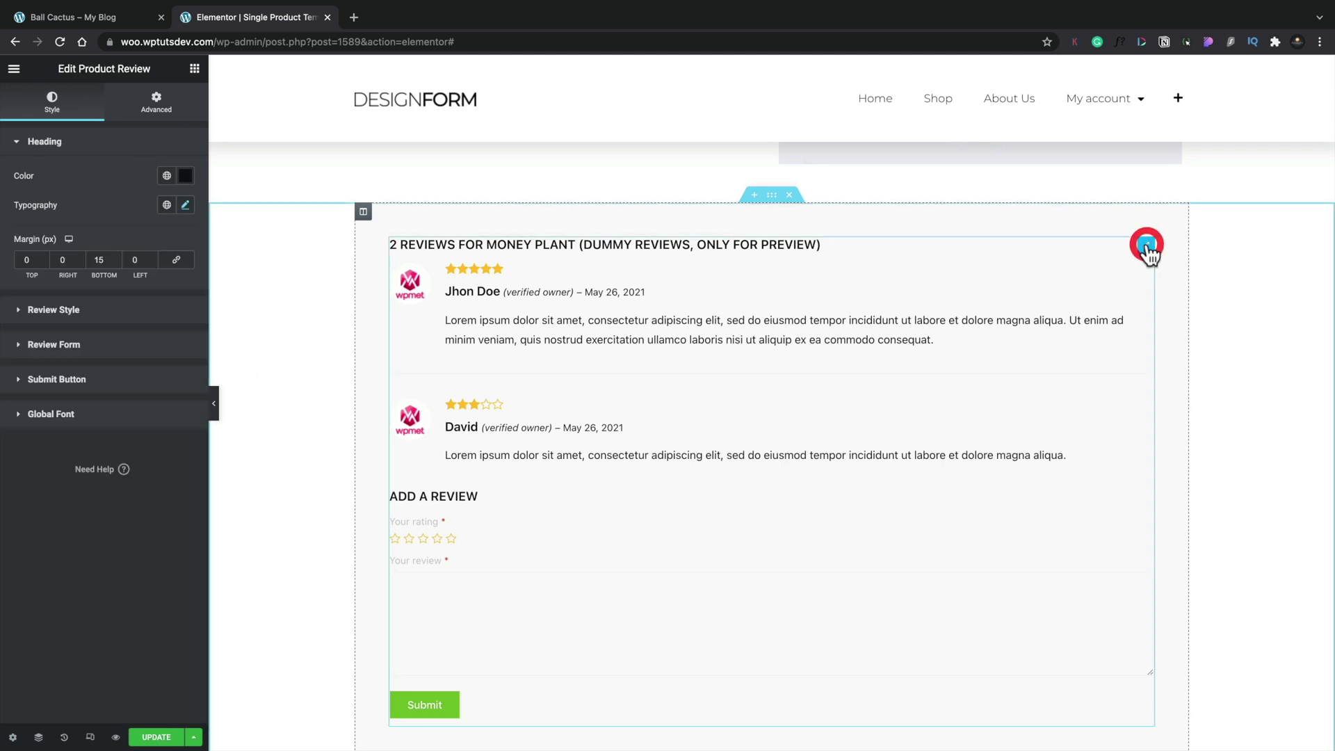
{"action": "left_click", "coordinate": [157, 104]}
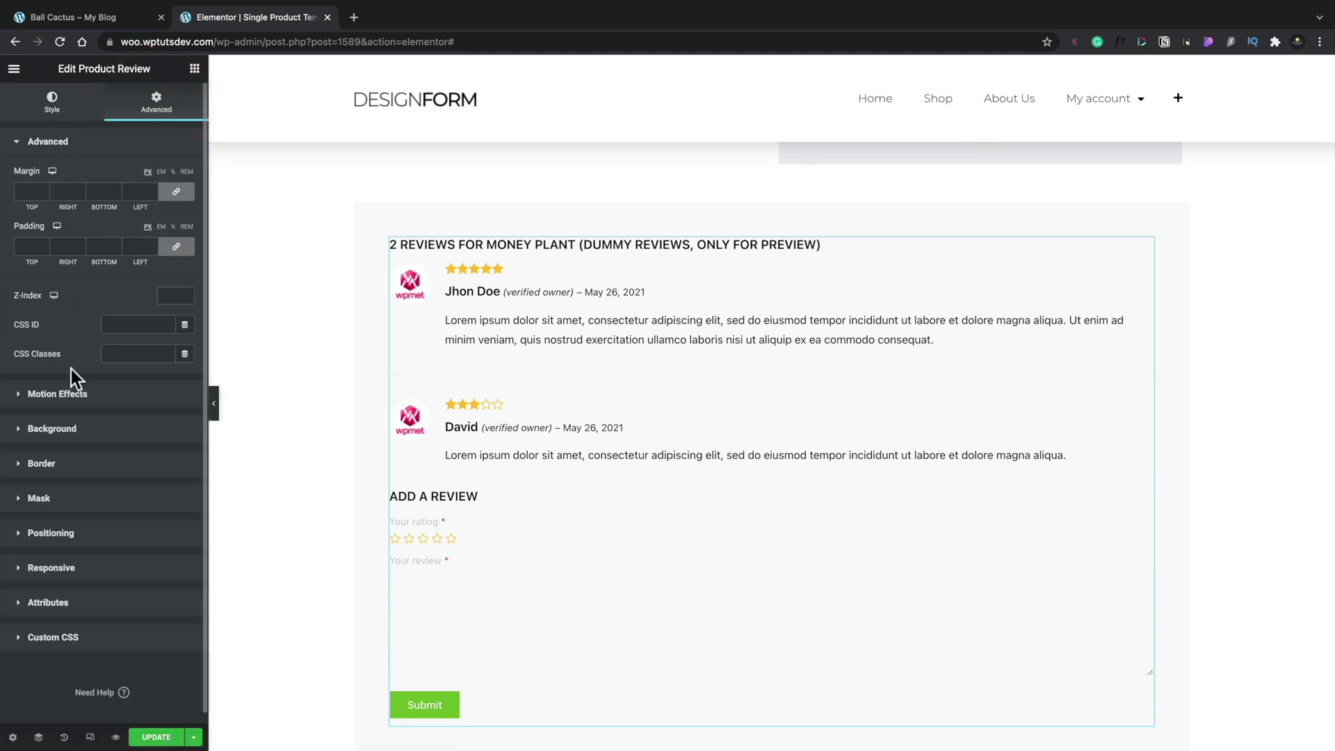
{"action": "left_click", "coordinate": [70, 429]}
{"action": "left_click", "coordinate": [166, 303]}
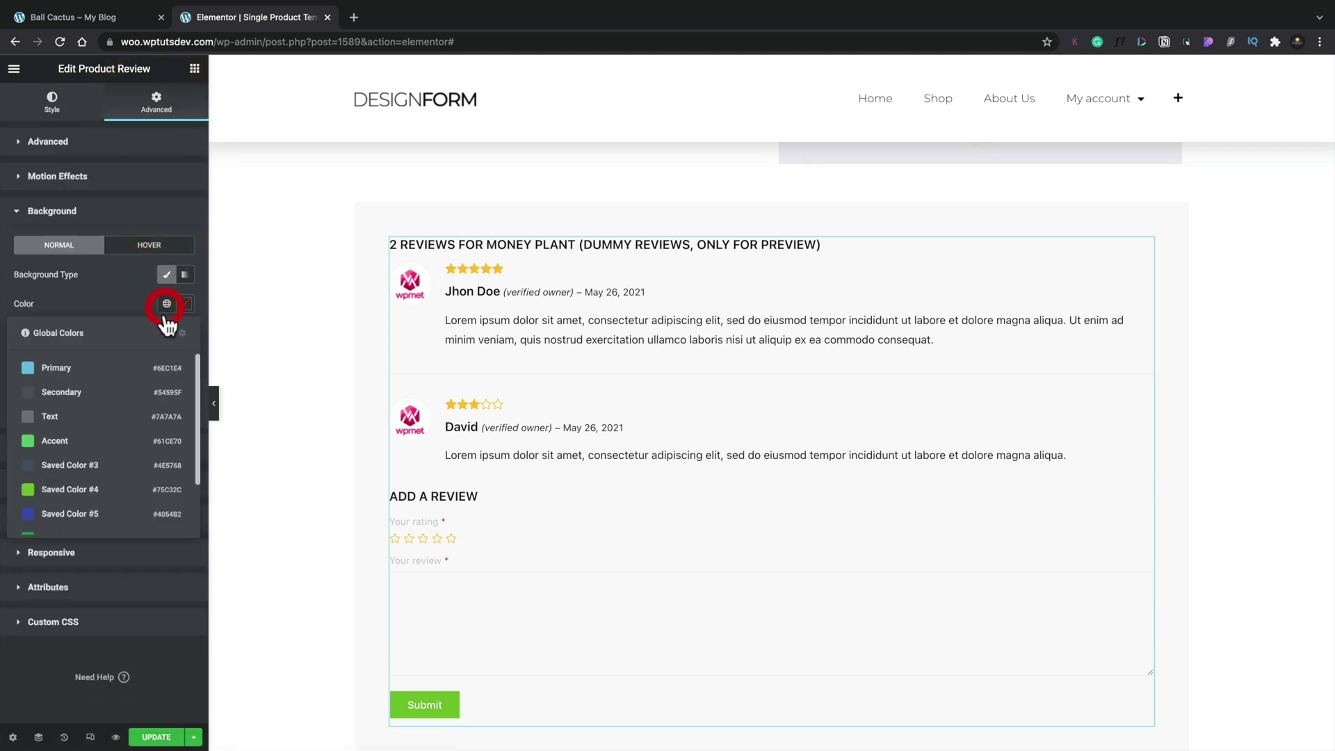
{"action": "left_click", "coordinate": [87, 518]}
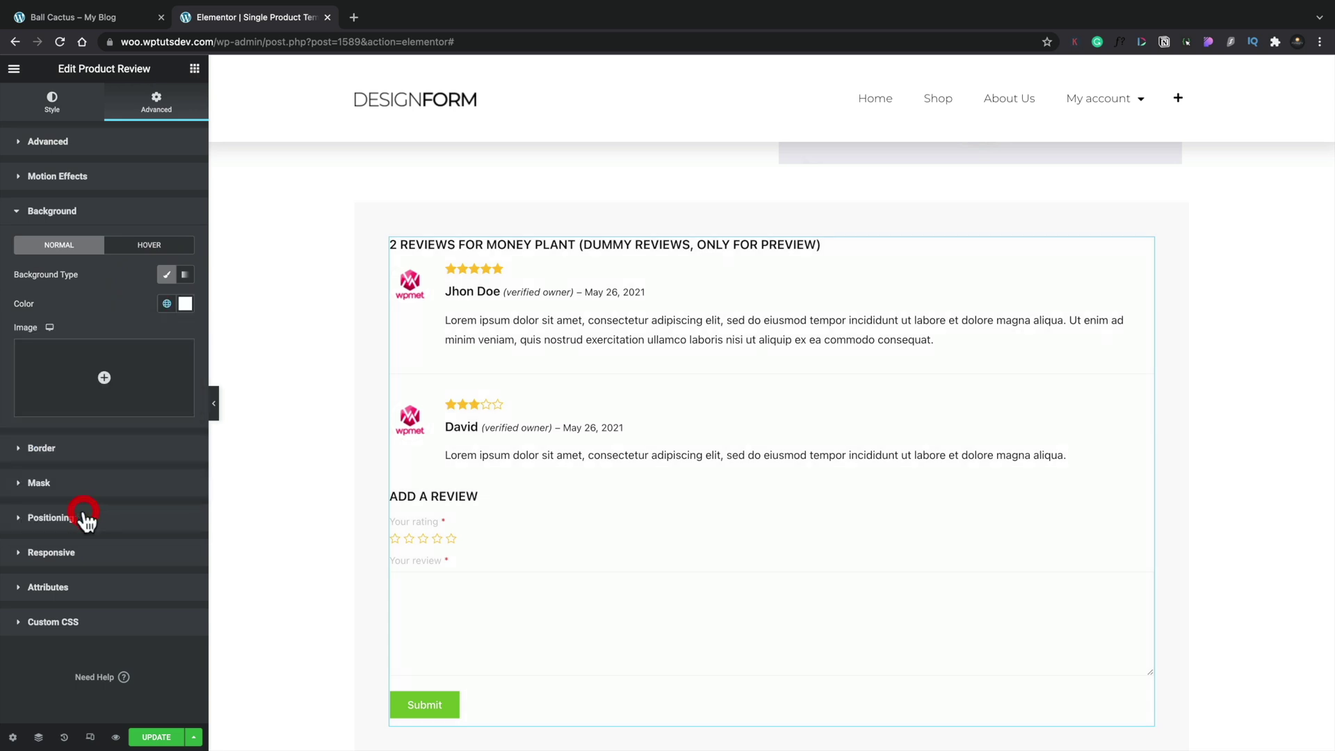
Set the Product Review widget's padding to 40 px on all sides and check the review section's spacing.
{"action": "left_click", "coordinate": [82, 142]}
{"action": "left_click", "coordinate": [19, 245]}
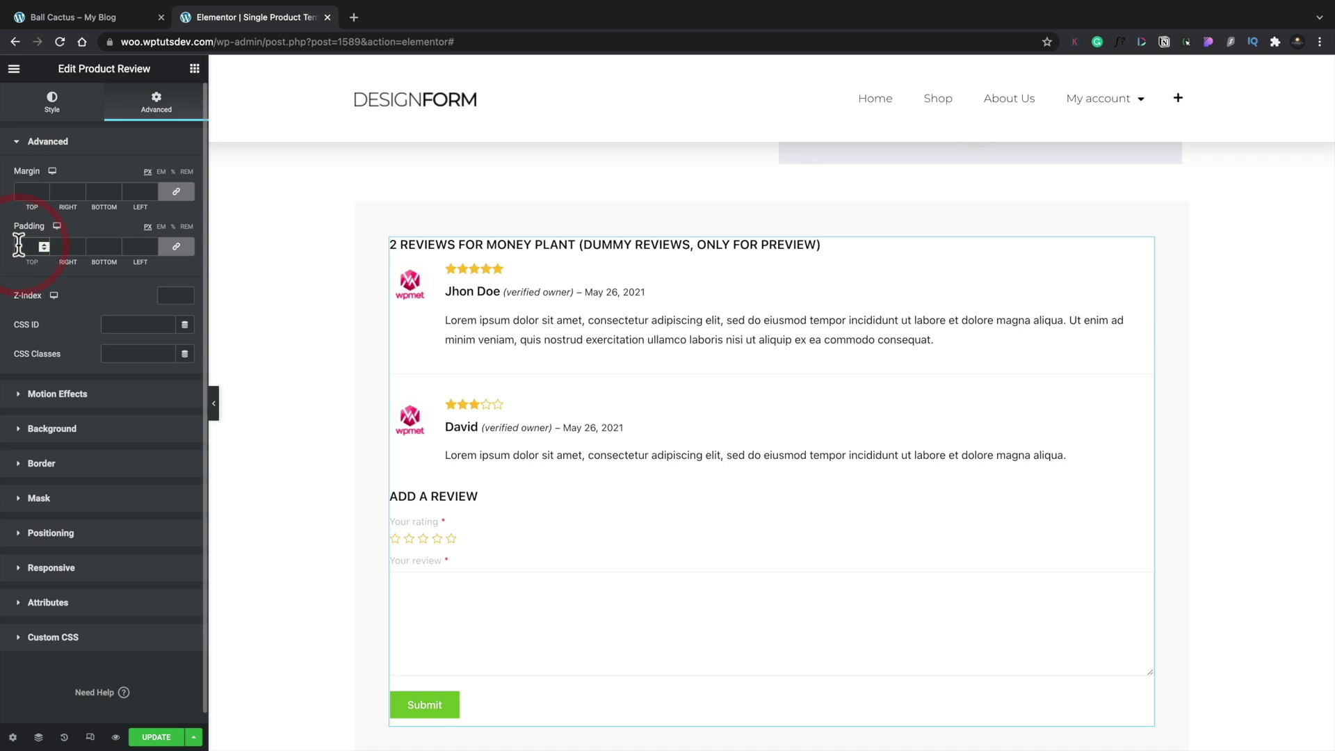
{"action": "type", "text": "40"}
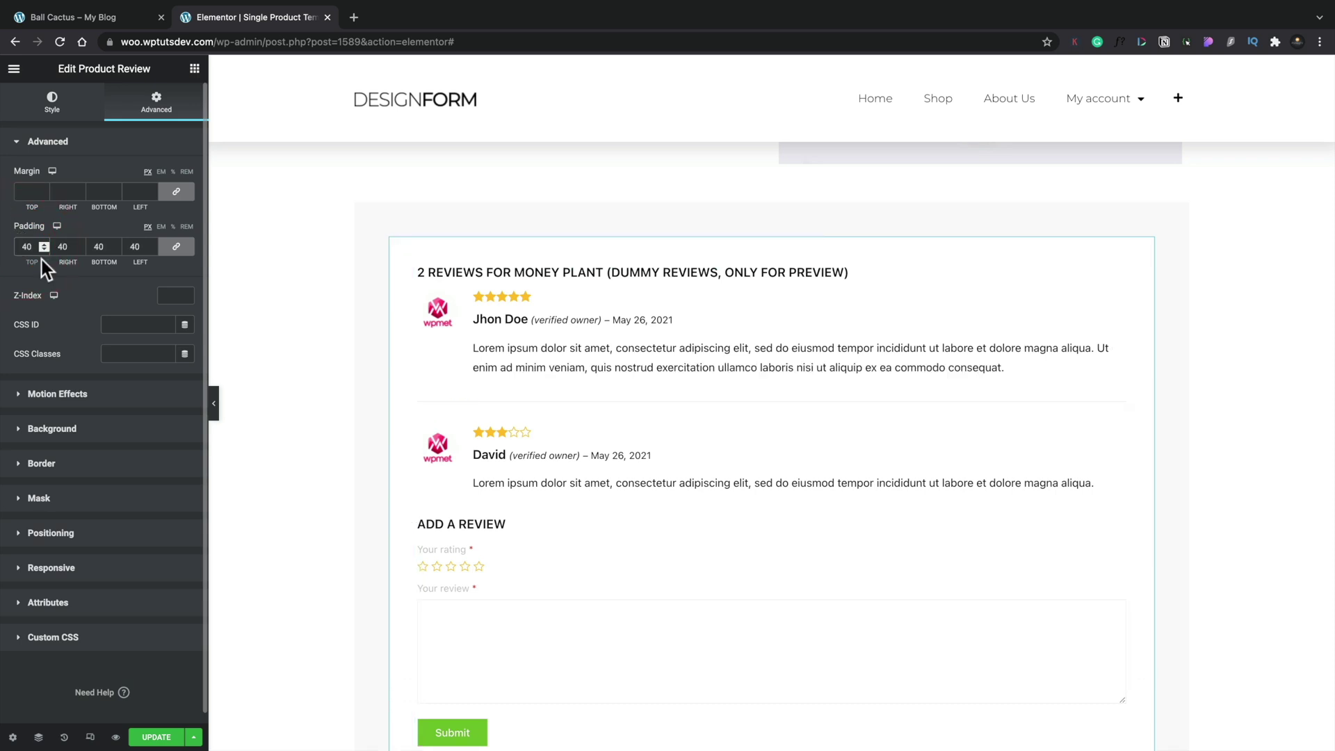
{"action": "left_click", "coordinate": [296, 461]}
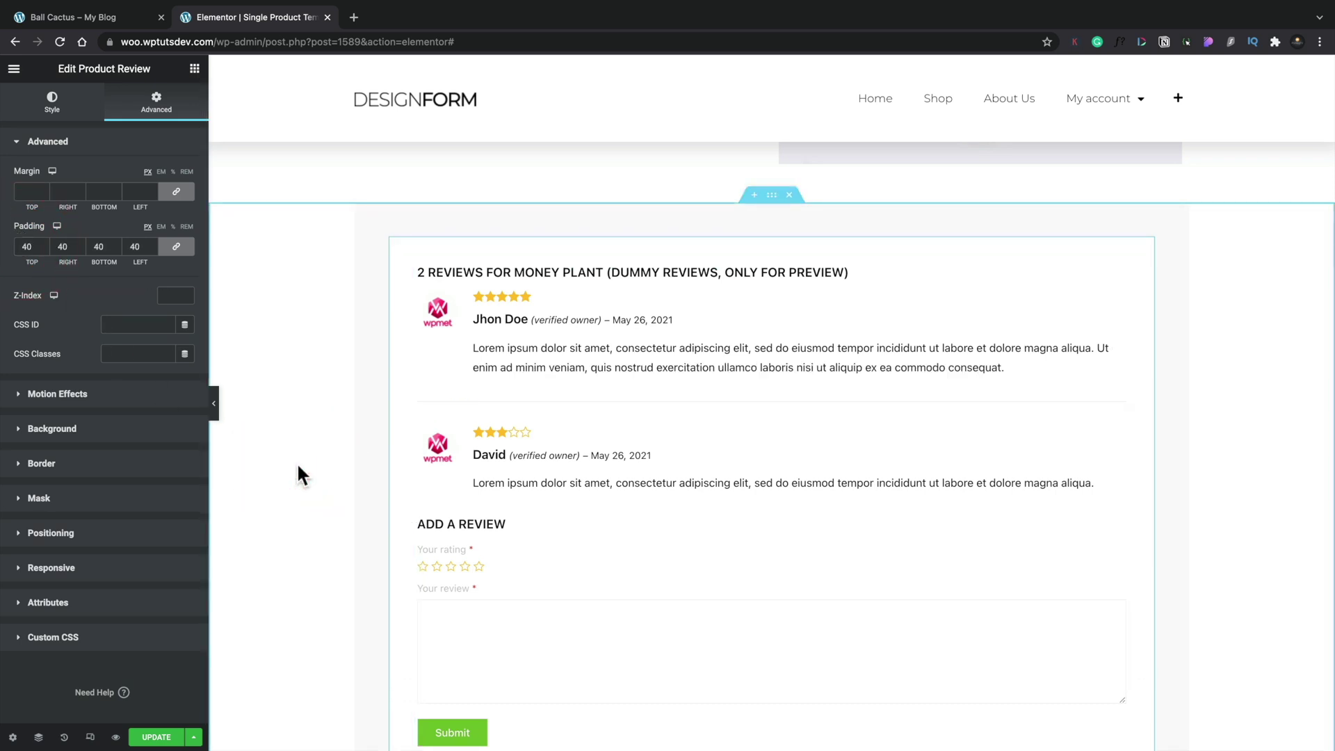
{"action": "scroll", "coordinate": [296, 461], "scroll_direction": "down", "scroll_amount": 3}
{"action": "scroll", "coordinate": [296, 461], "scroll_direction": "up", "scroll_amount": 5}
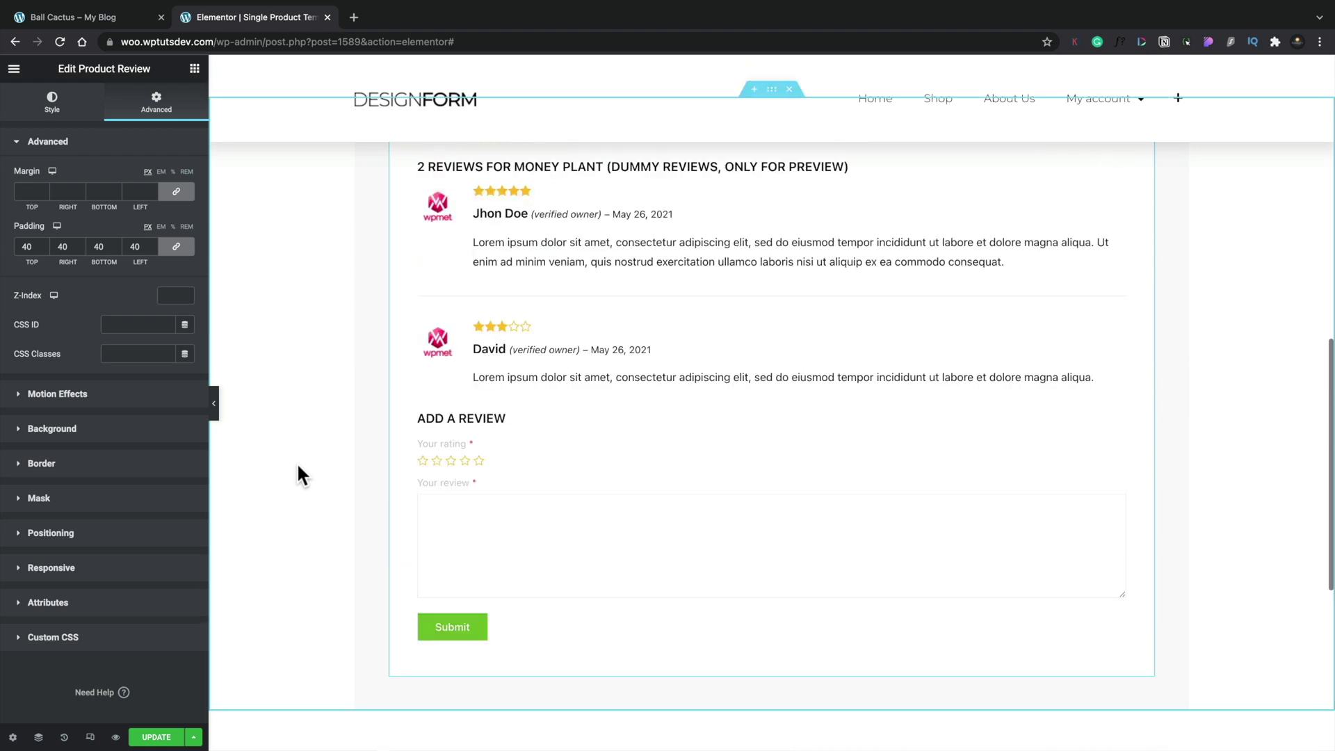
Create a new single-column section below the review section and add the ShopEngine Related Products widget to it.
{"action": "scroll", "coordinate": [296, 461], "scroll_direction": "down", "scroll_amount": 3}
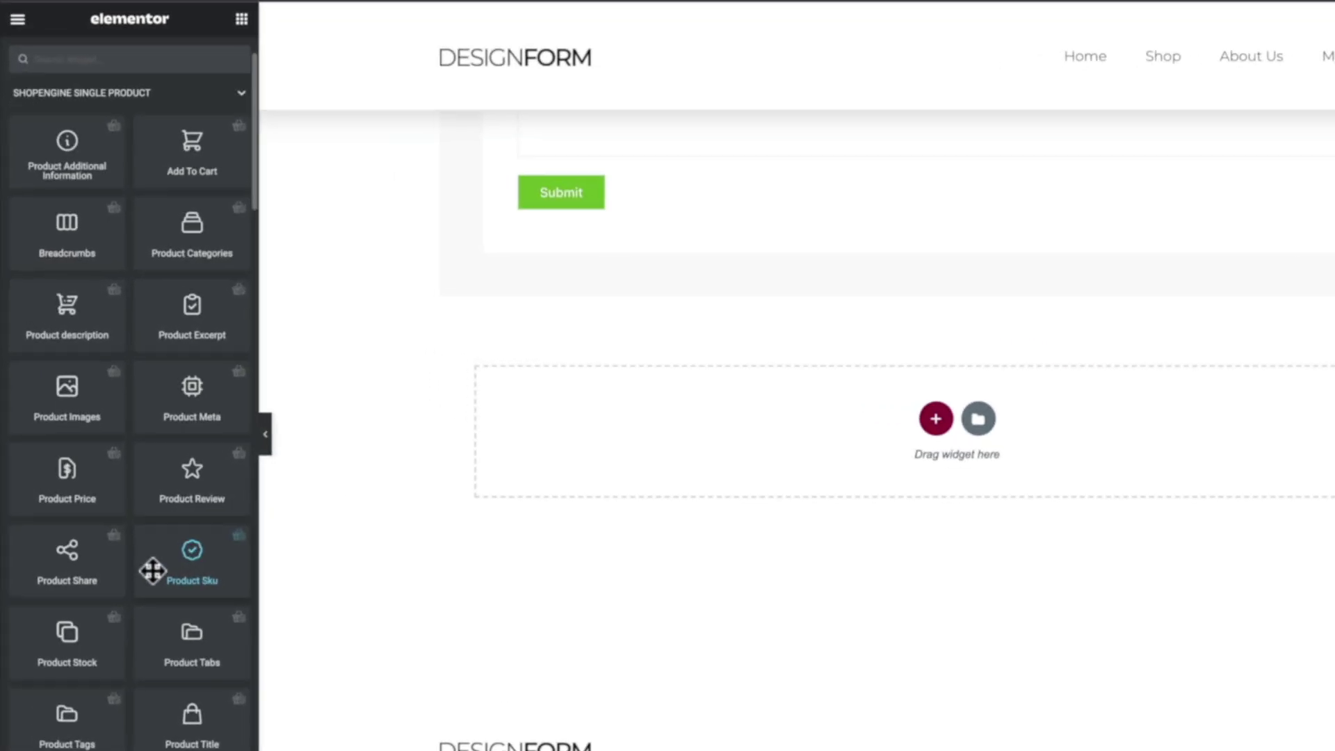
{"action": "scroll", "coordinate": [153, 570], "scroll_direction": "down", "scroll_amount": 2}
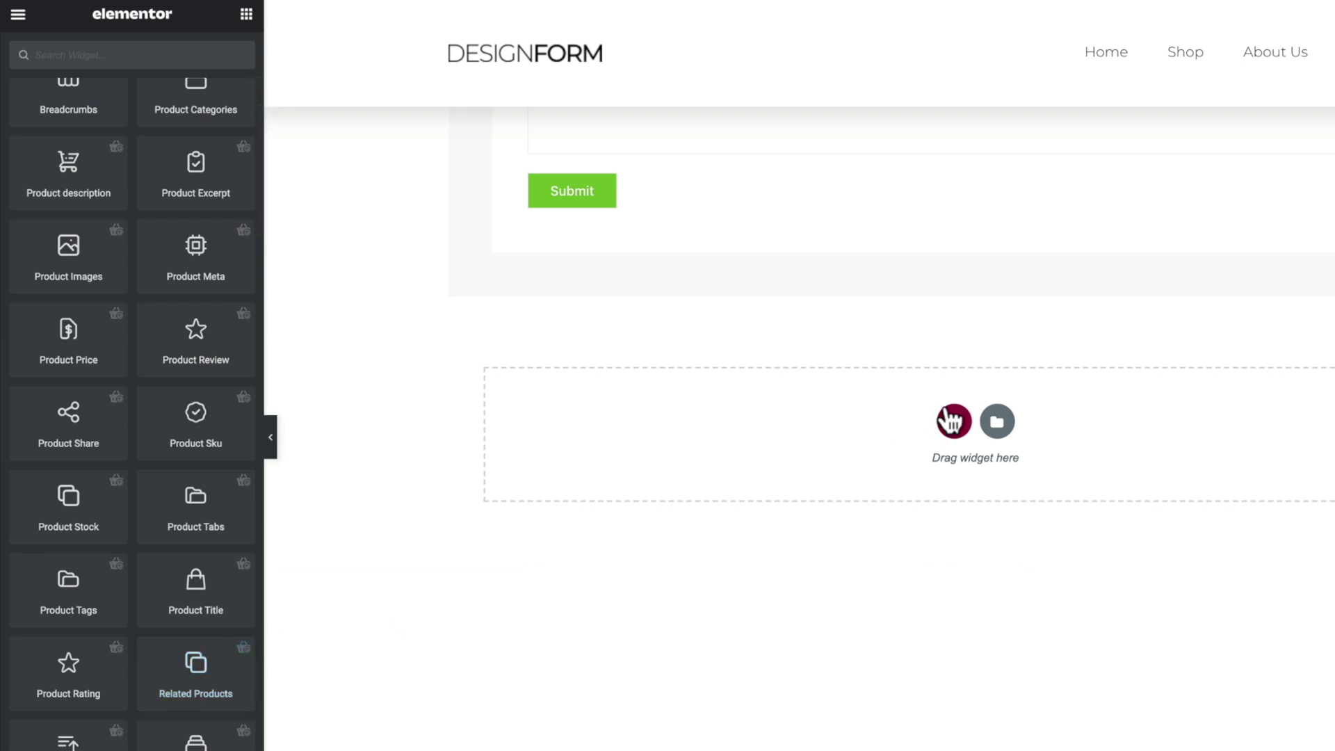
{"action": "left_click", "coordinate": [956, 423]}
{"action": "left_click", "coordinate": [748, 474]}
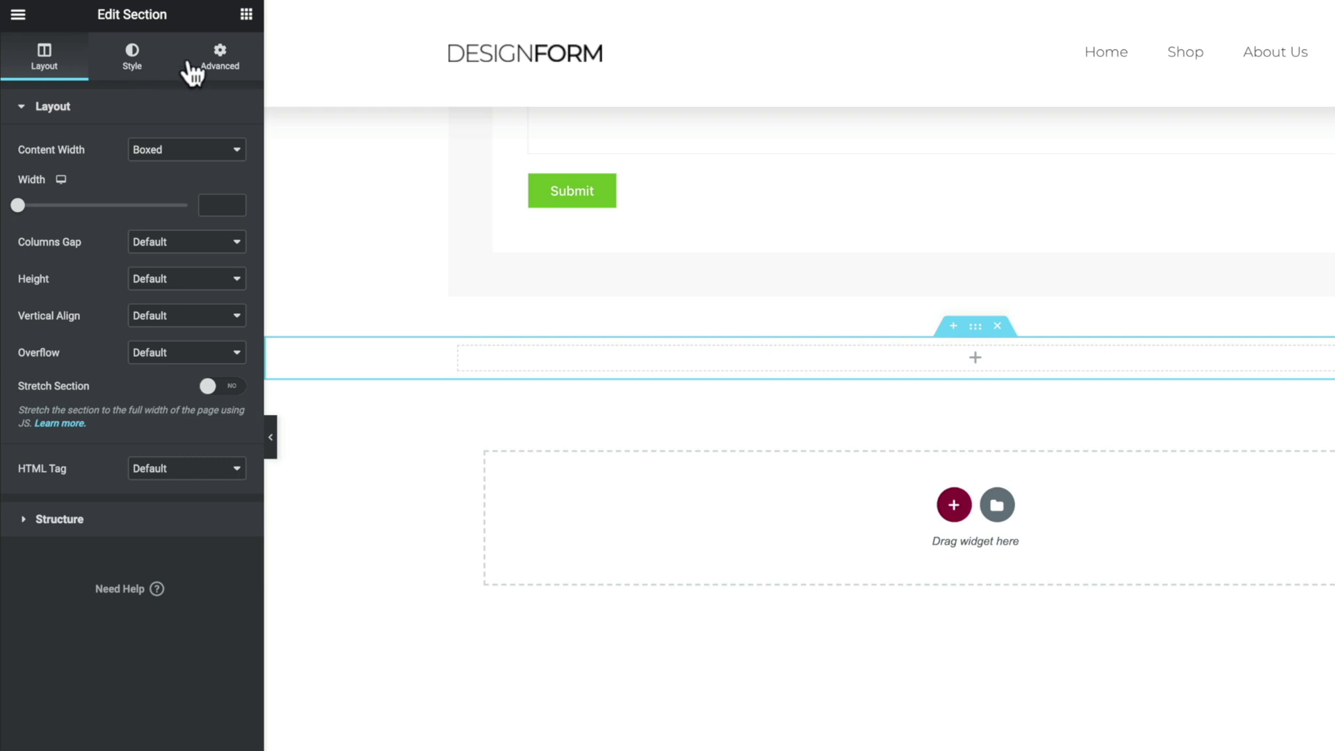
{"action": "left_click", "coordinate": [246, 14]}
{"action": "scroll", "coordinate": [111, 537], "scroll_direction": "down", "scroll_amount": 3}
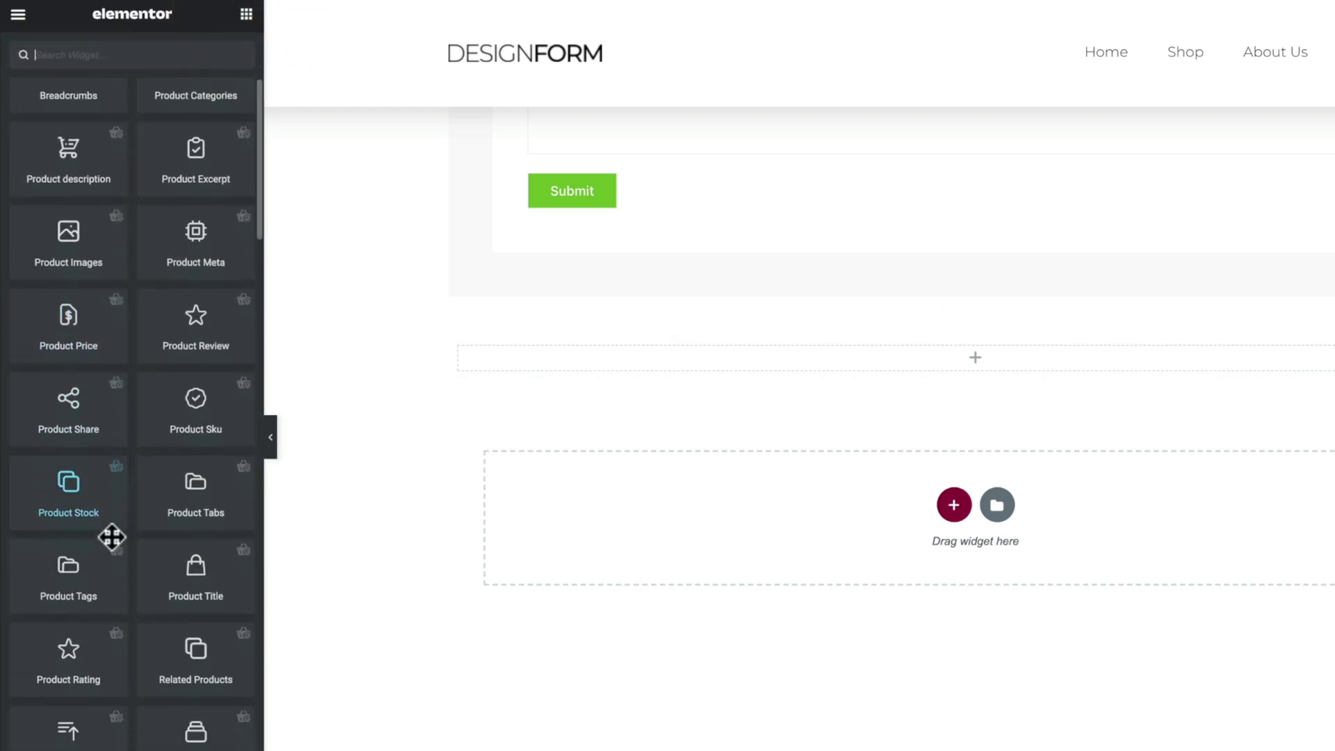
{"action": "left_click_drag", "start_coordinate": [125, 552], "coordinate": [732, 358]}
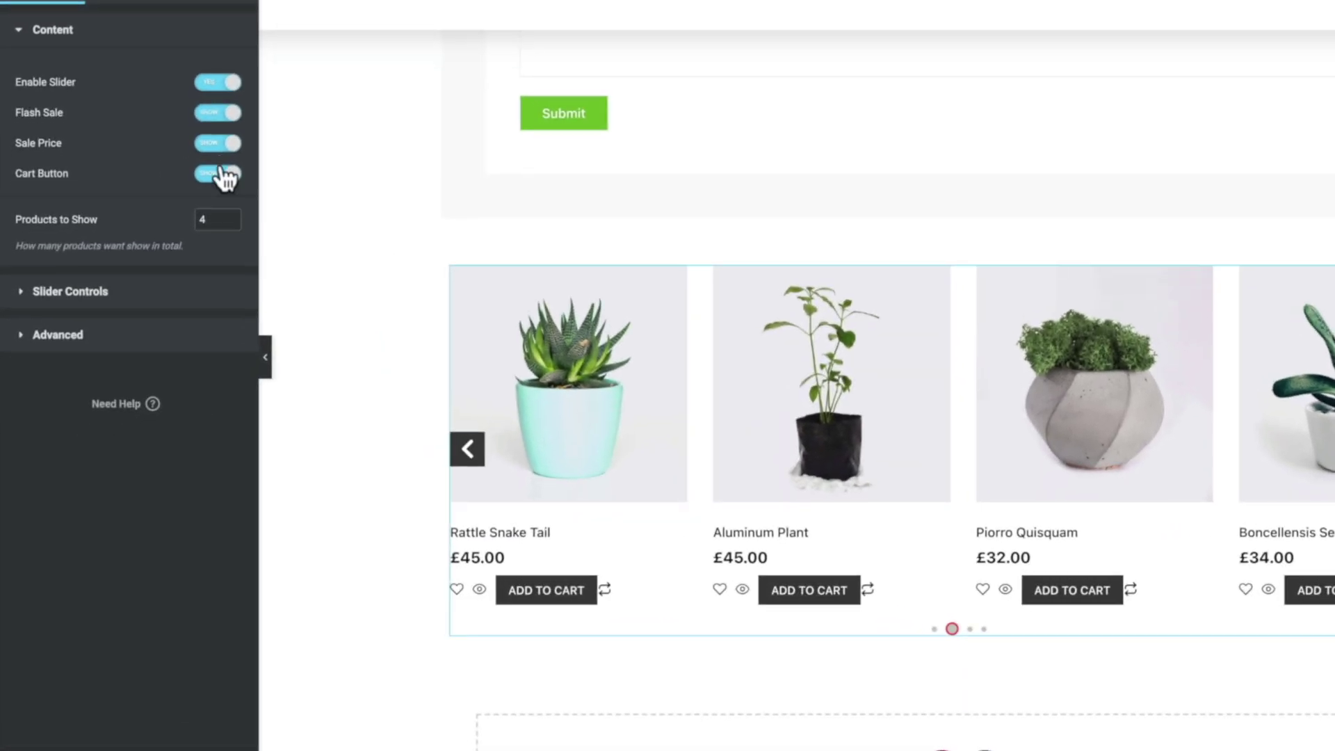
Disable the Related Products slider and hide its Flash Sale badge, Sale Price and Cart Button.
{"action": "left_click", "coordinate": [214, 79]}
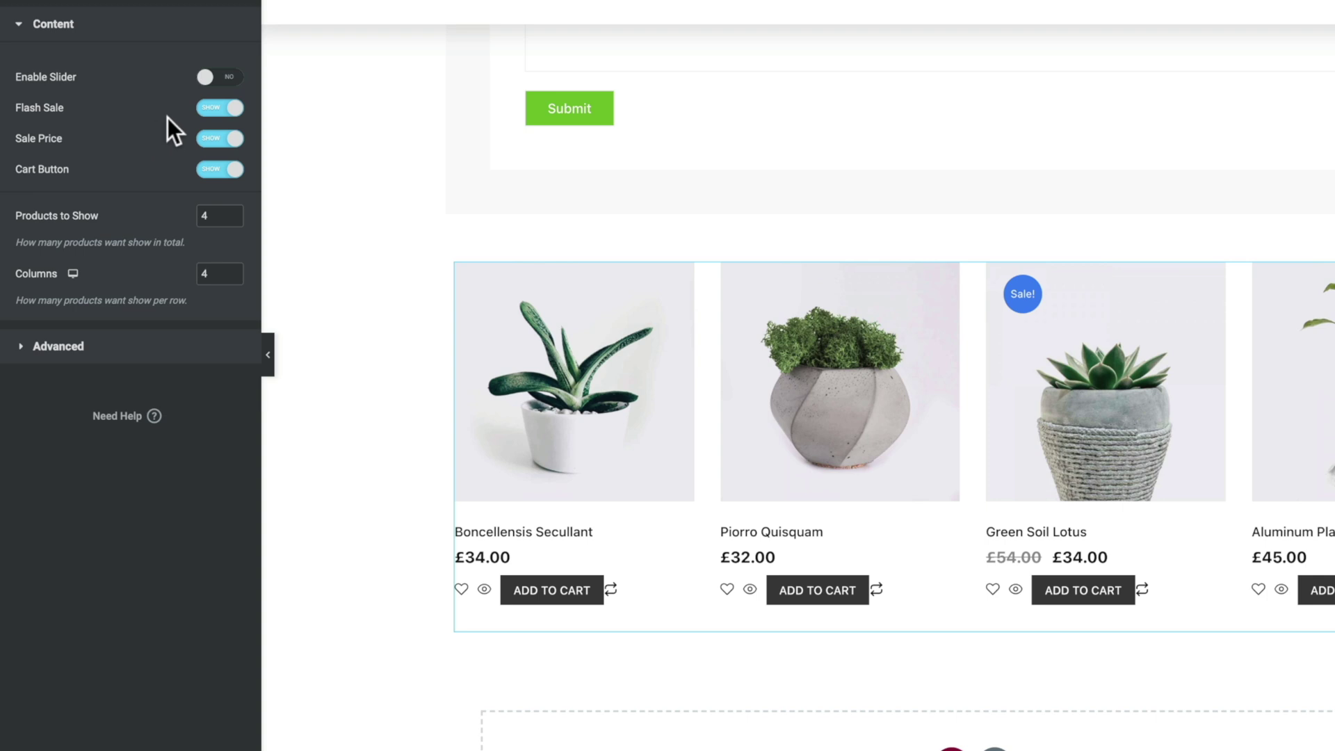
{"action": "left_click", "coordinate": [217, 109]}
{"action": "left_click", "coordinate": [217, 141]}
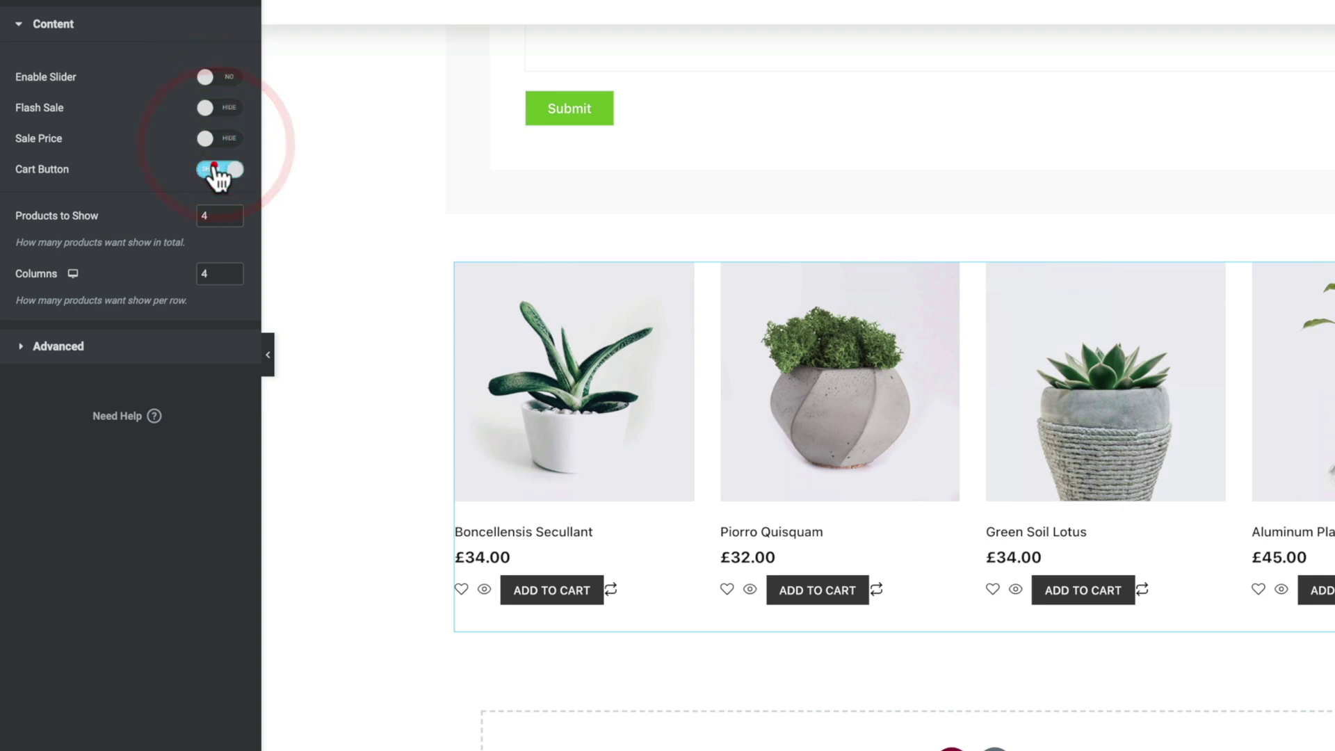
{"action": "left_click", "coordinate": [216, 169]}
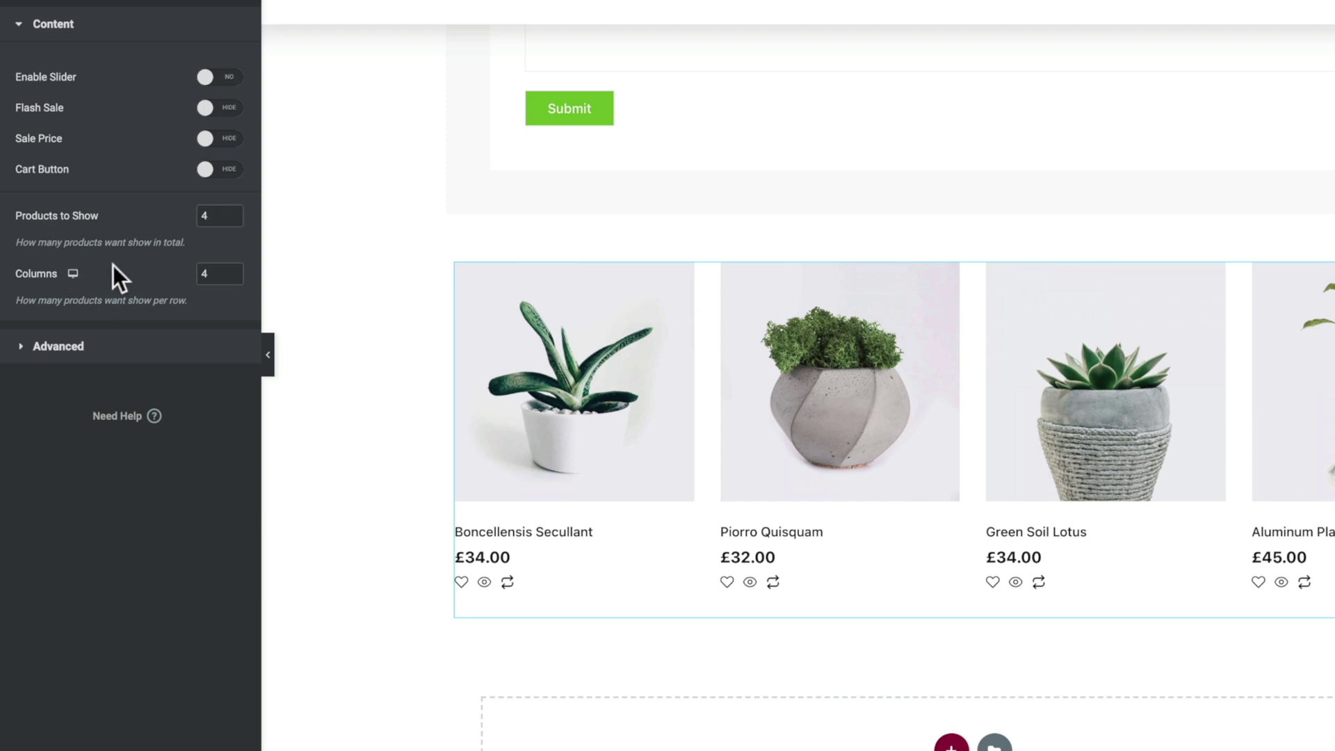
Check the Related Products column settings in tablet and mobile views, and return to the desktop view.
{"action": "left_click", "coordinate": [76, 278]}
{"action": "left_click", "coordinate": [191, 472]}
{"action": "left_click", "coordinate": [73, 273]}
{"action": "left_click", "coordinate": [75, 294]}
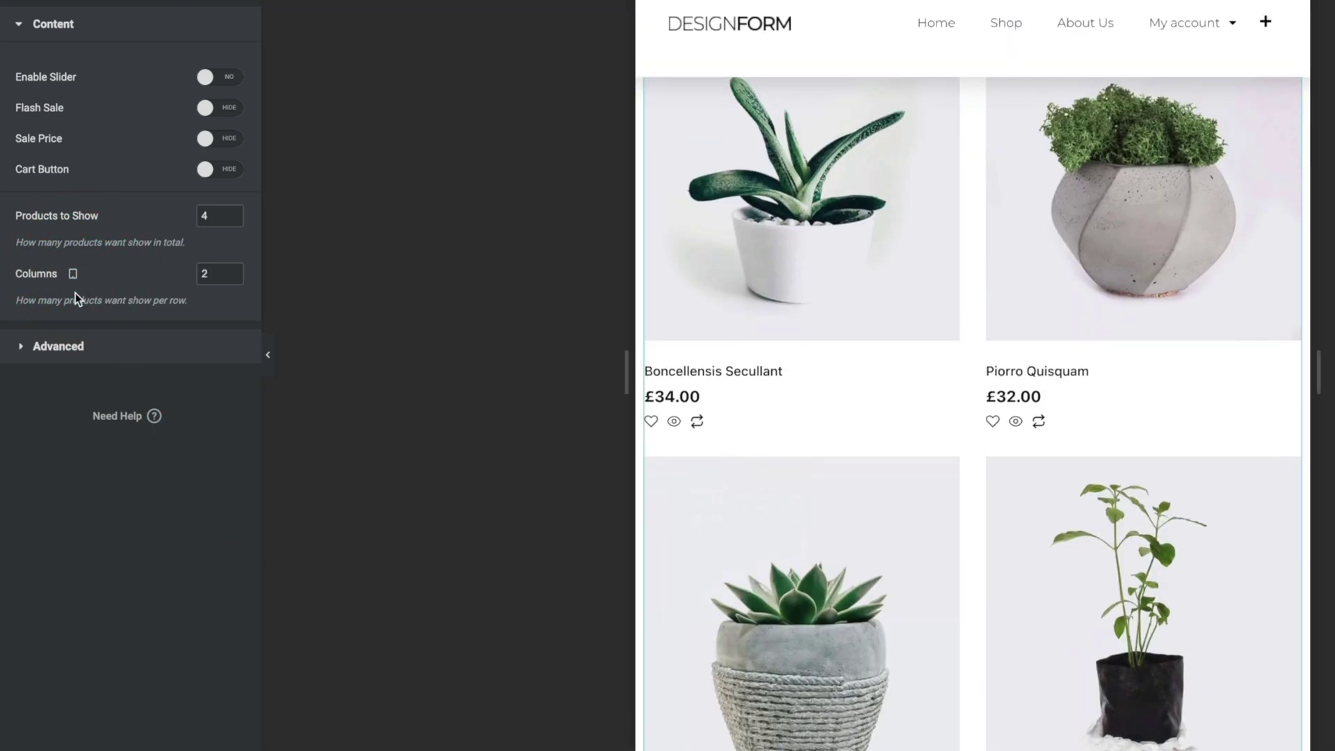
{"action": "left_click", "coordinate": [73, 274]}
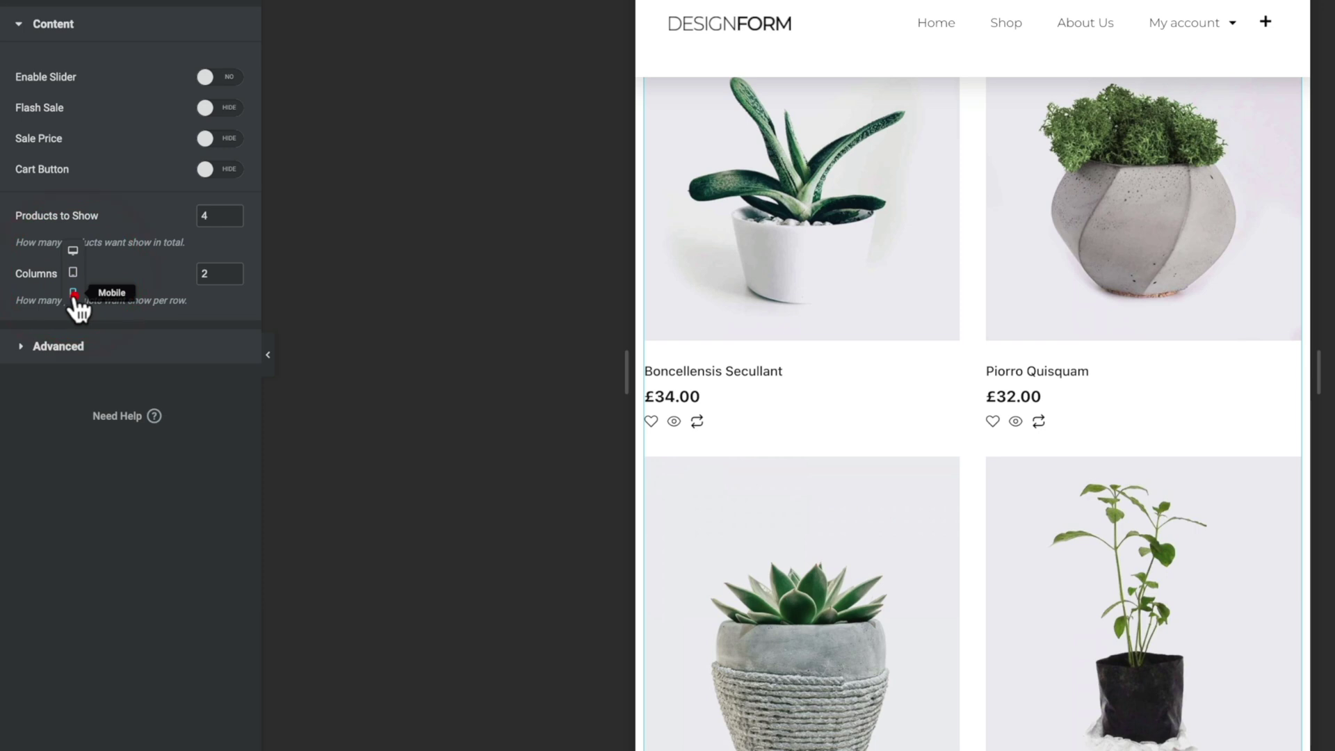
{"action": "left_click", "coordinate": [77, 304]}
{"action": "left_click", "coordinate": [73, 273]}
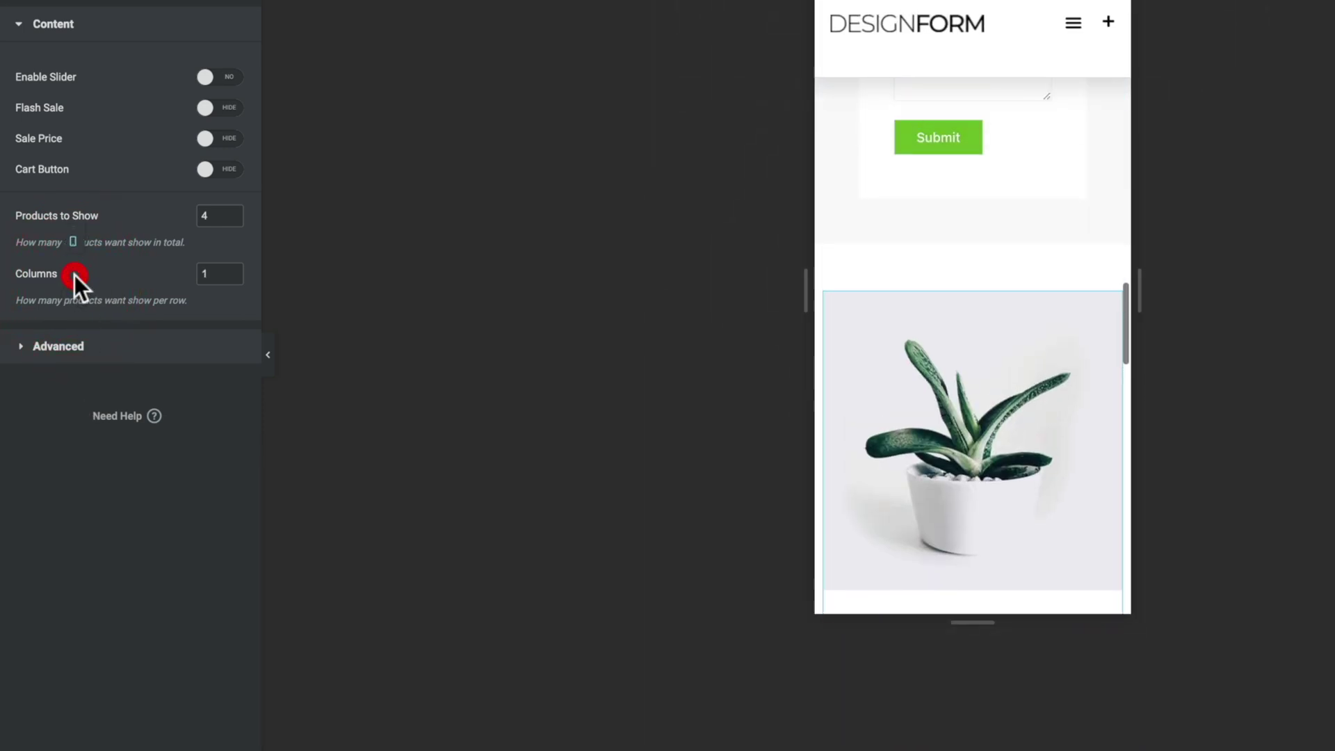
{"action": "left_click", "coordinate": [74, 230]}
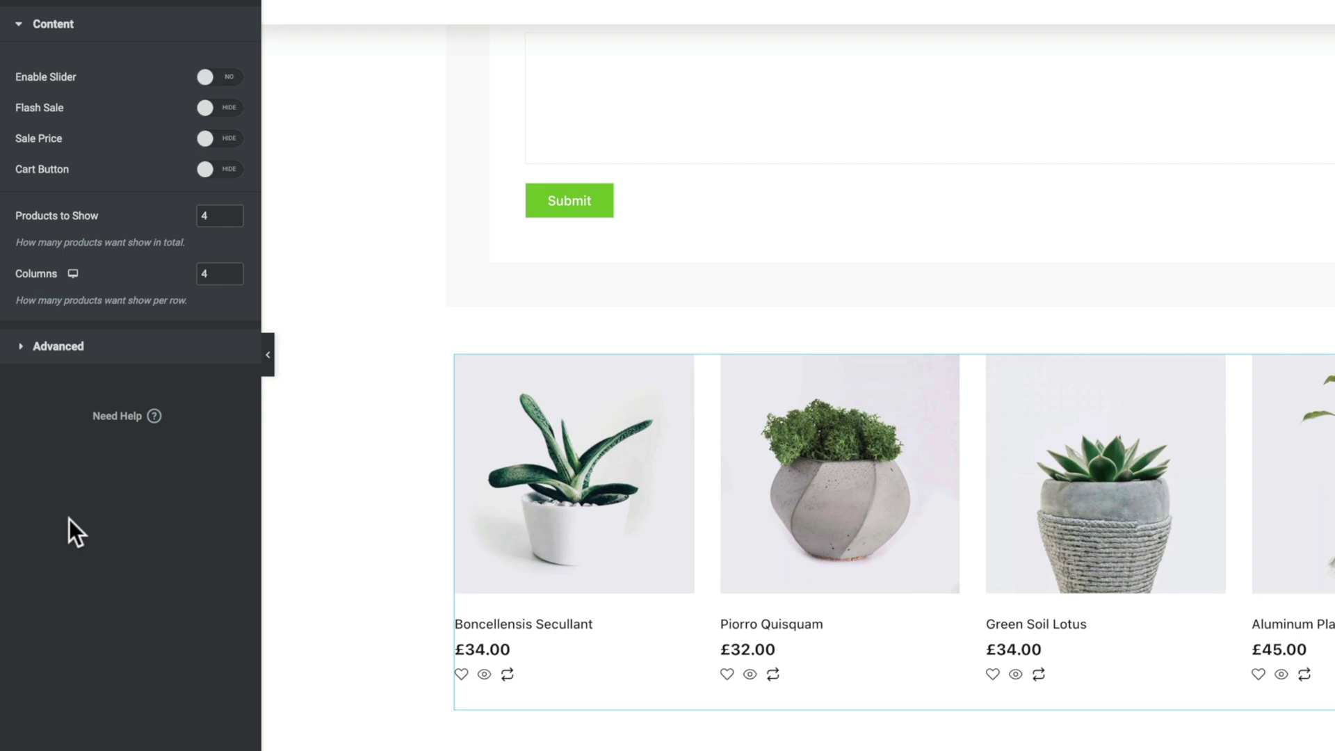
Review the Order By choices in the Related Products widget's advanced settings, keeping Random selected.
{"action": "left_click", "coordinate": [72, 347]}
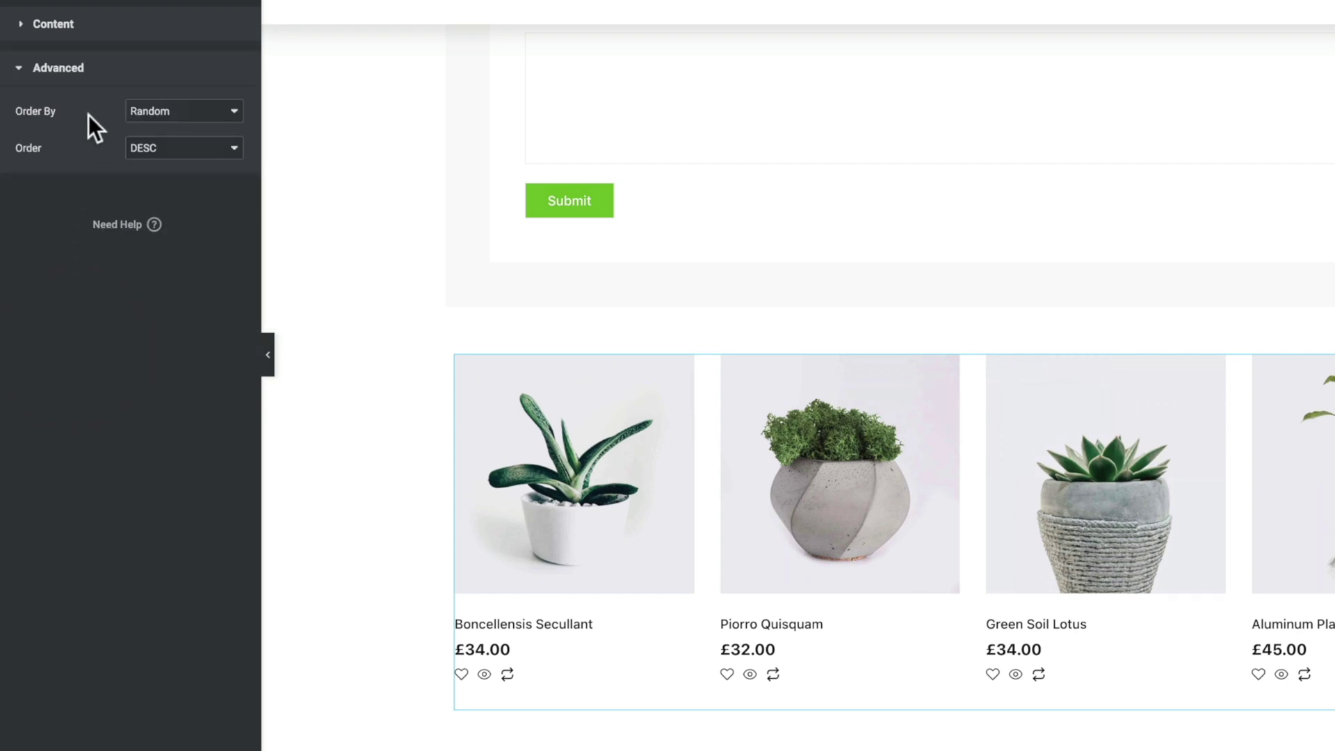
{"action": "left_click", "coordinate": [152, 115]}
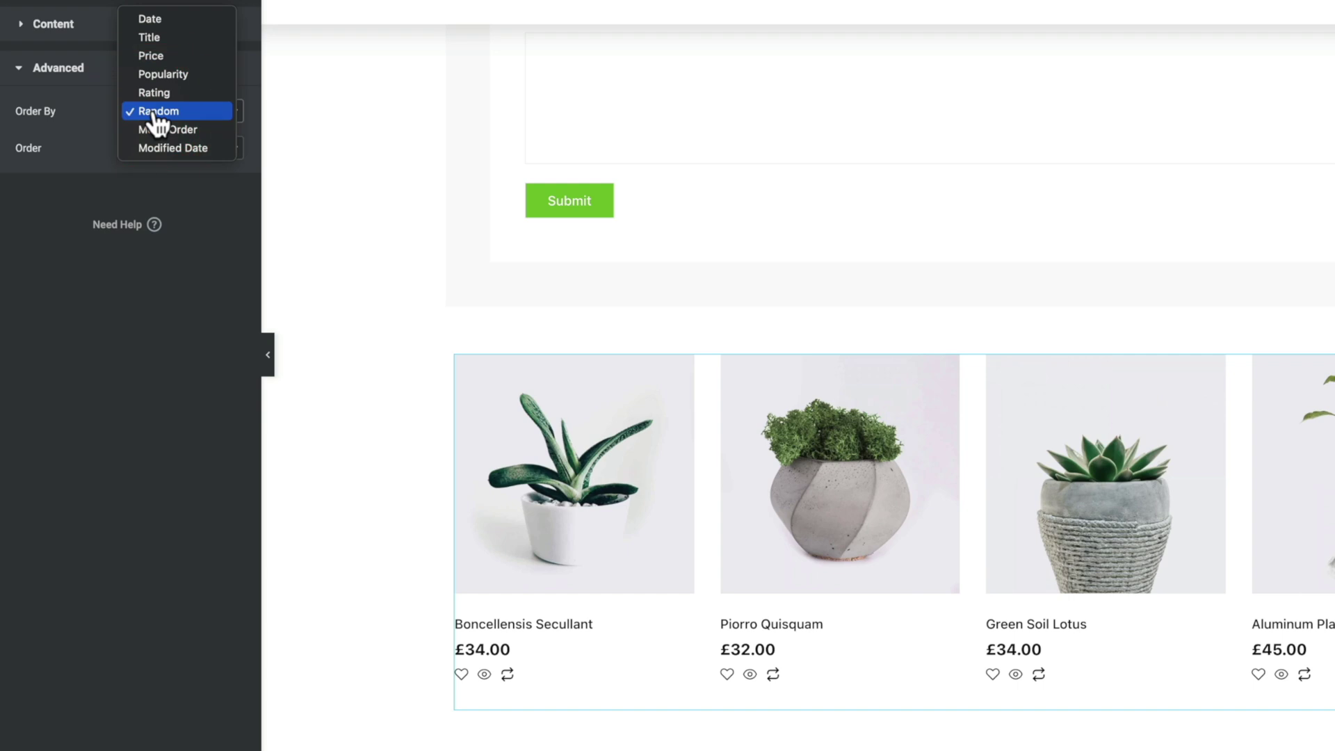
{"action": "left_click", "coordinate": [77, 229]}
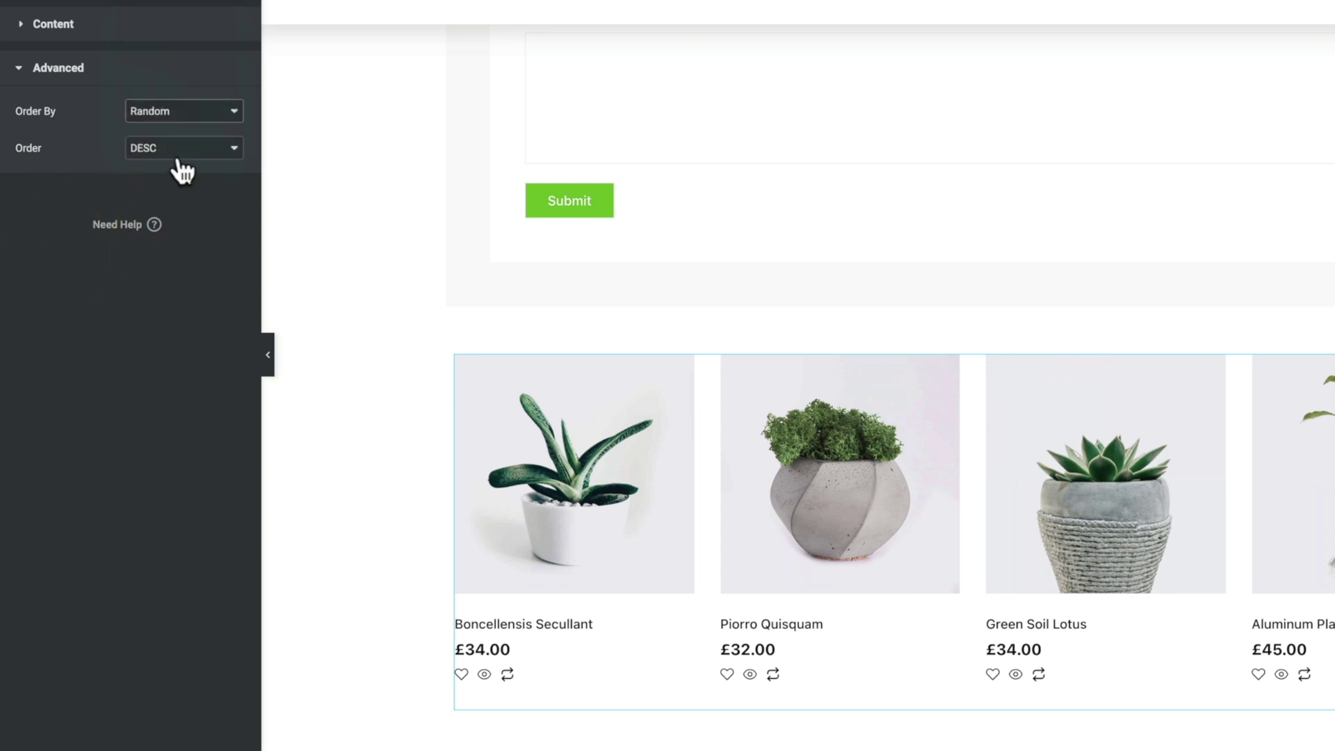
Keep the Related Products order at DESC and centre-align the text of the product items.
{"action": "left_click", "coordinate": [179, 158]}
{"action": "left_click", "coordinate": [174, 285]}
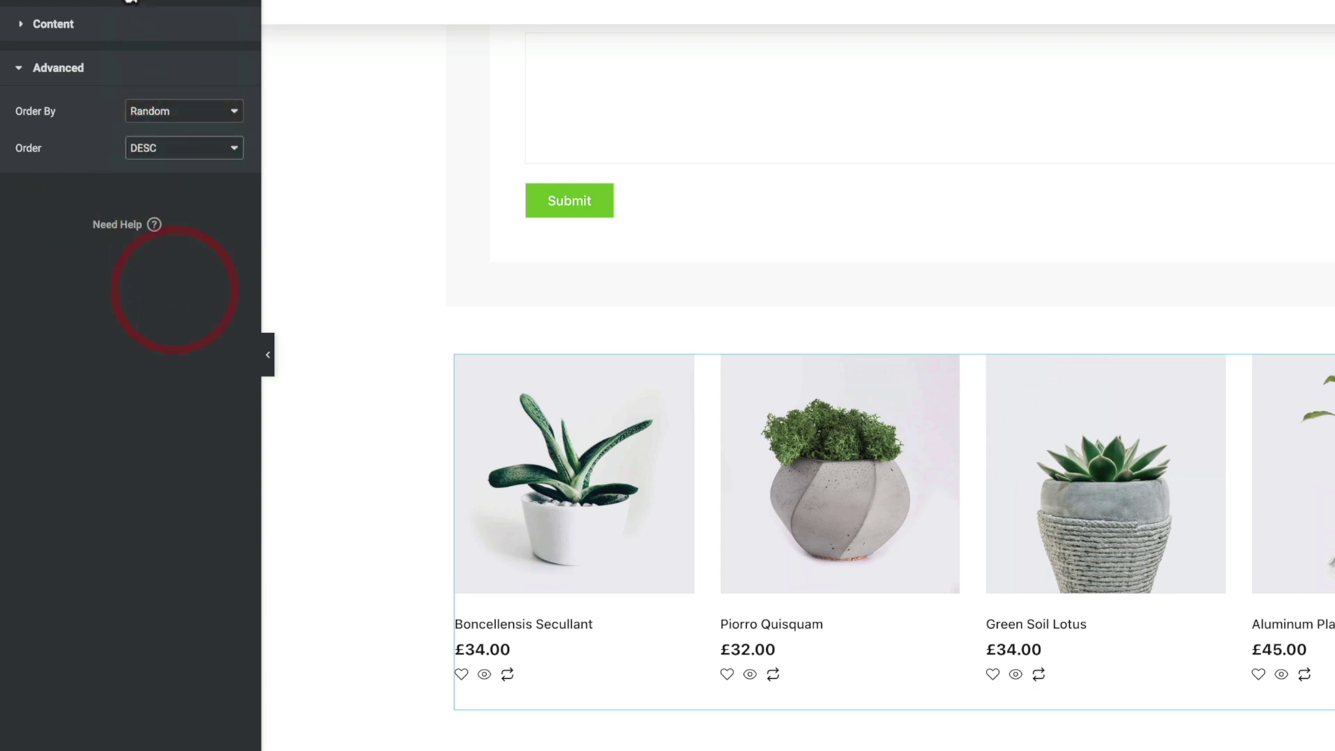
{"action": "left_click", "coordinate": [127, 2]}
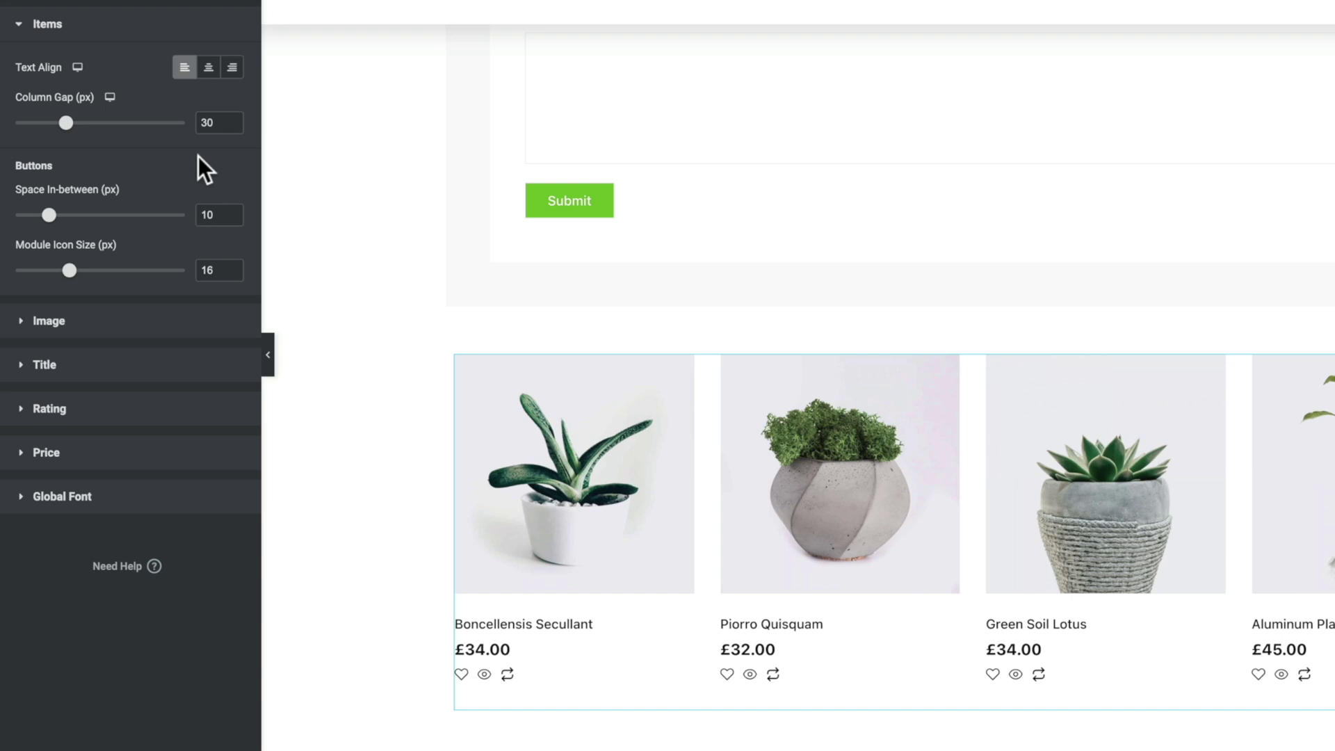
{"action": "left_click", "coordinate": [208, 68]}
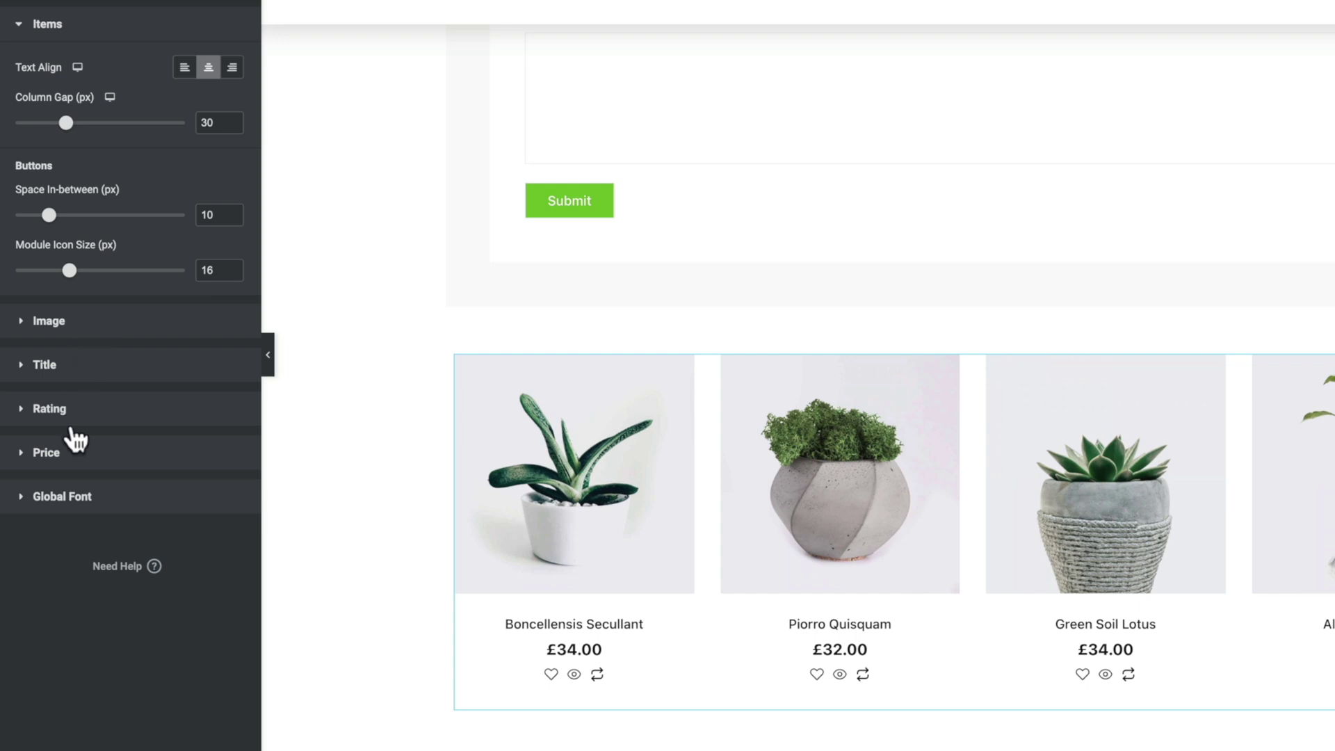
Review the Global Font family choices for the Related Products widget, keeping Default.
{"action": "left_click", "coordinate": [68, 495]}
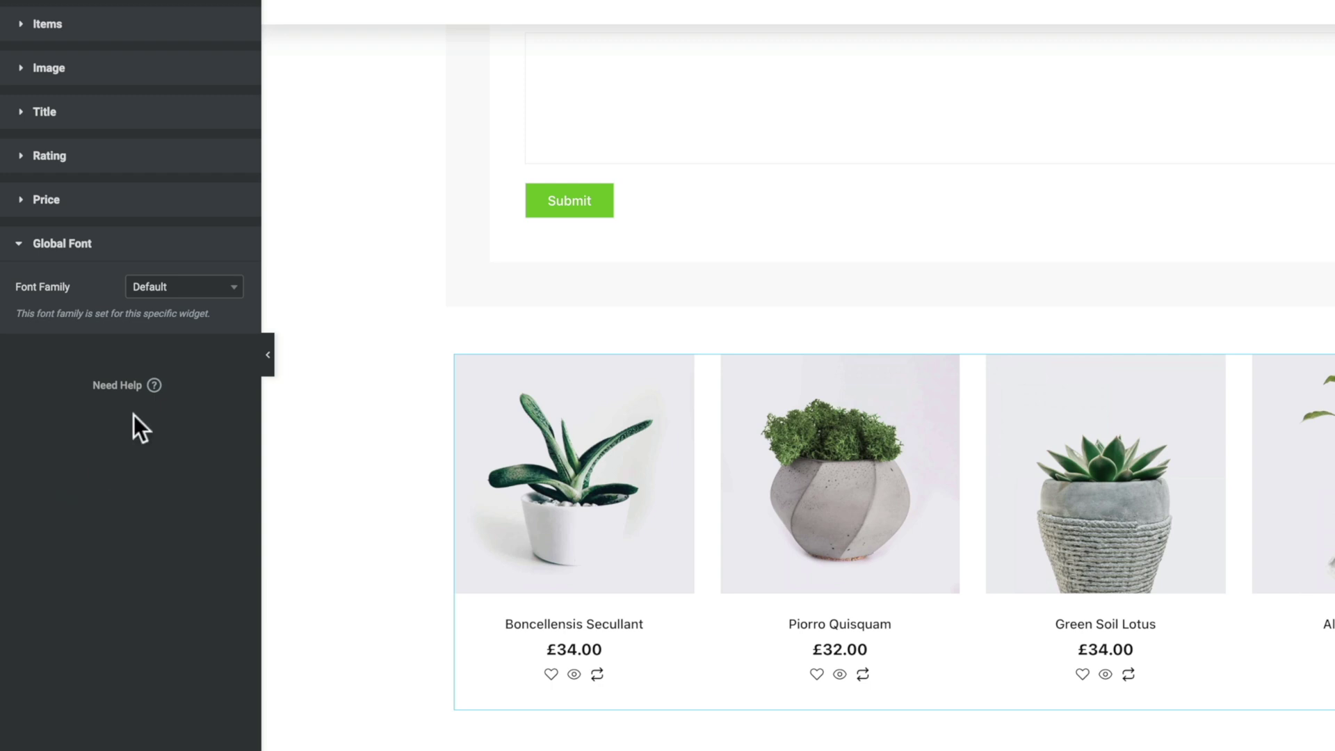
{"action": "left_click", "coordinate": [234, 289]}
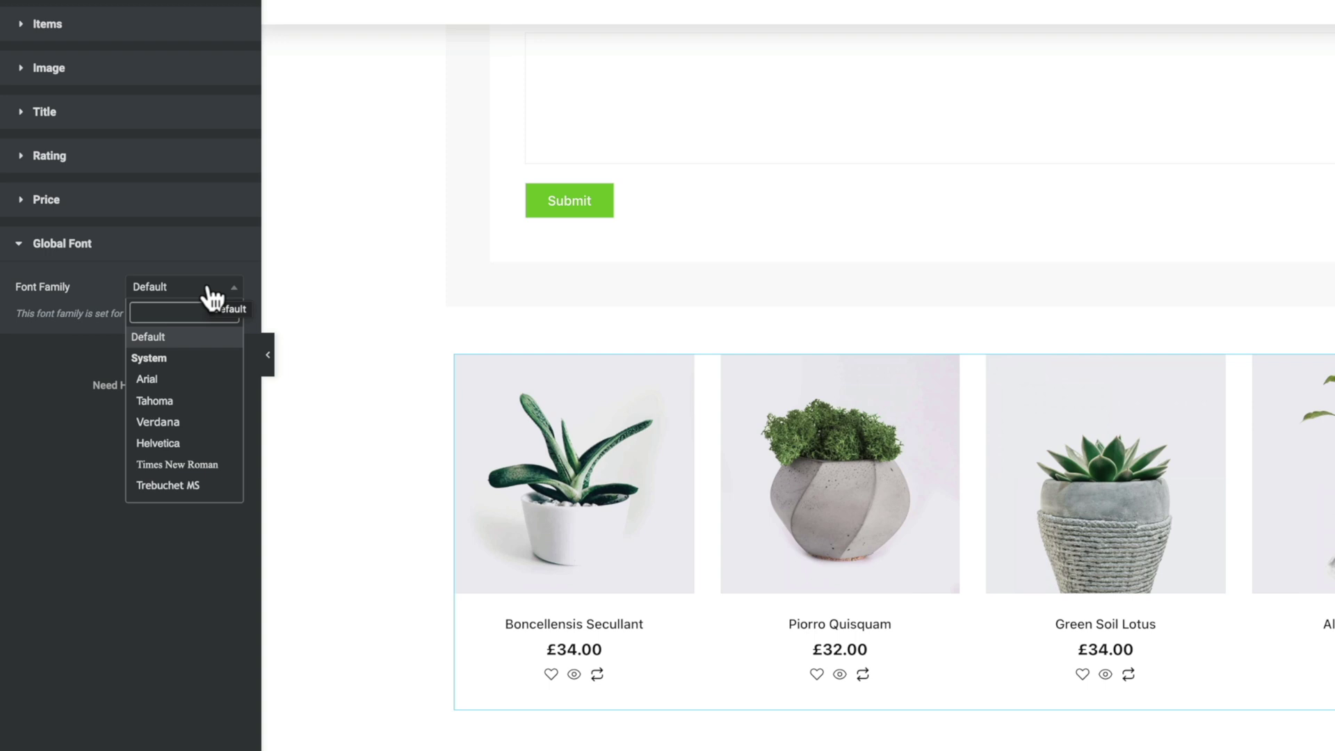
{"action": "left_click", "coordinate": [190, 584]}
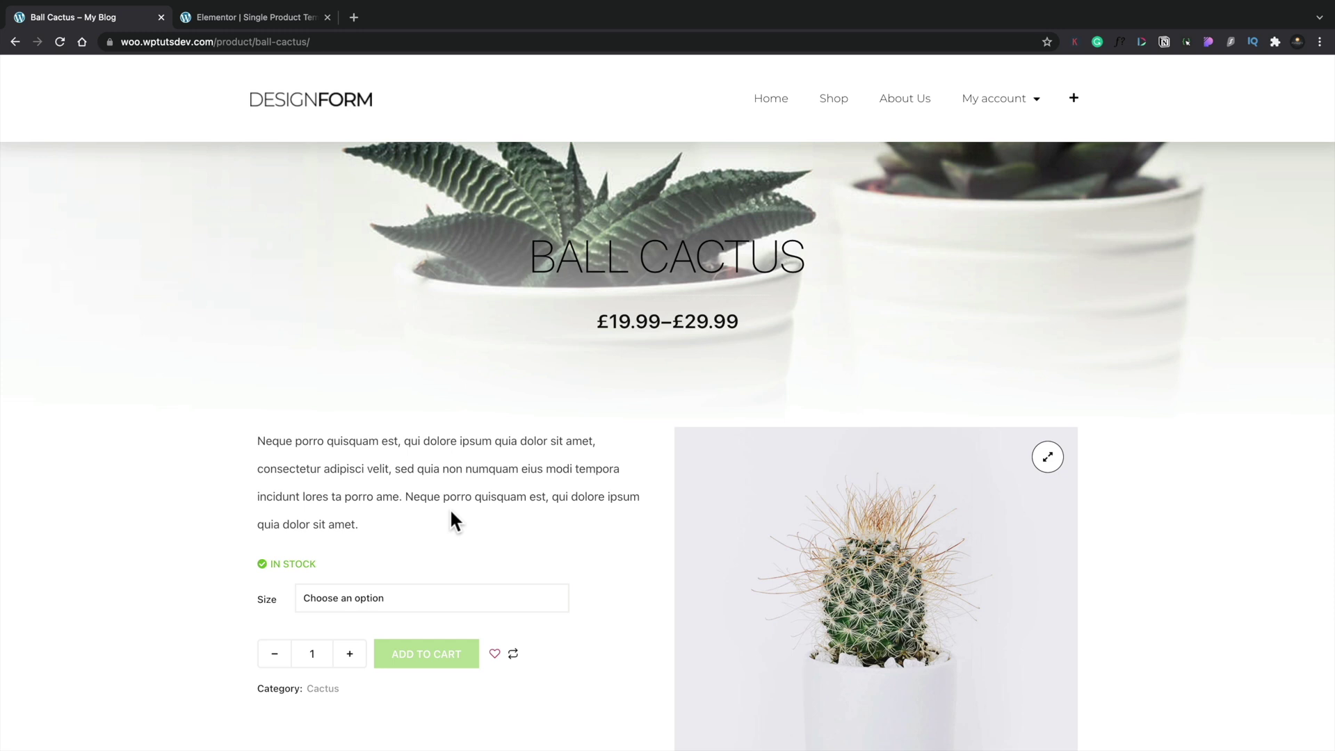
On the live Ball Cactus product page, check the size options and choose Medium.
{"action": "scroll", "coordinate": [451, 513], "scroll_direction": "down", "scroll_amount": 2}
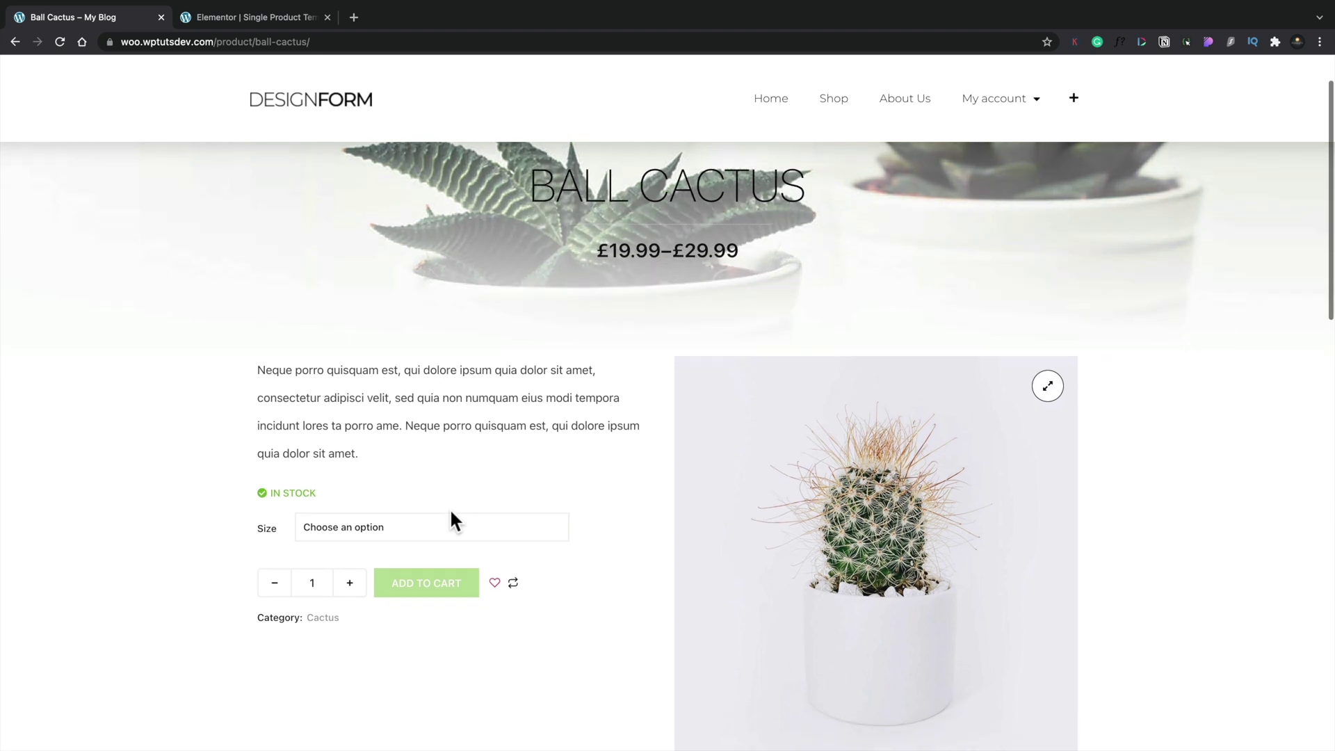
{"action": "left_click", "coordinate": [354, 534]}
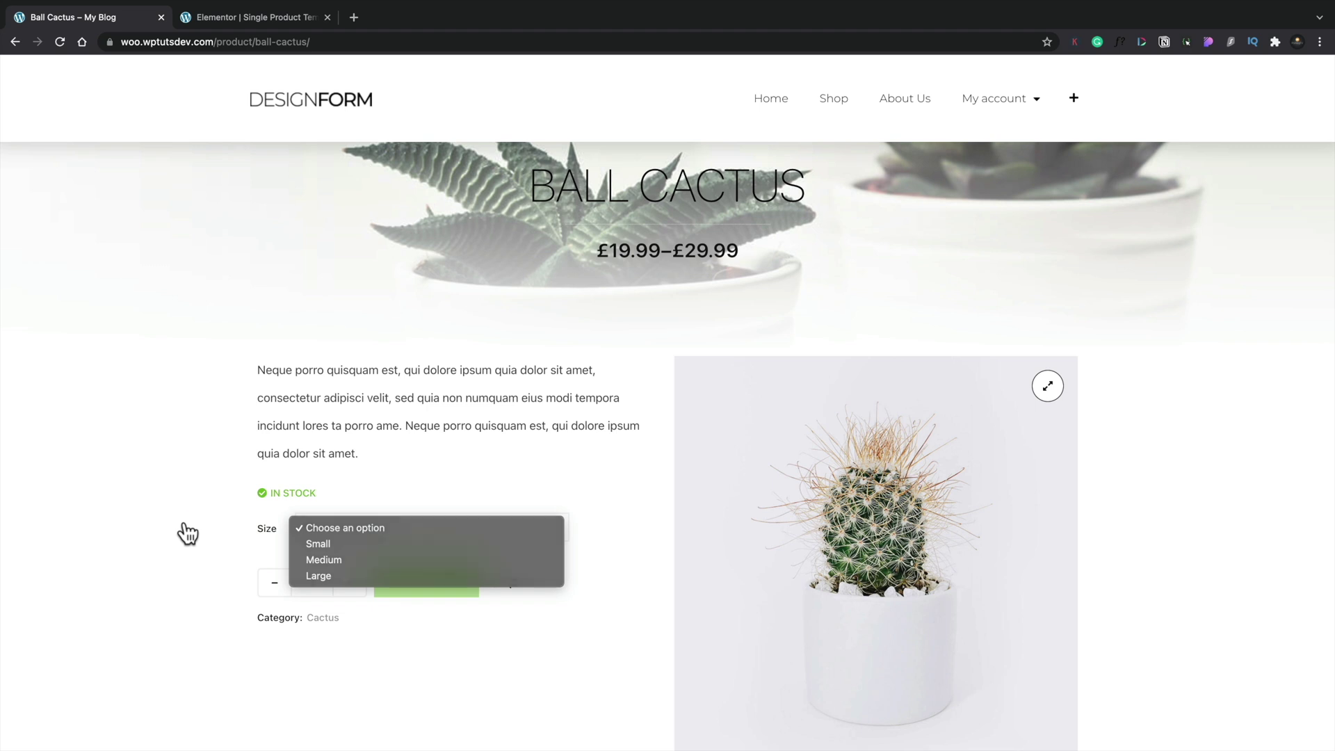
{"action": "left_click", "coordinate": [182, 527]}
{"action": "left_click", "coordinate": [335, 537]}
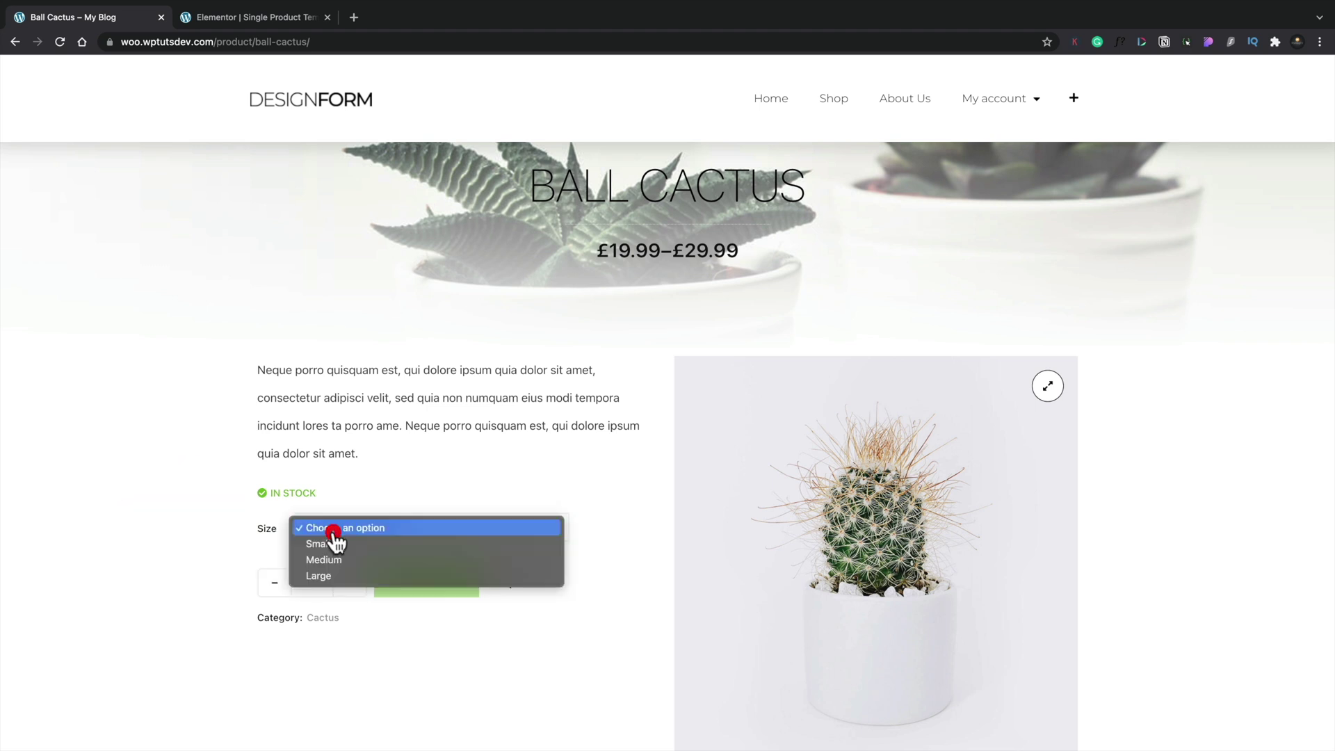
{"action": "left_click", "coordinate": [334, 556]}
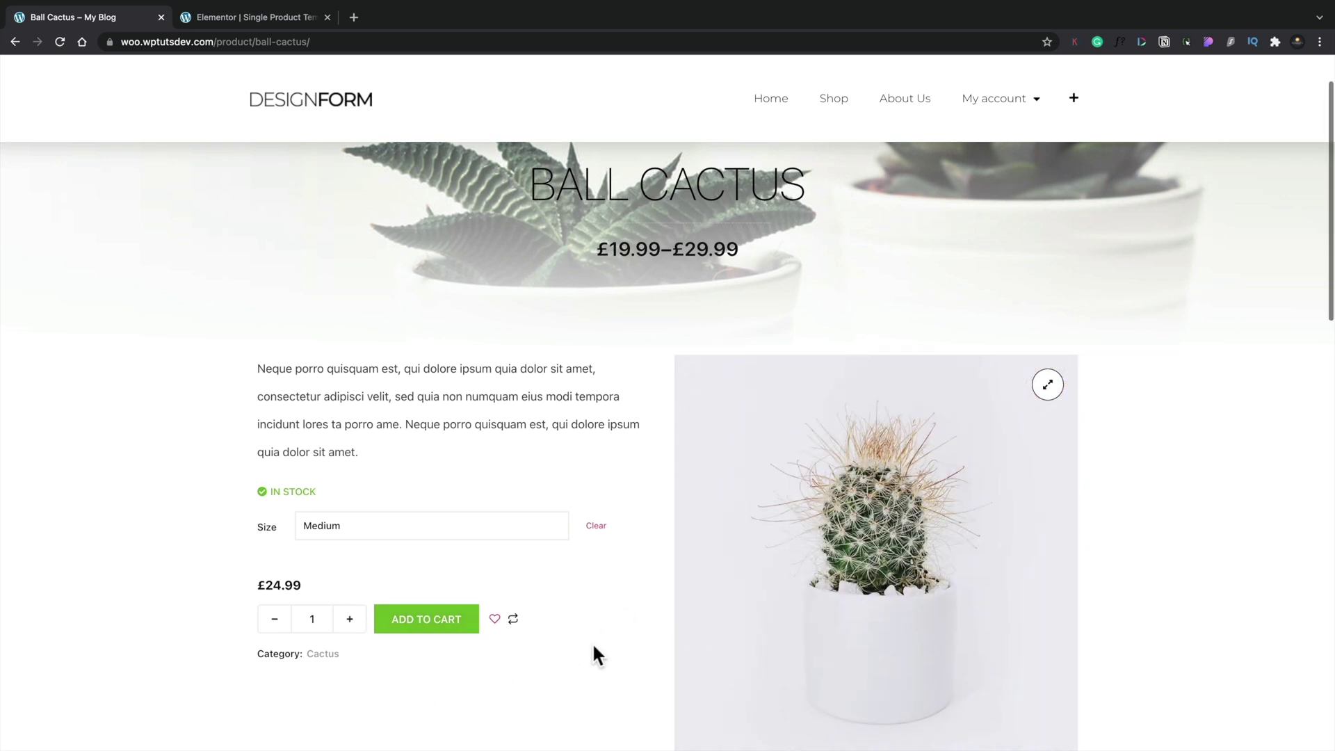
Examine the gallery thumbnails, review section and related products further down the live Ball Cactus page.
{"action": "scroll", "coordinate": [591, 641], "scroll_direction": "down", "scroll_amount": 2}
{"action": "scroll", "coordinate": [593, 646], "scroll_direction": "down", "scroll_amount": 8}
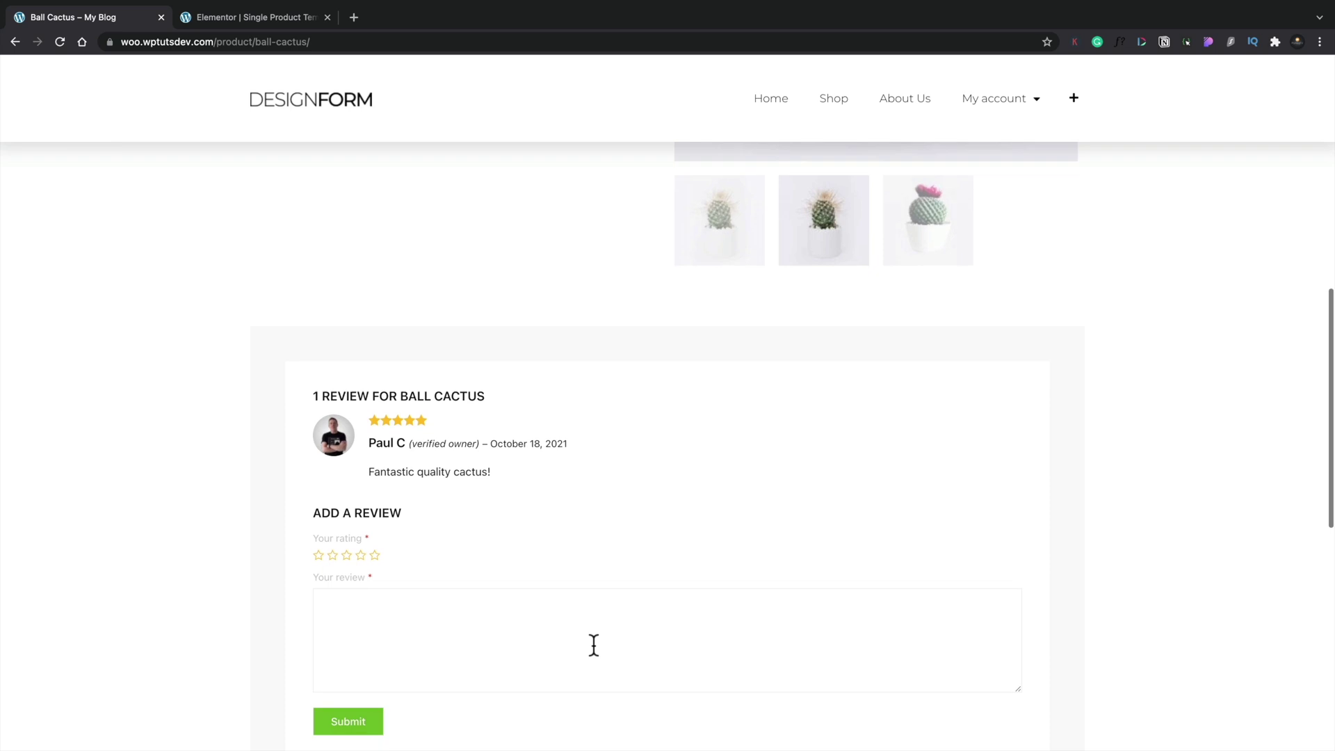
{"action": "scroll", "coordinate": [593, 645], "scroll_direction": "down", "scroll_amount": 5}
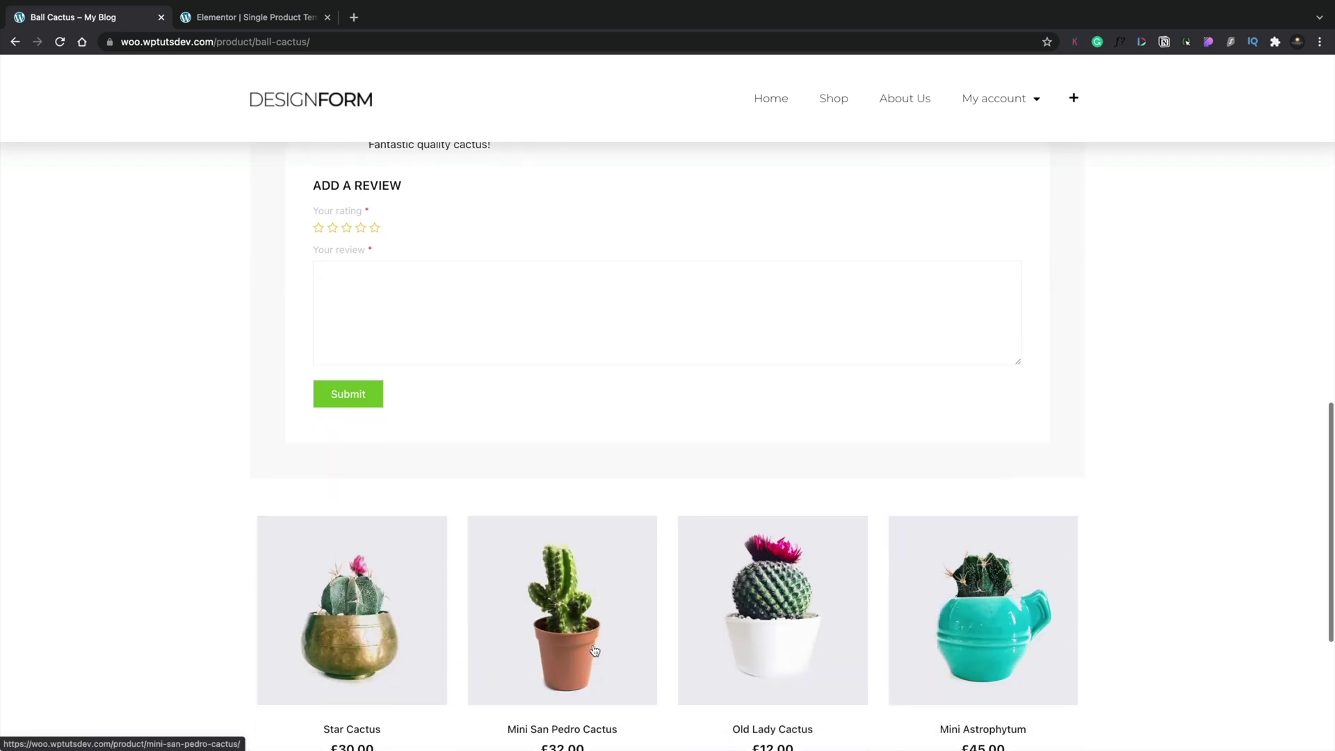
{"action": "scroll", "coordinate": [595, 650], "scroll_direction": "down", "scroll_amount": 2}
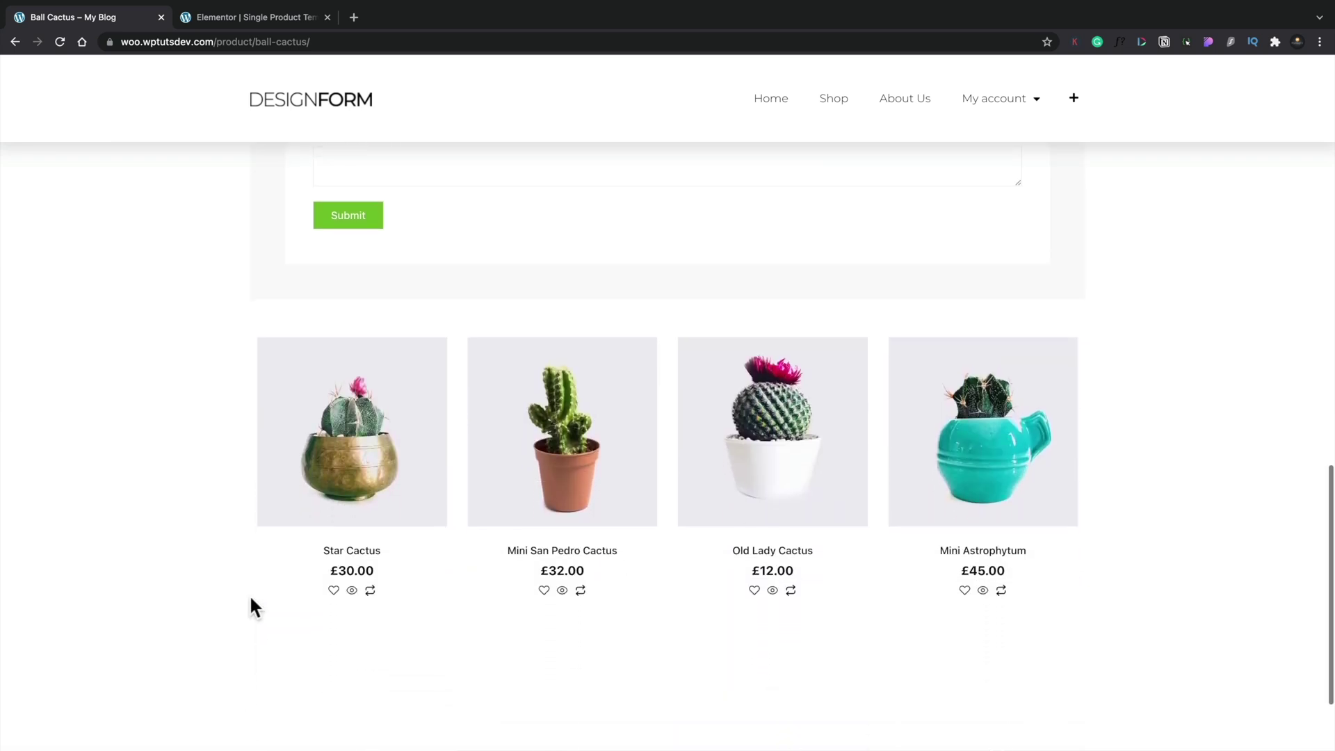
{"action": "scroll", "coordinate": [250, 600], "scroll_direction": "down", "scroll_amount": 2}
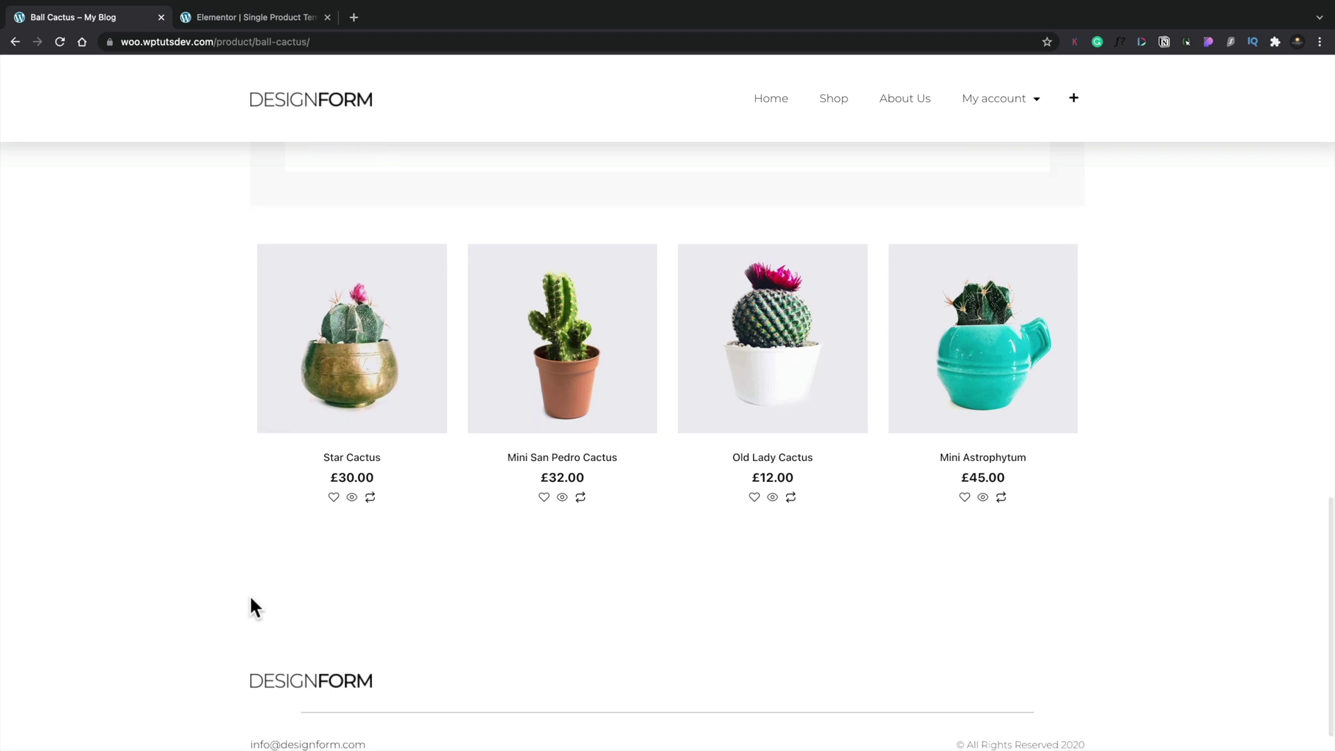